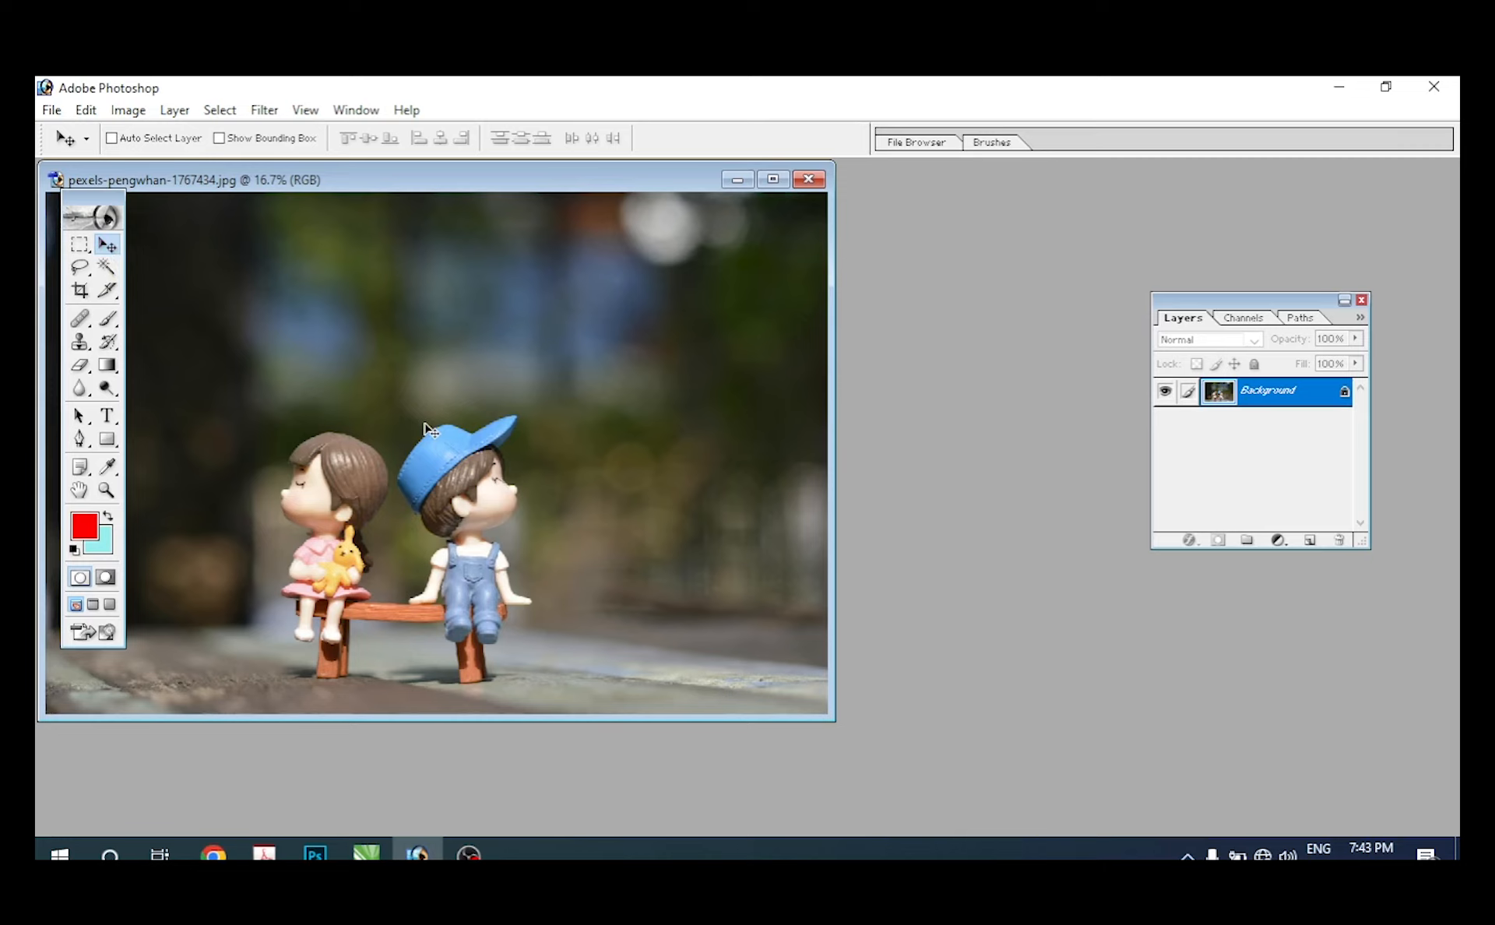
pyautogui.click(79, 244)
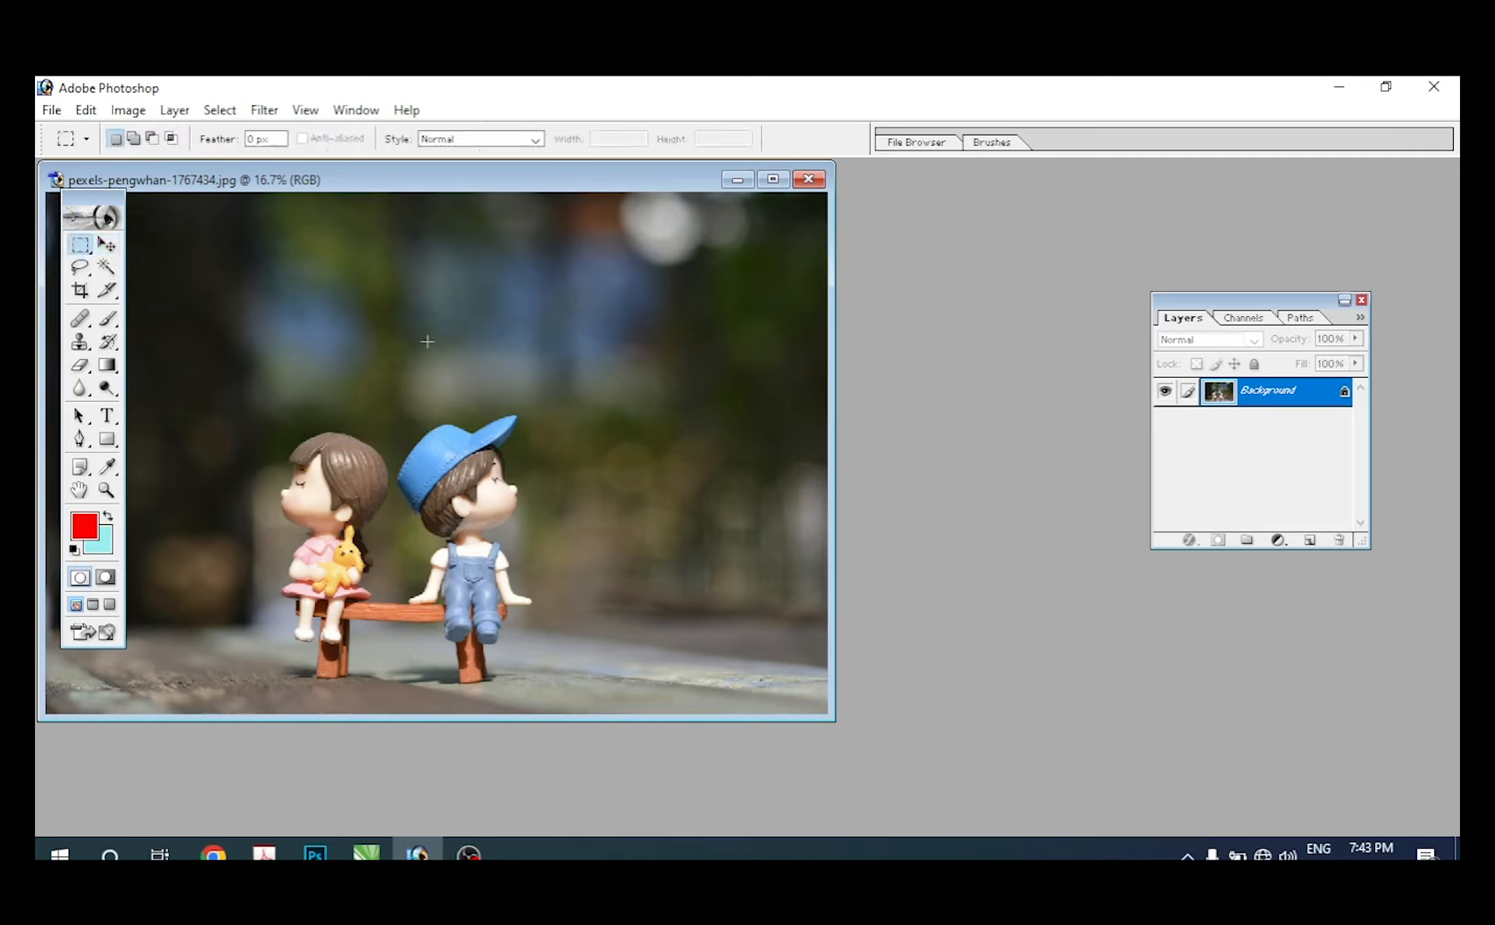
pyautogui.press('v')
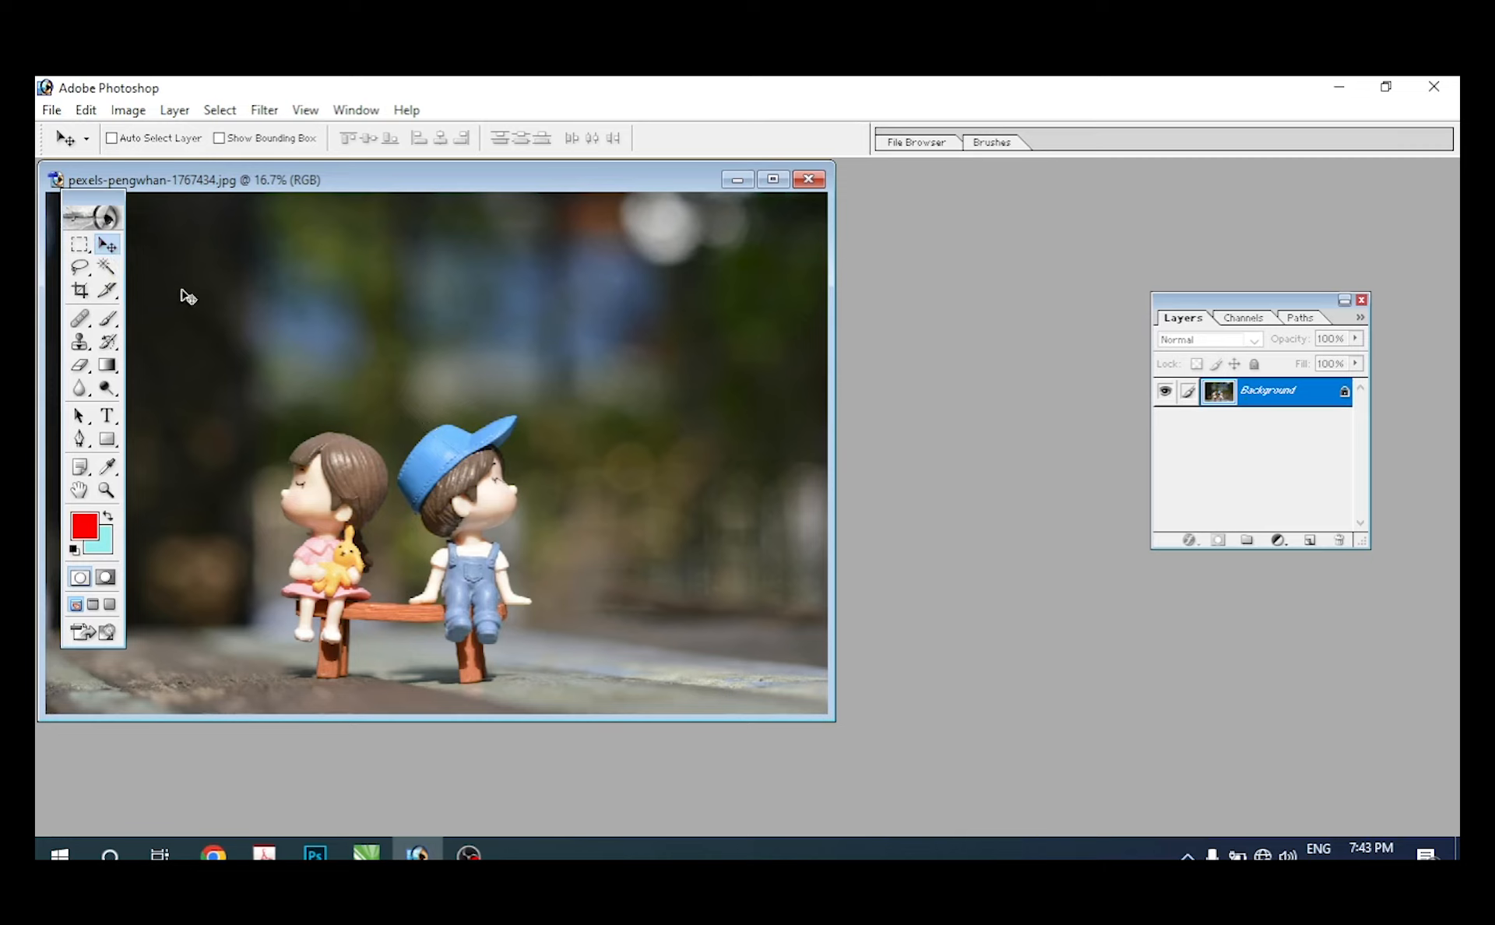
pyautogui.click(79, 244)
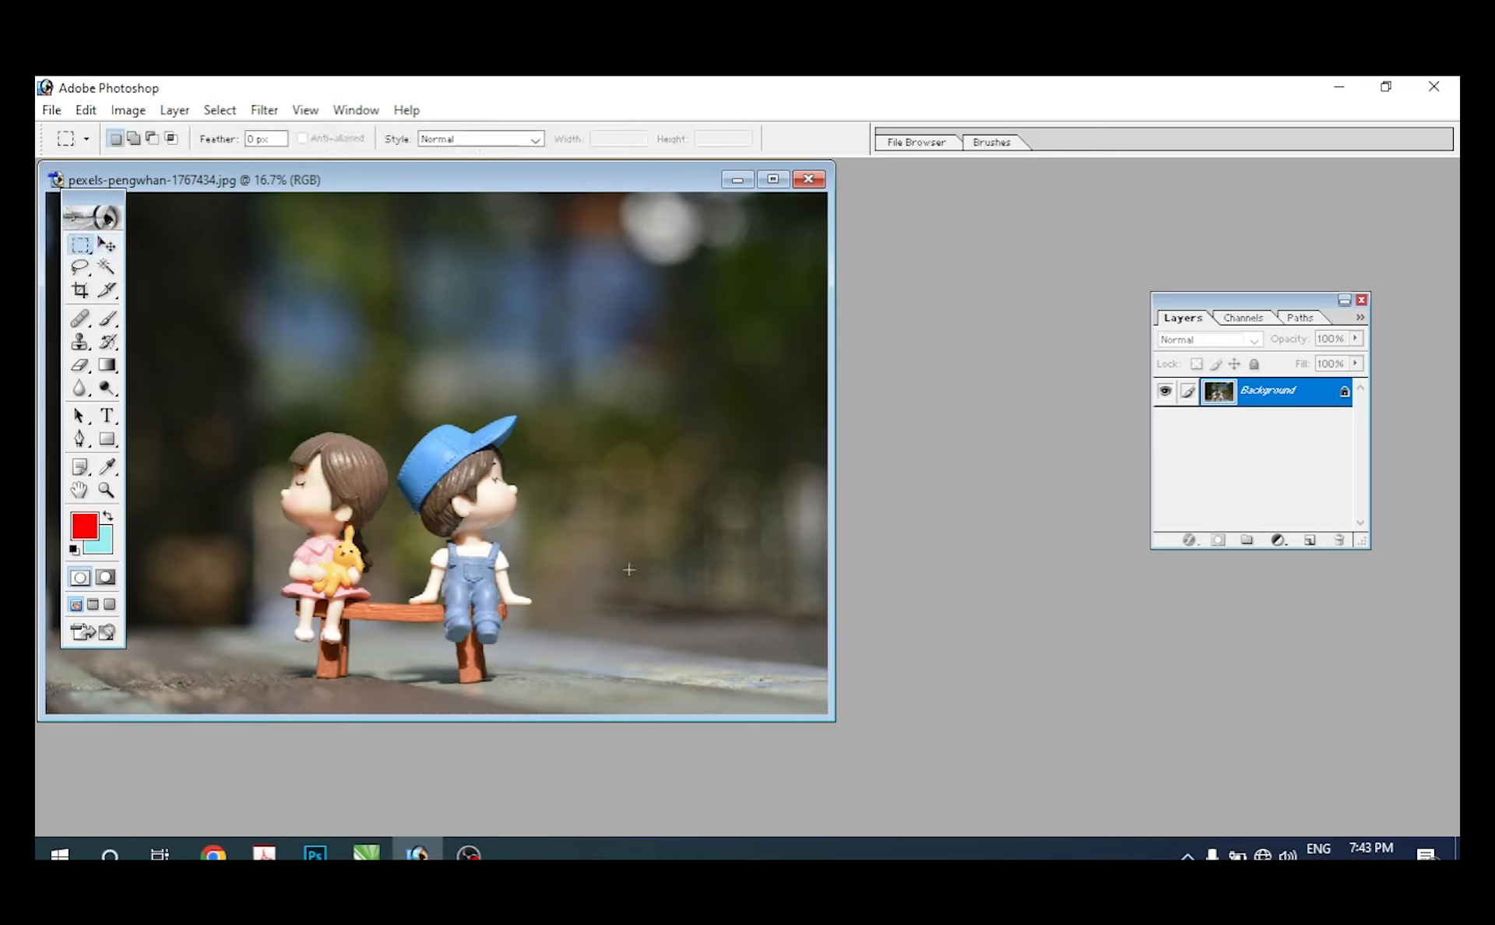
pyautogui.click(108, 248)
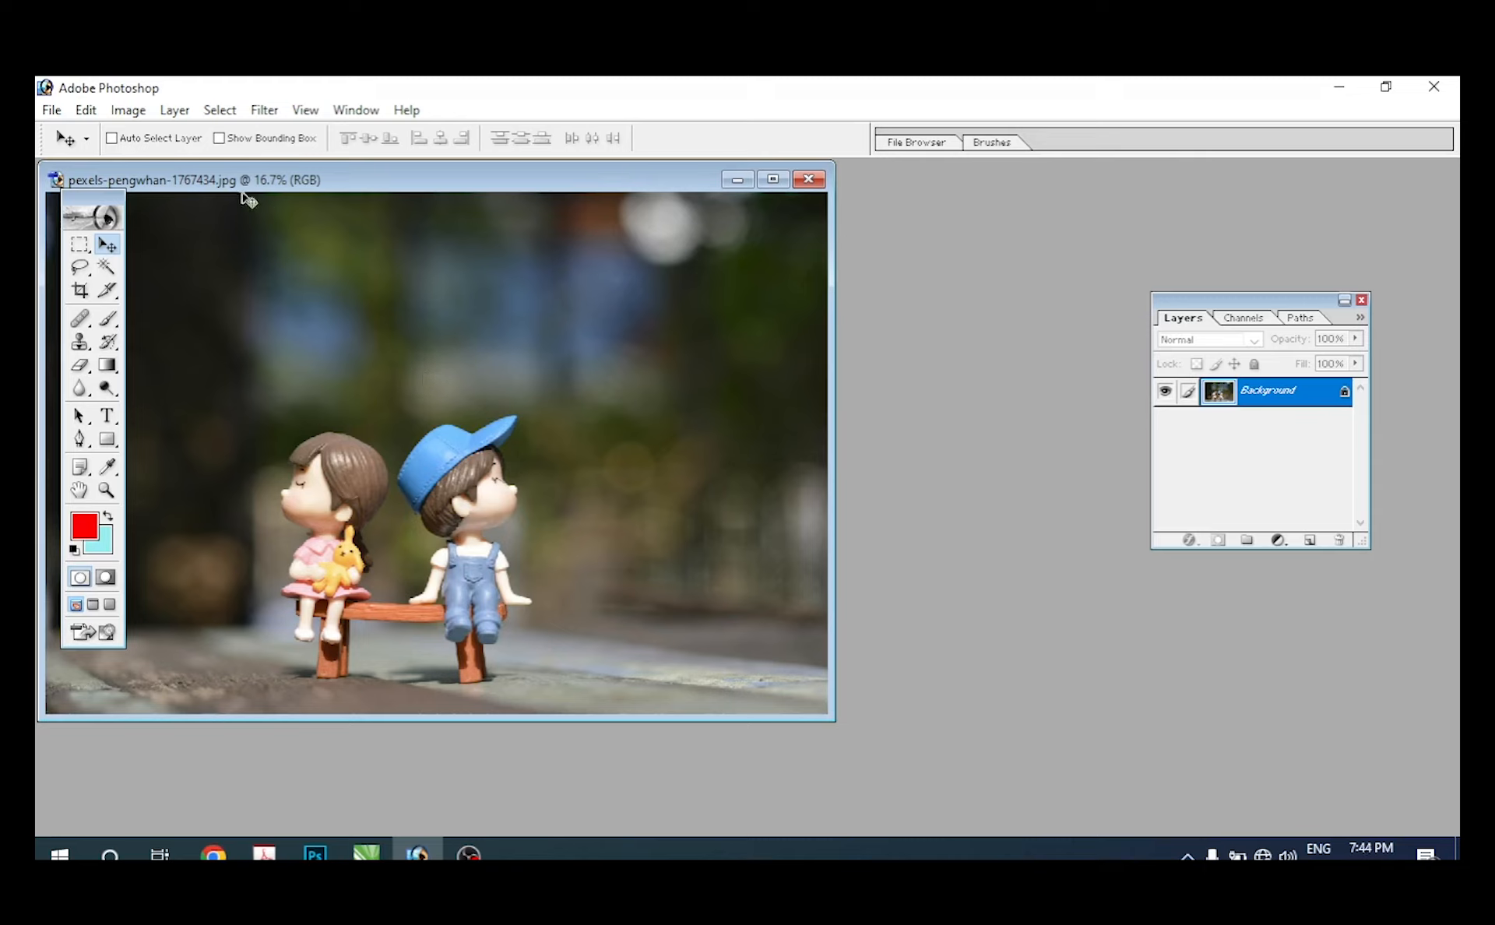
# Step: Maximize the dolls photo's window, restore it to floating, and place it in the middle of the workspace
pyautogui.moveTo(228, 187); pyautogui.dragTo(511, 263)
pyautogui.doubleClick(507, 263)
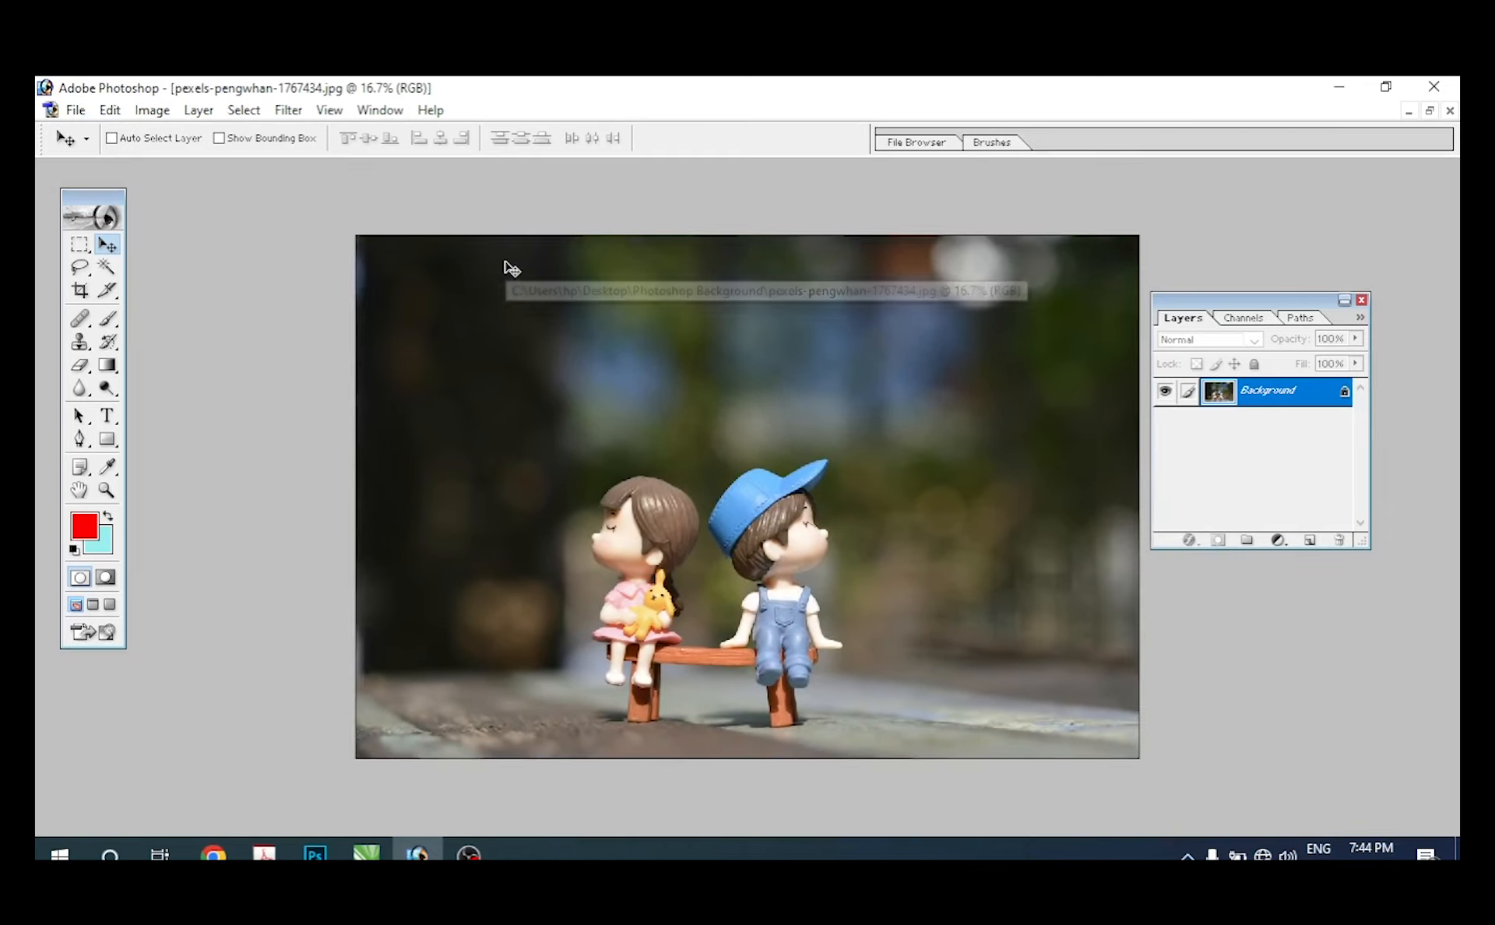
pyautogui.click(1430, 112)
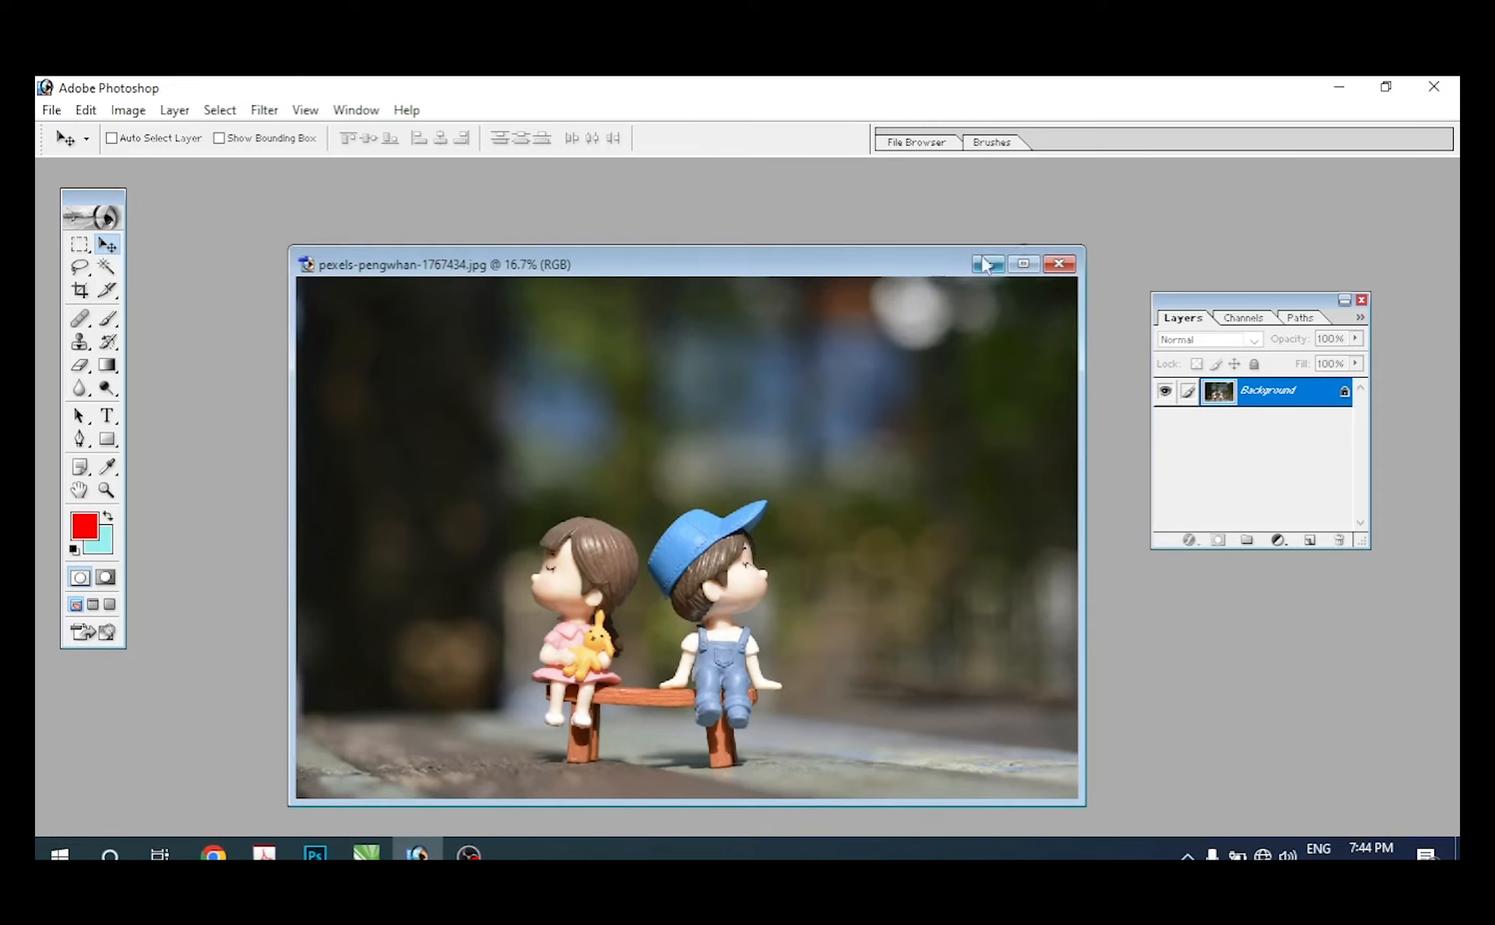
pyautogui.moveTo(863, 265); pyautogui.dragTo(870, 228)
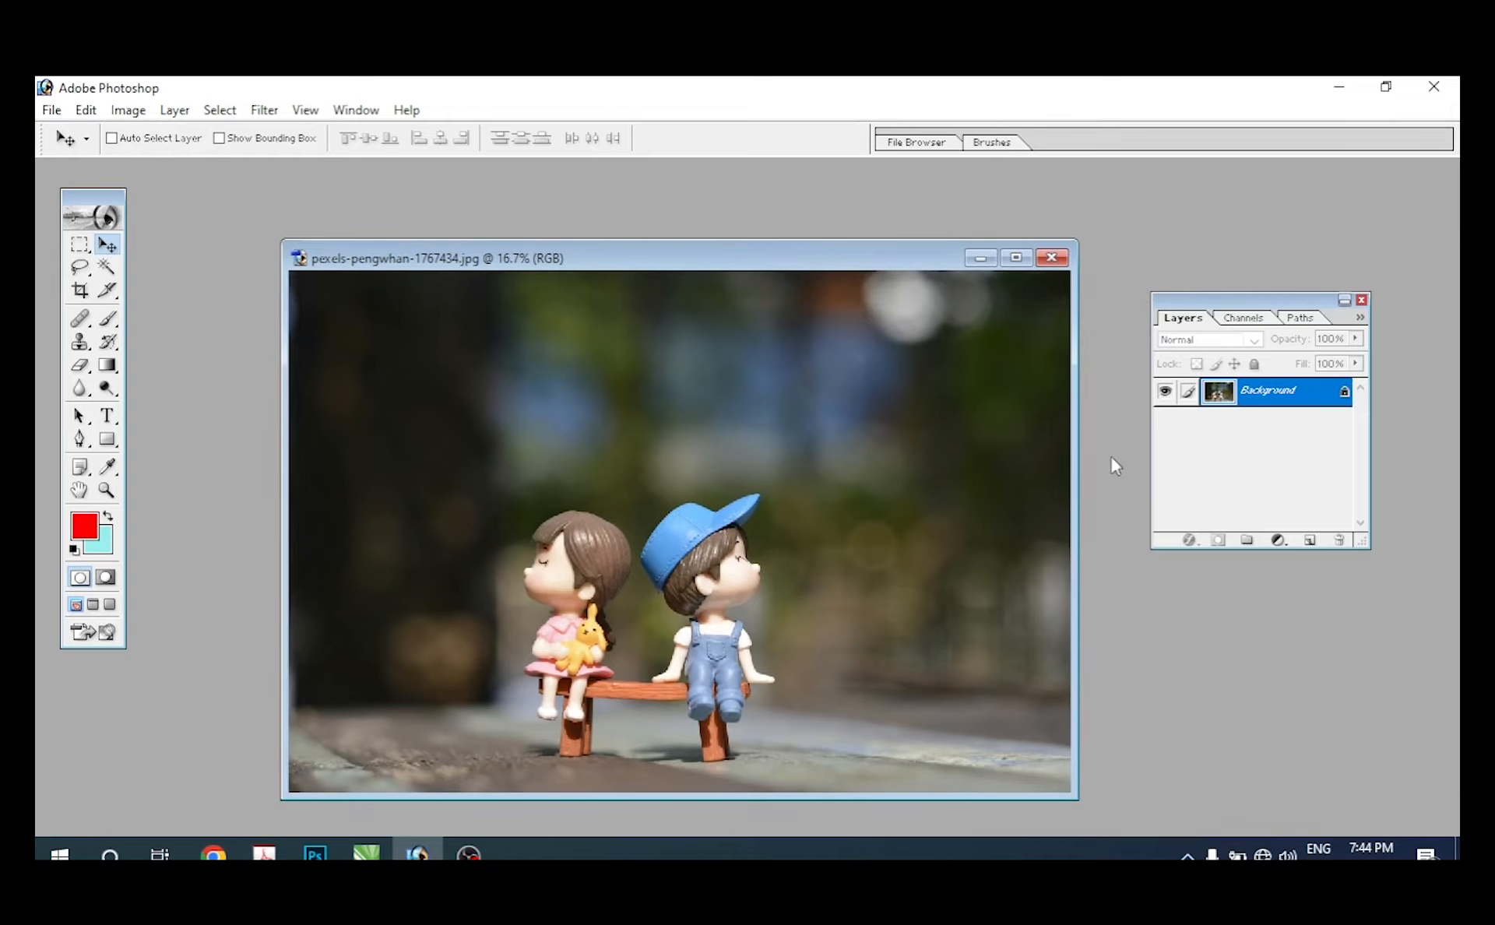
# Step: Open the image pexels-photo-715414 from the Photoshop Background folder
pyautogui.hotkey('ctrl', 'o')
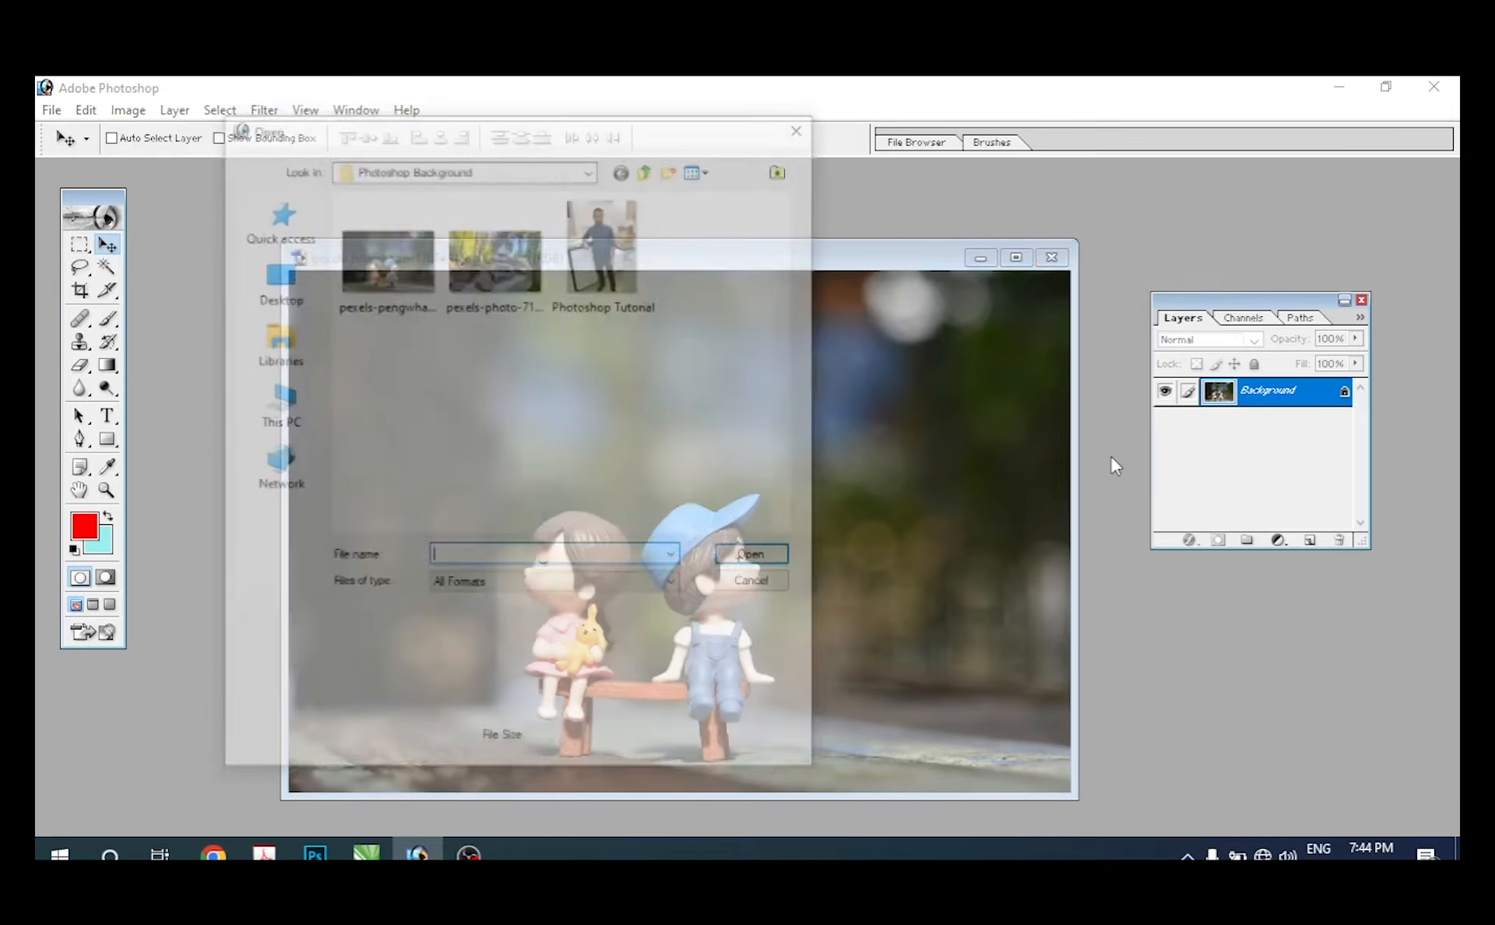
pyautogui.click(502, 271)
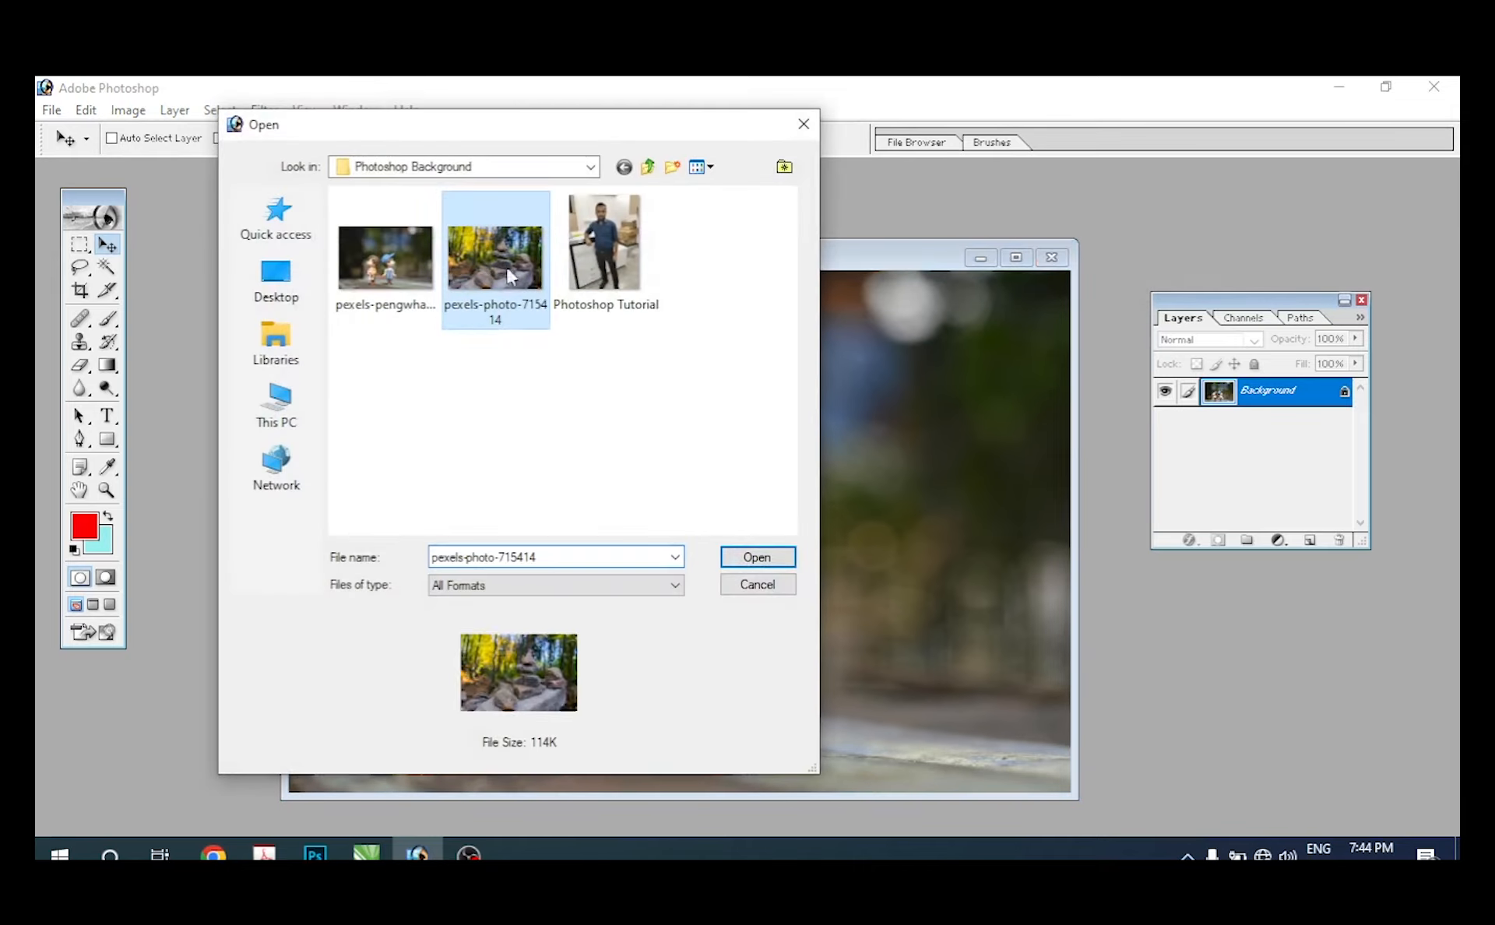
pyautogui.click(750, 556)
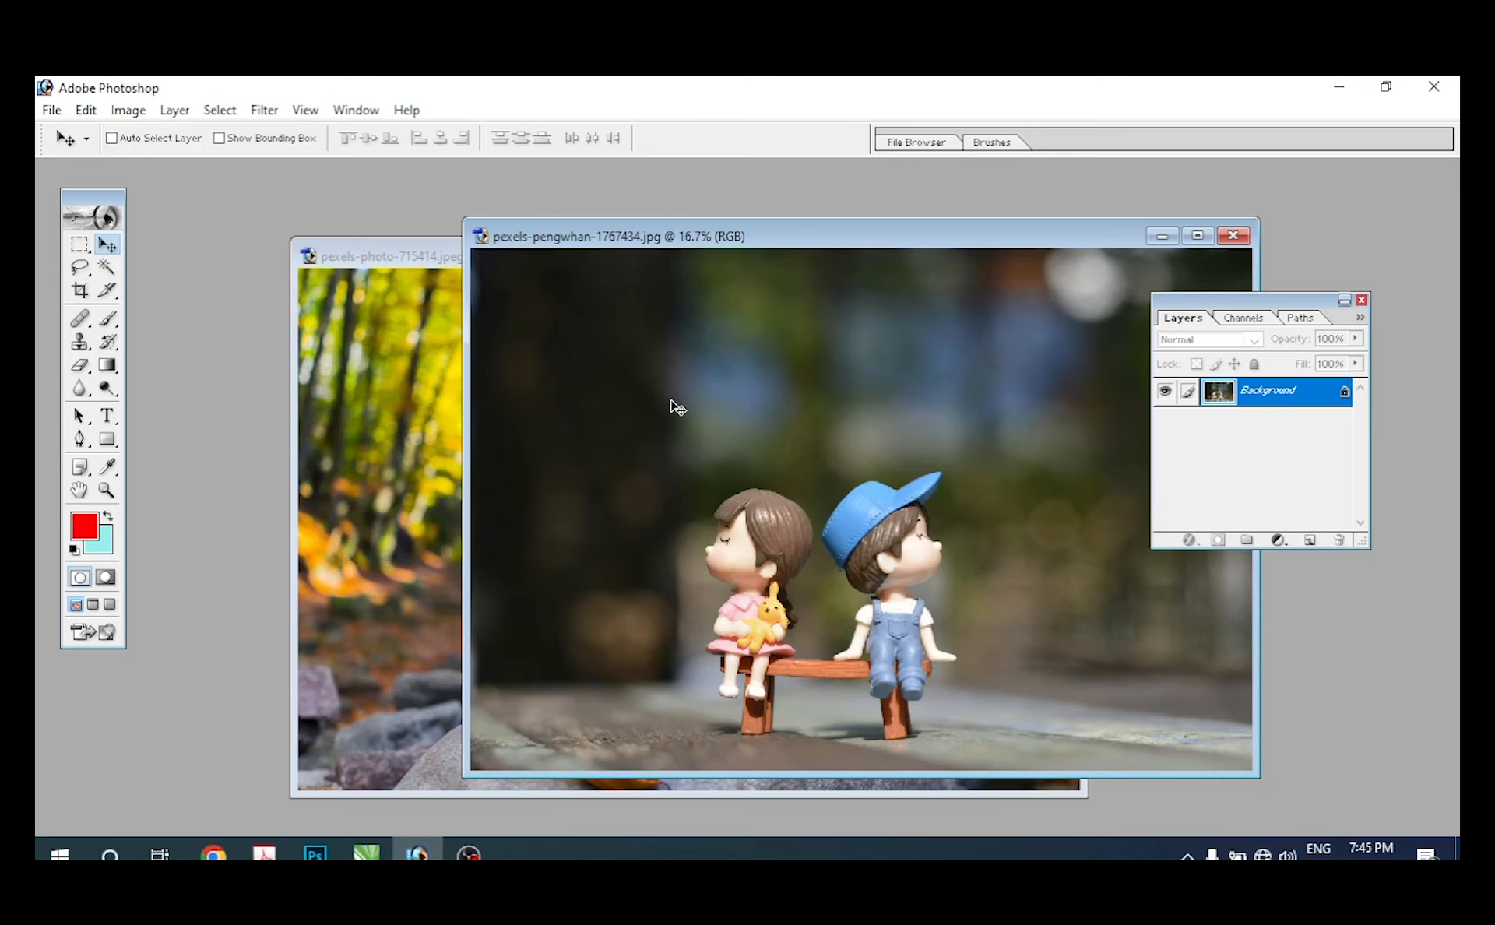
# Step: Shift the dolls photo's window aside and try to move its Background layer with the Move tool
pyautogui.moveTo(736, 245); pyautogui.dragTo(960, 343)
pyautogui.click(884, 408)
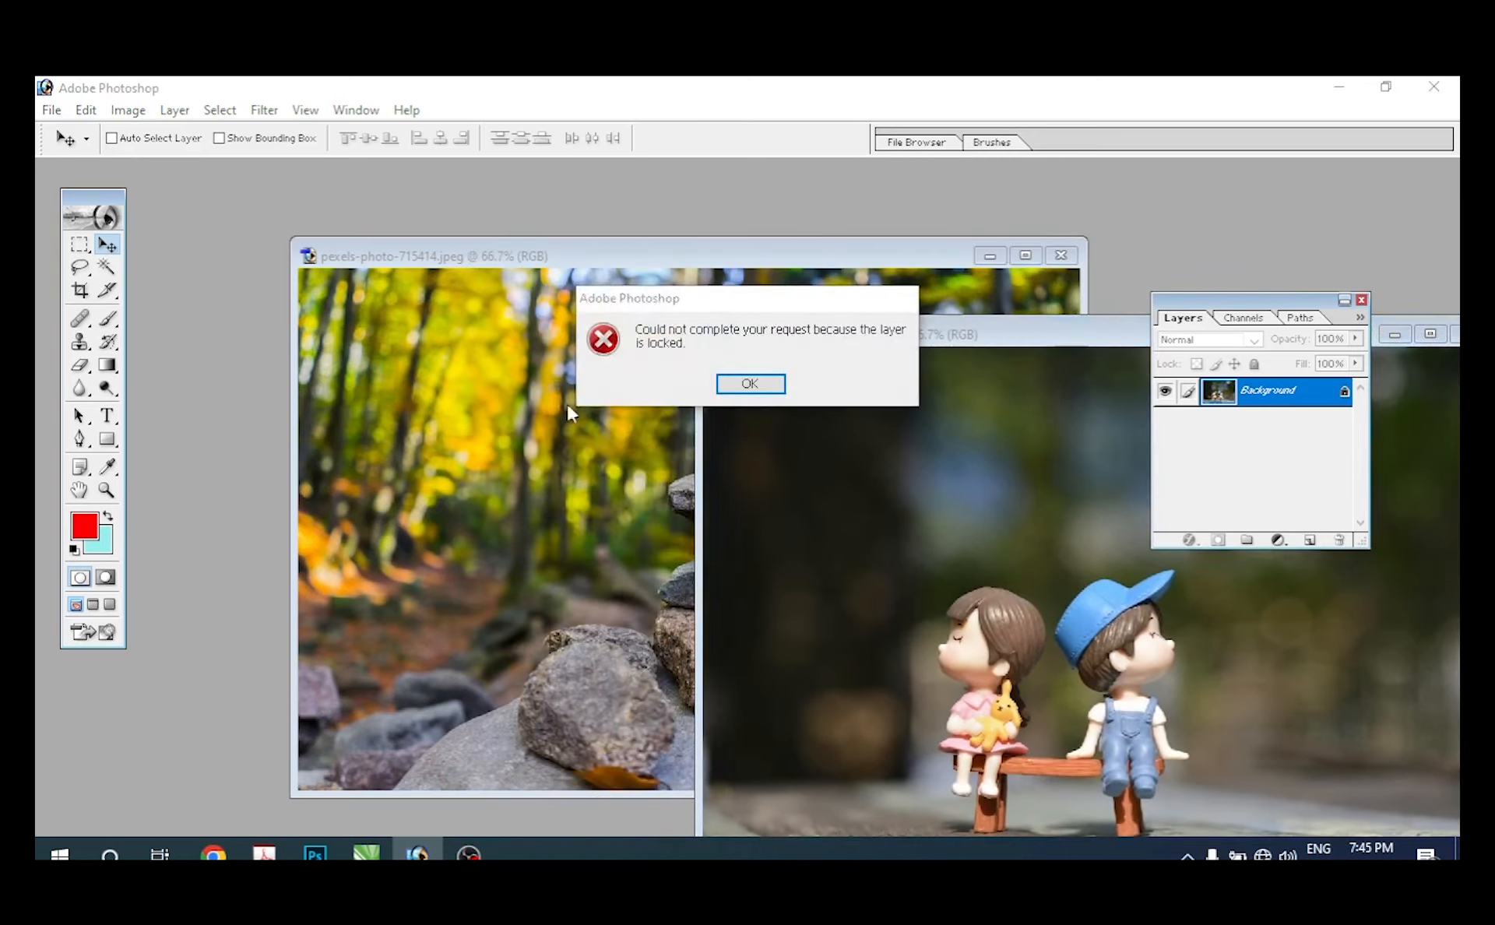
pyautogui.click(749, 384)
pyautogui.moveTo(871, 474); pyautogui.dragTo(751, 420)
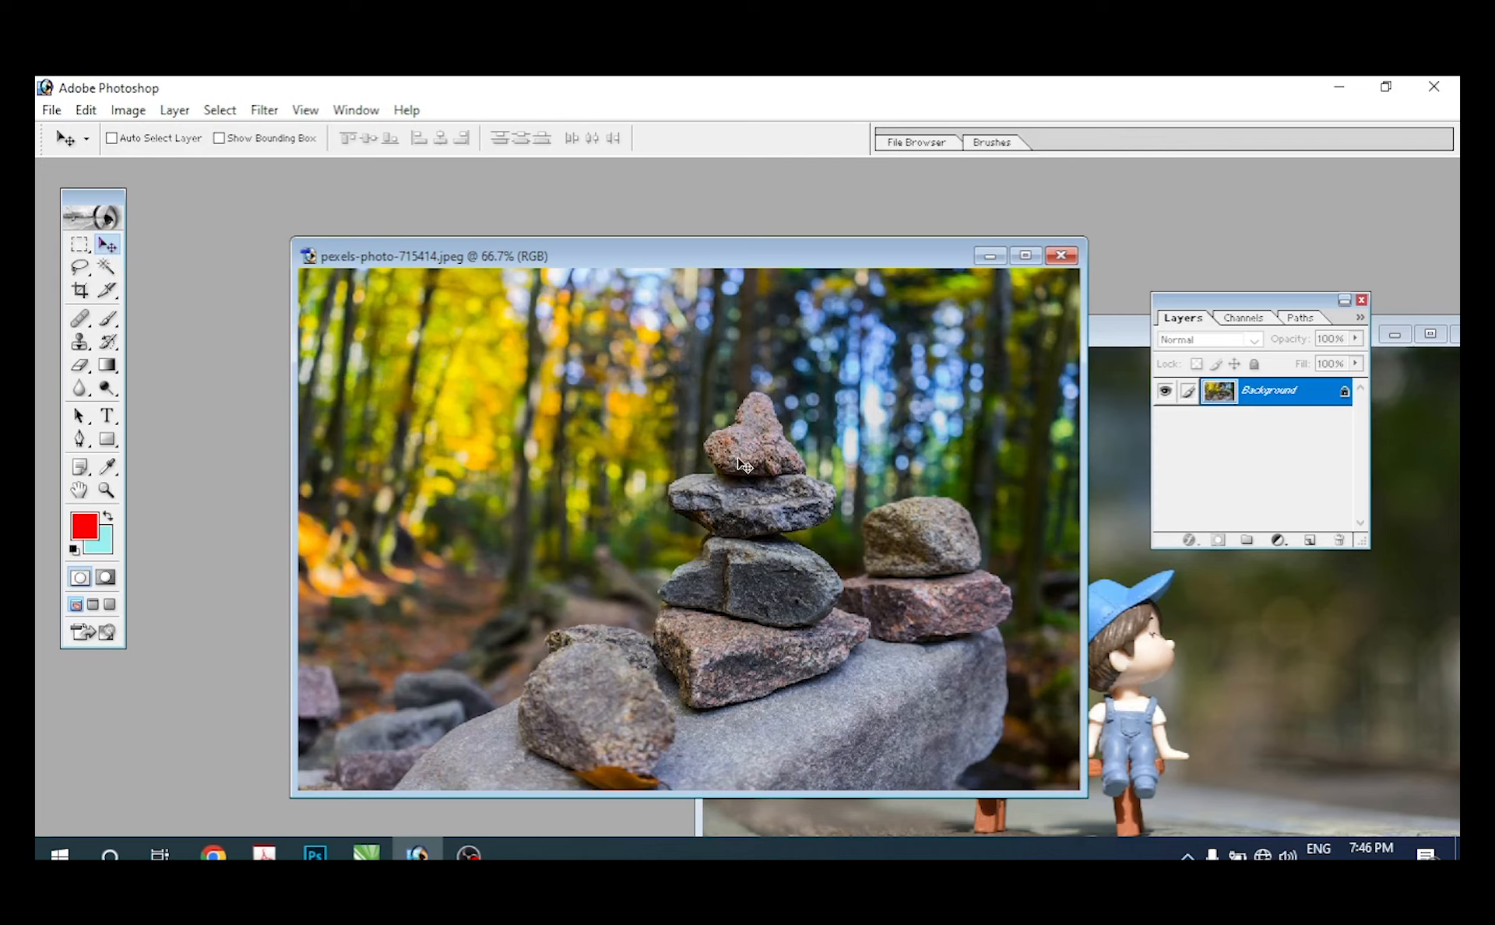
pyautogui.press('m')
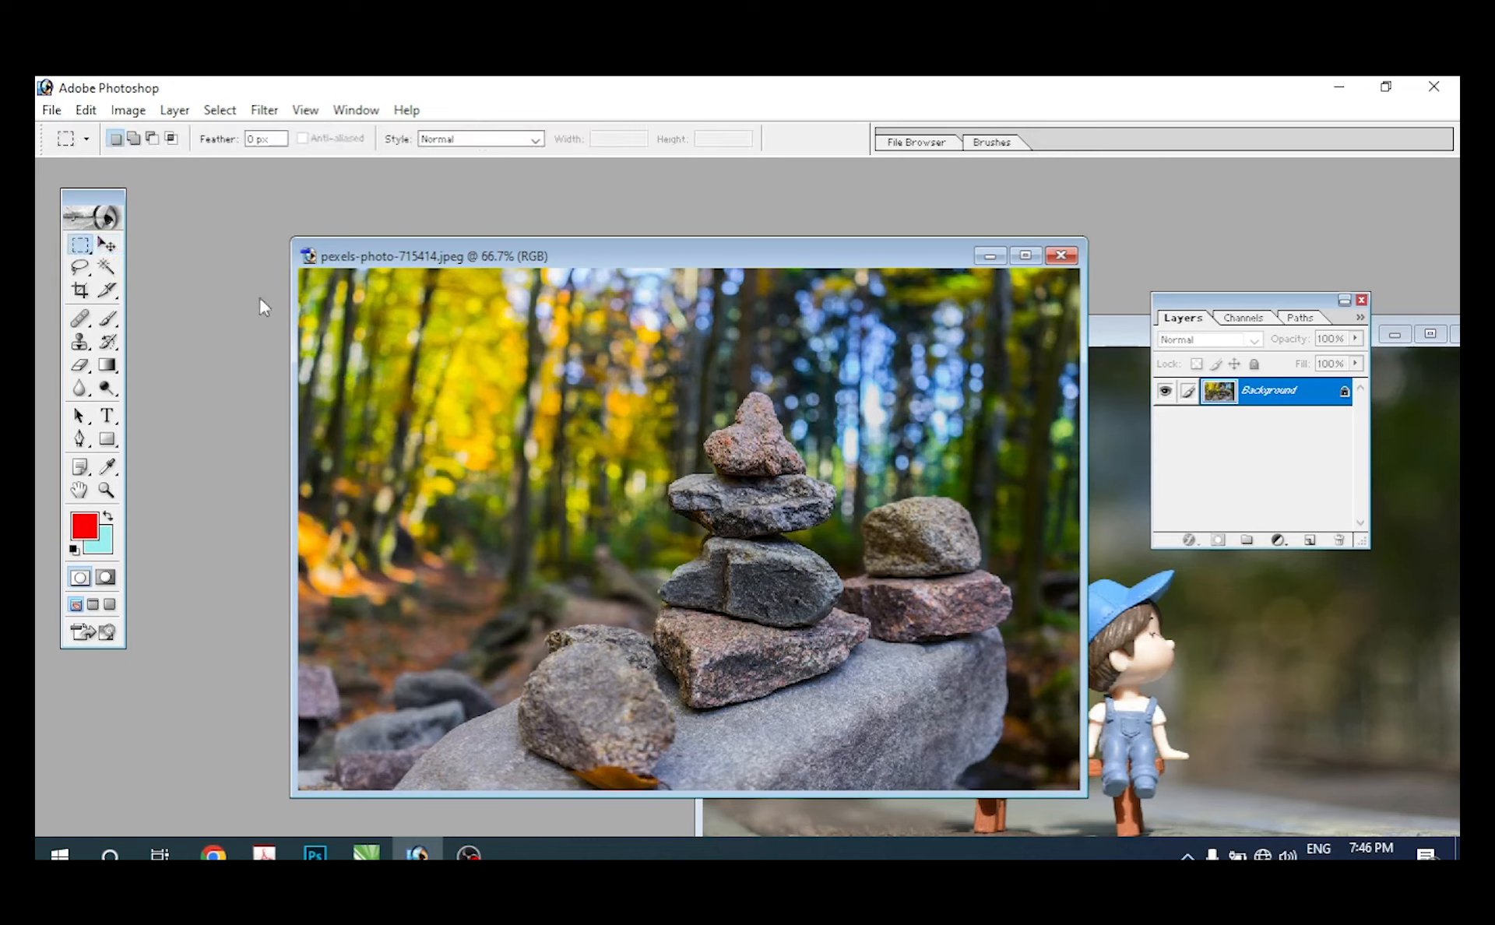
pyautogui.press('v')
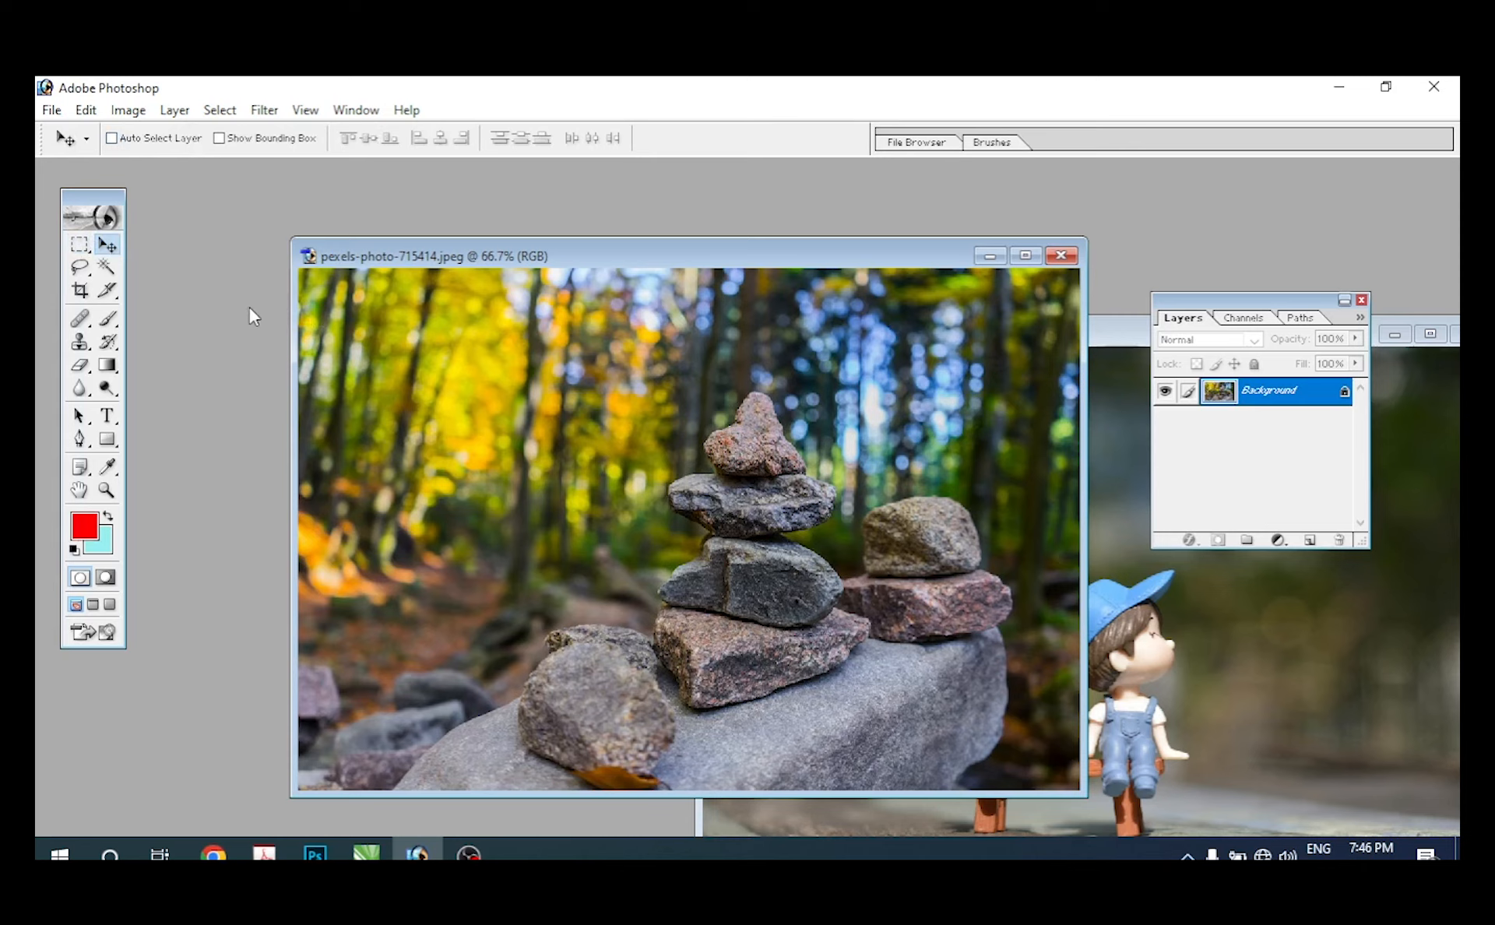
pyautogui.press('m')
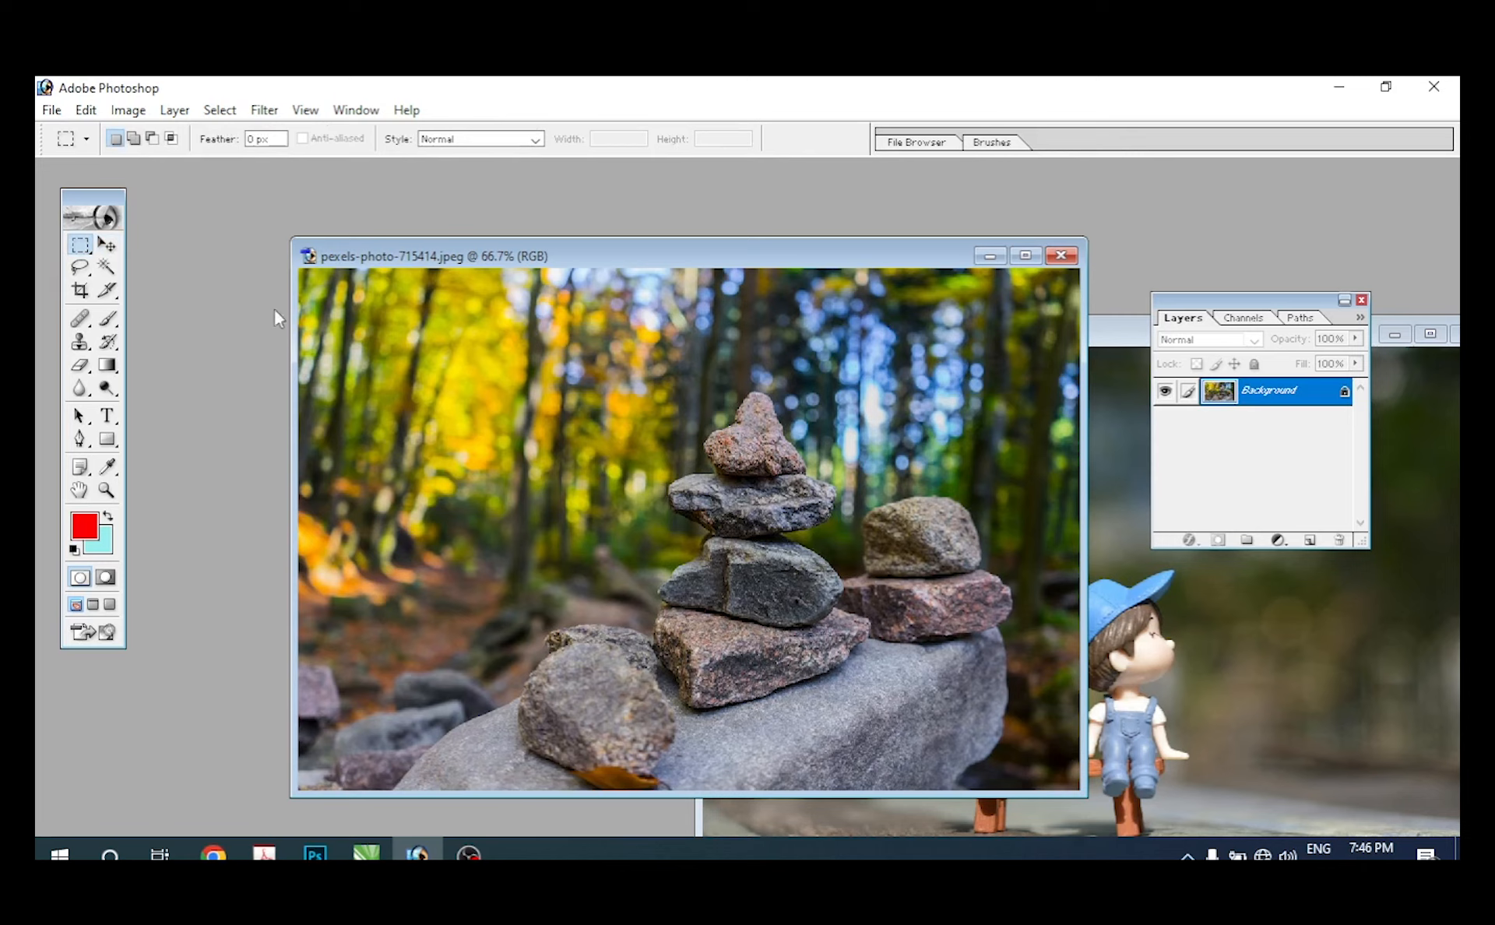
pyautogui.click(106, 245)
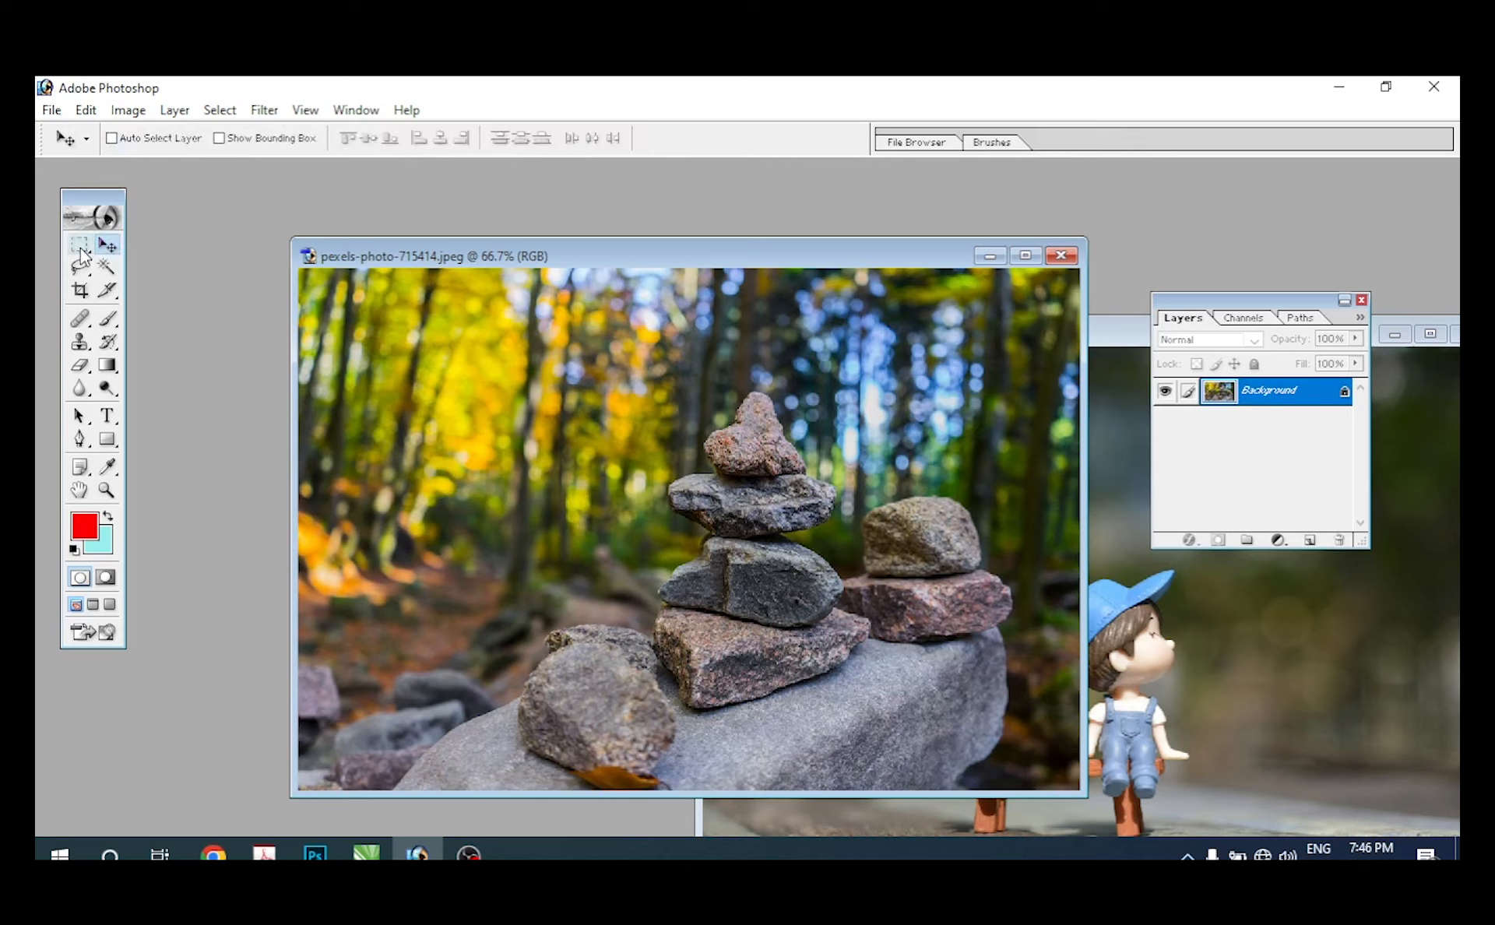
pyautogui.click(80, 245)
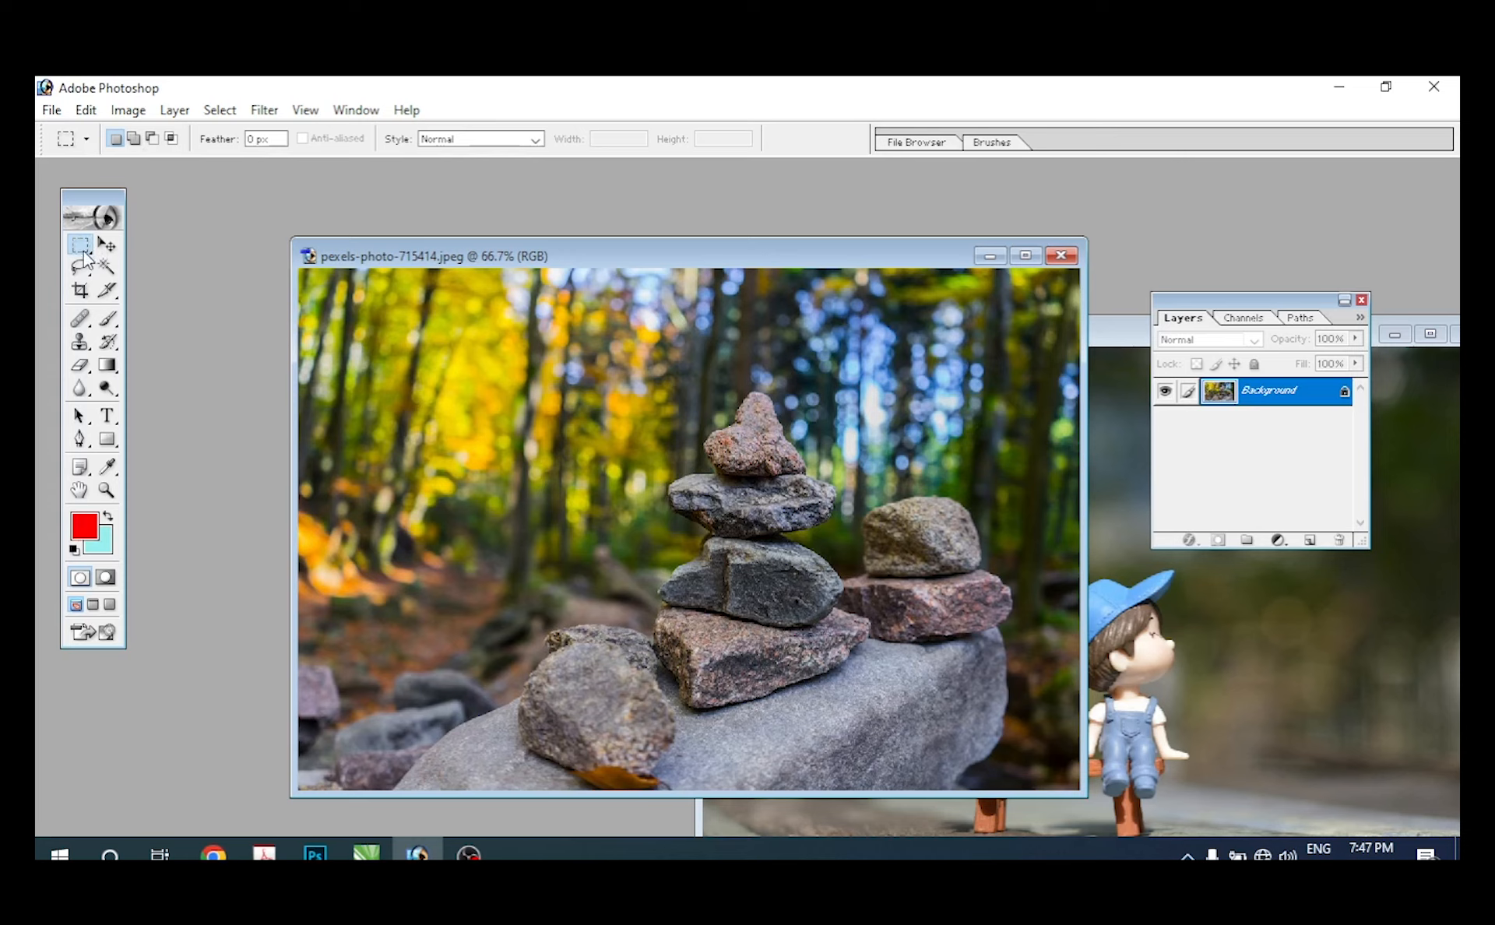
pyautogui.click(81, 245)
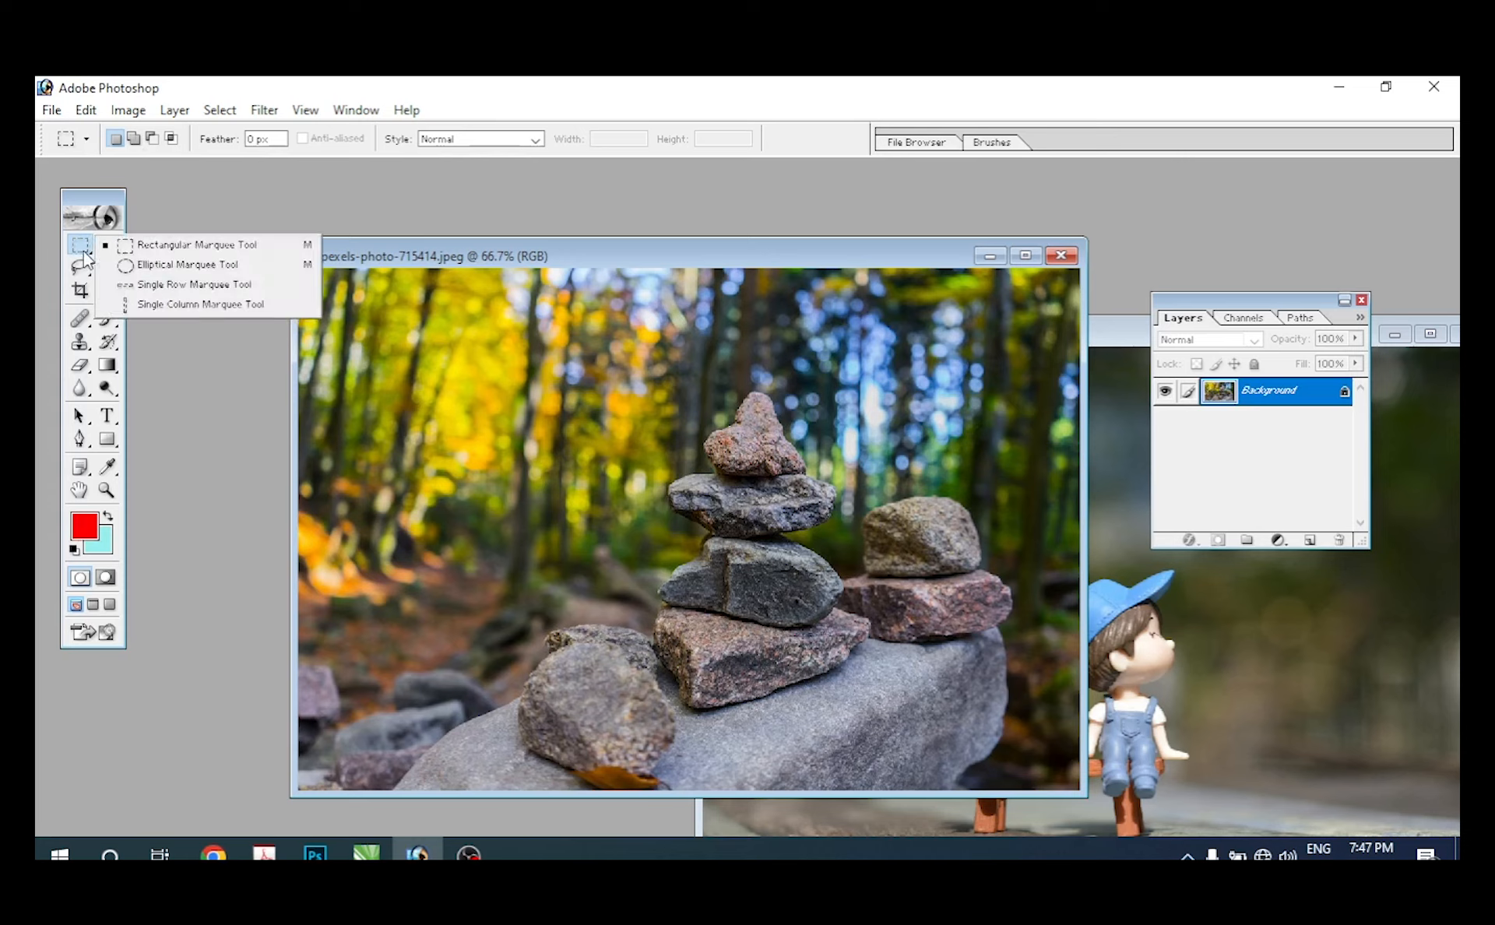
pyautogui.click(163, 246)
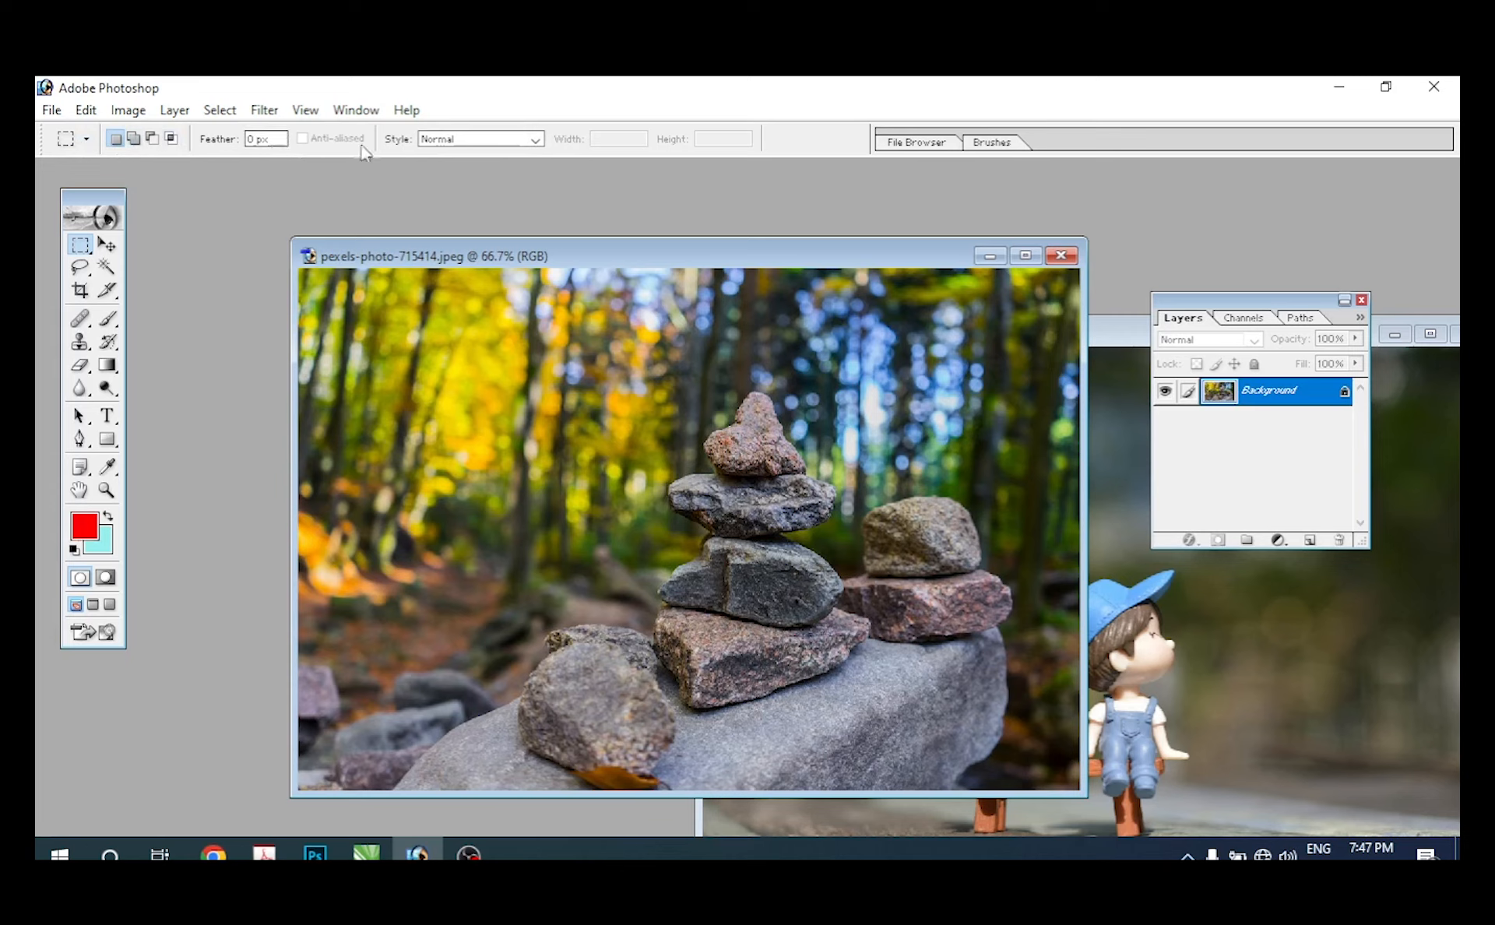
pyautogui.click(107, 245)
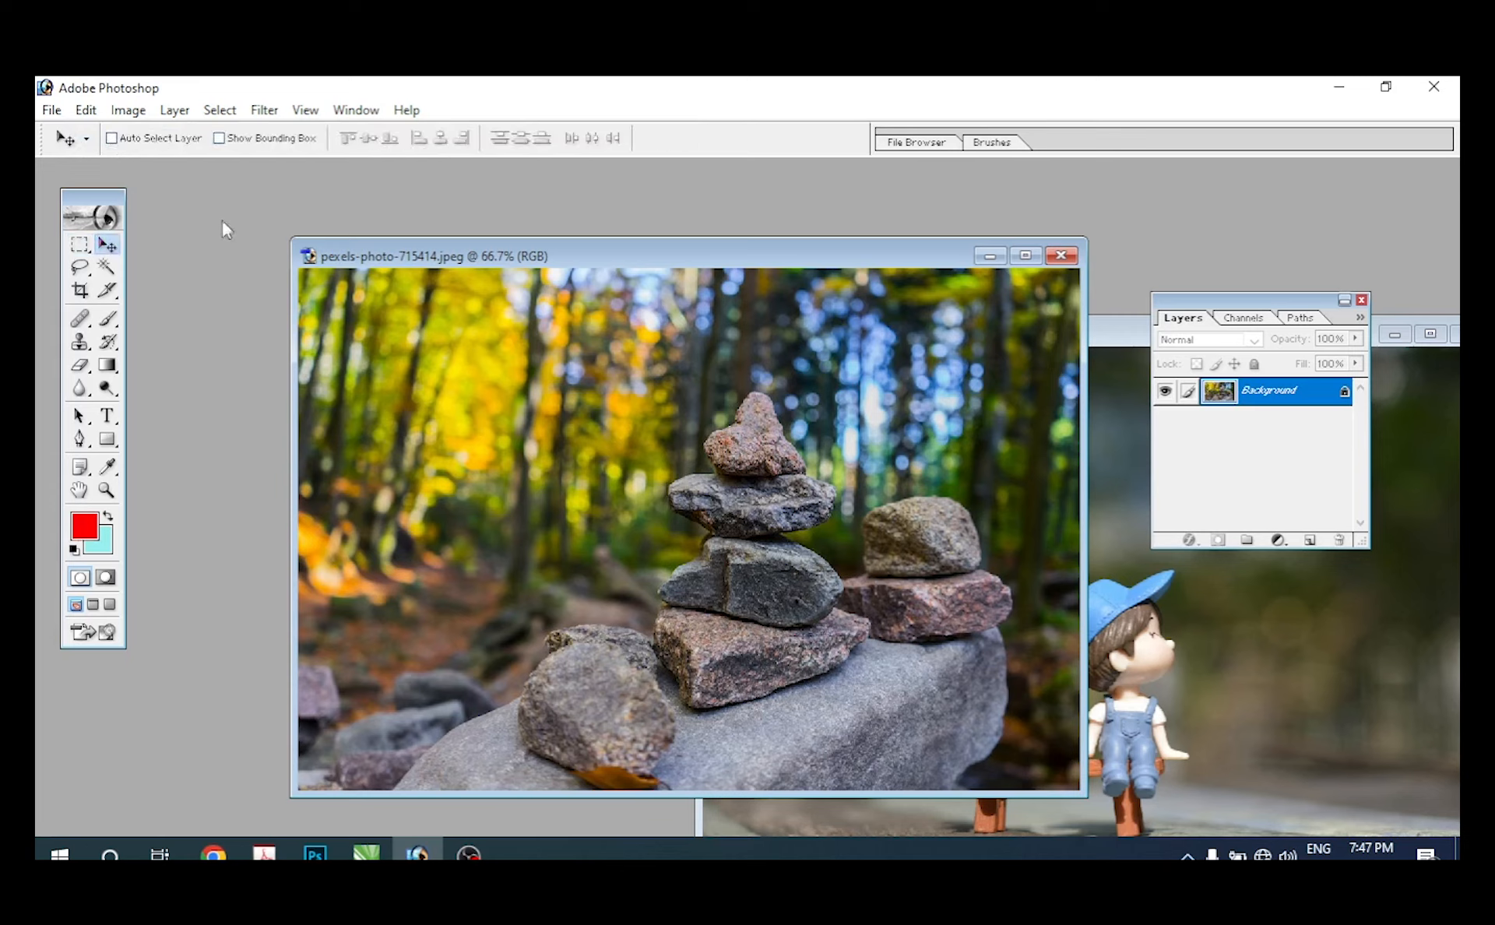
# Step: Draw a rectangular marquee selection around the boy with the blue cap in the dolls photo and nudge the selection into place
pyautogui.click(76, 246)
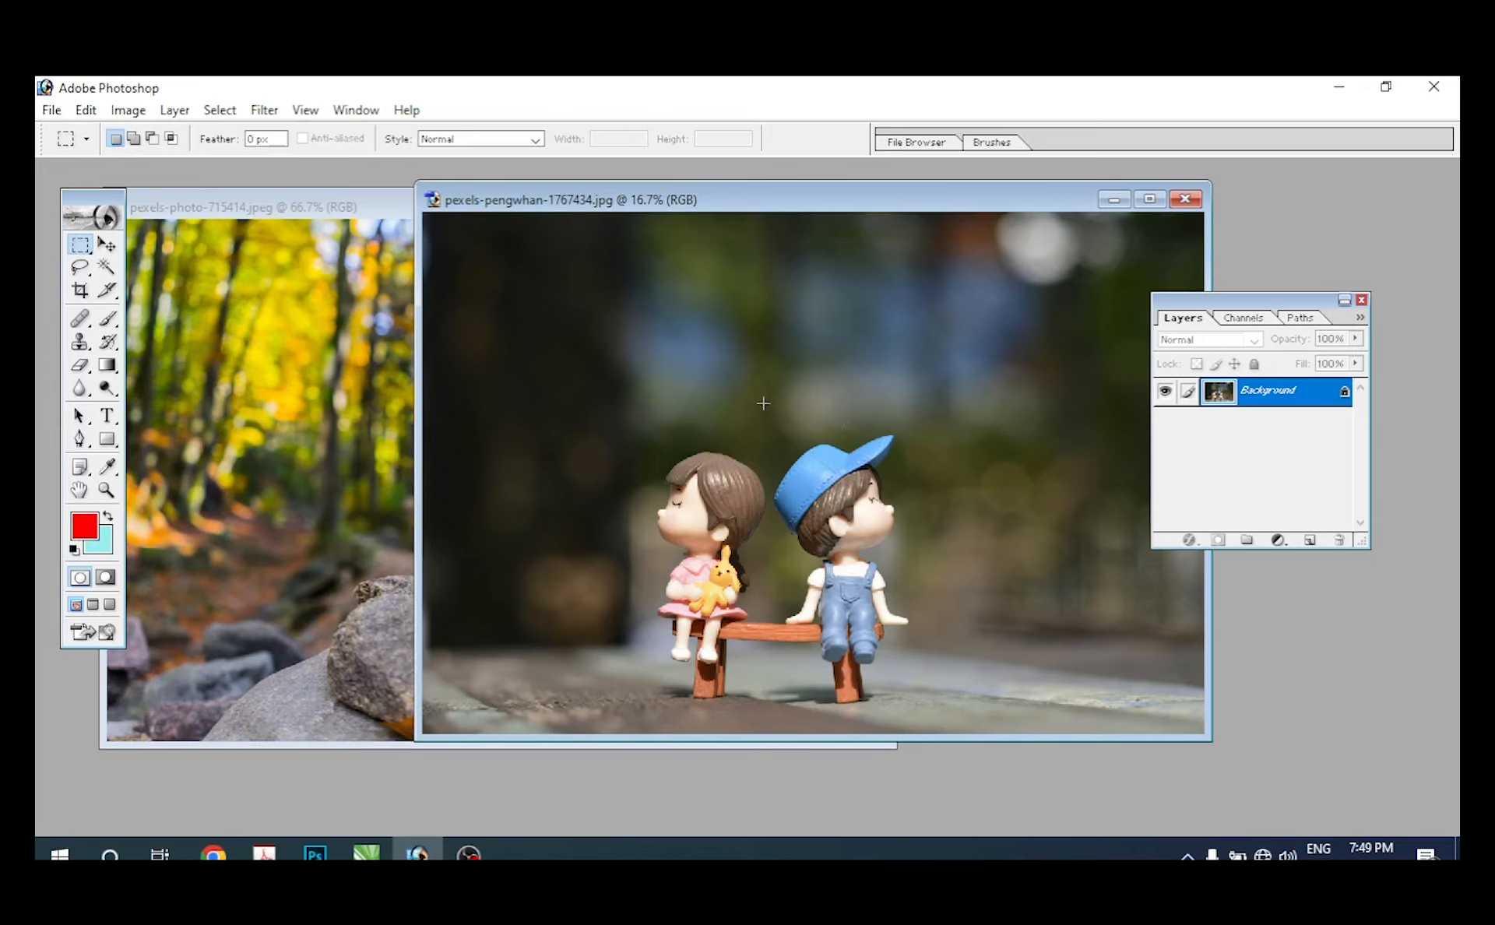
pyautogui.moveTo(876, 529); pyautogui.dragTo(900, 593)
pyautogui.press('Right')
pyautogui.press('Right')
pyautogui.press('Right')
pyautogui.press('Right')
pyautogui.press('Right')
pyautogui.press('Right')
pyautogui.press('Right')
pyautogui.press('Right')
pyautogui.press('Down')
pyautogui.press('Down')
pyautogui.press('Down')
pyautogui.press('Down')
pyautogui.press('Down')
pyautogui.press('Down')
pyautogui.press('Down')
pyautogui.press('Down')
pyautogui.press('Left')
pyautogui.press('Left')
pyautogui.press('Left')
pyautogui.press('Left')
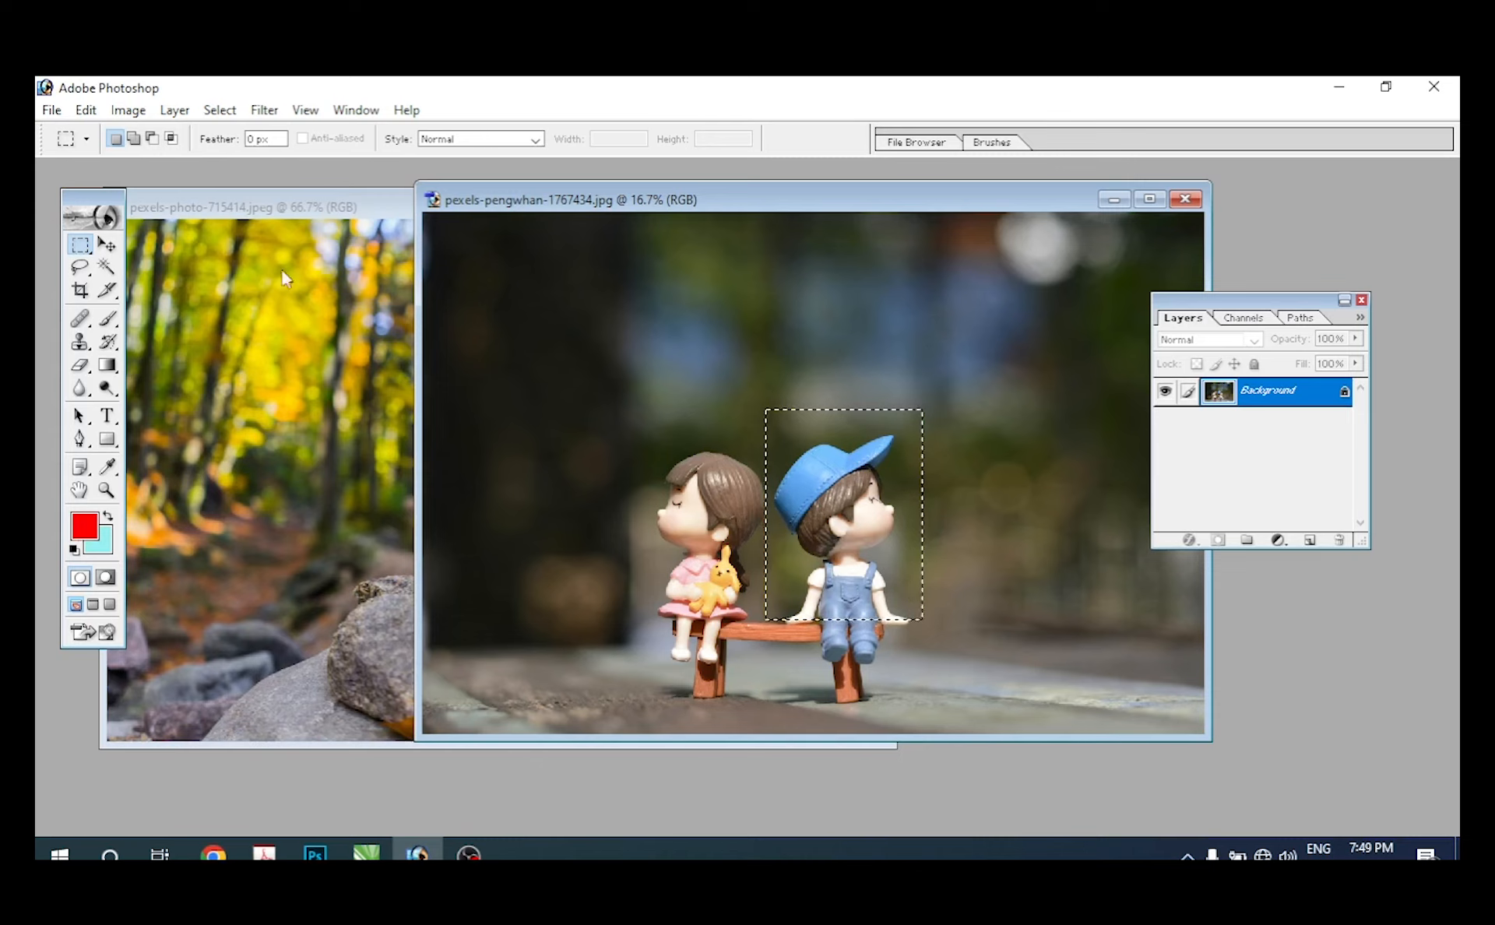
# Step: Copy the selected boy into the stacked-stones photo as a new layer with the Move tool and position it there
pyautogui.click(107, 246)
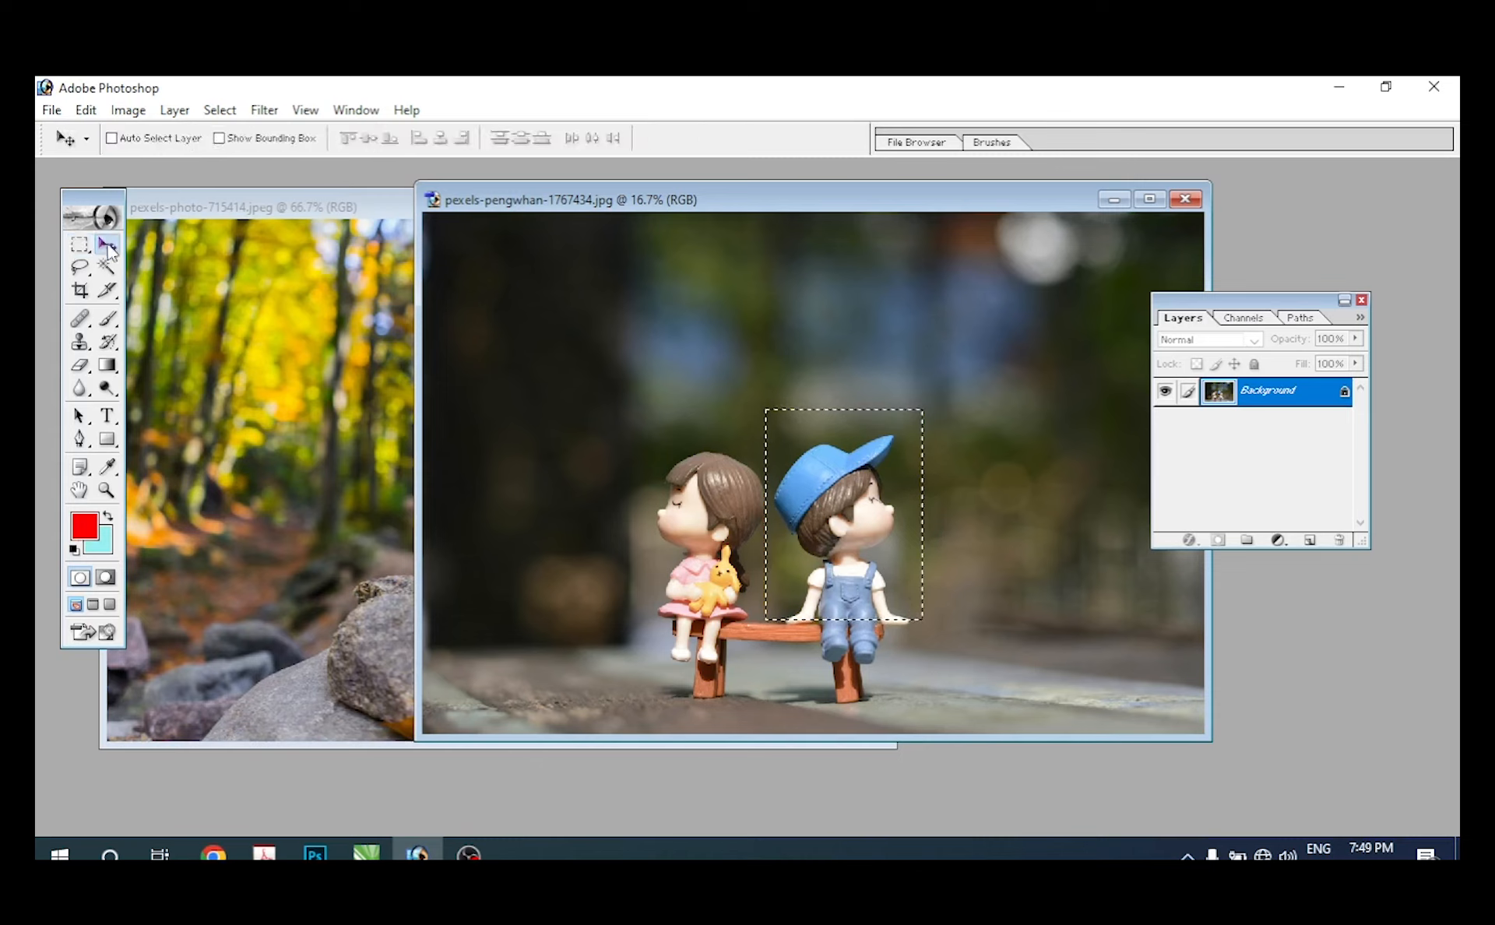
pyautogui.moveTo(843, 519); pyautogui.dragTo(453, 570)
pyautogui.moveTo(587, 422); pyautogui.dragTo(544, 424)
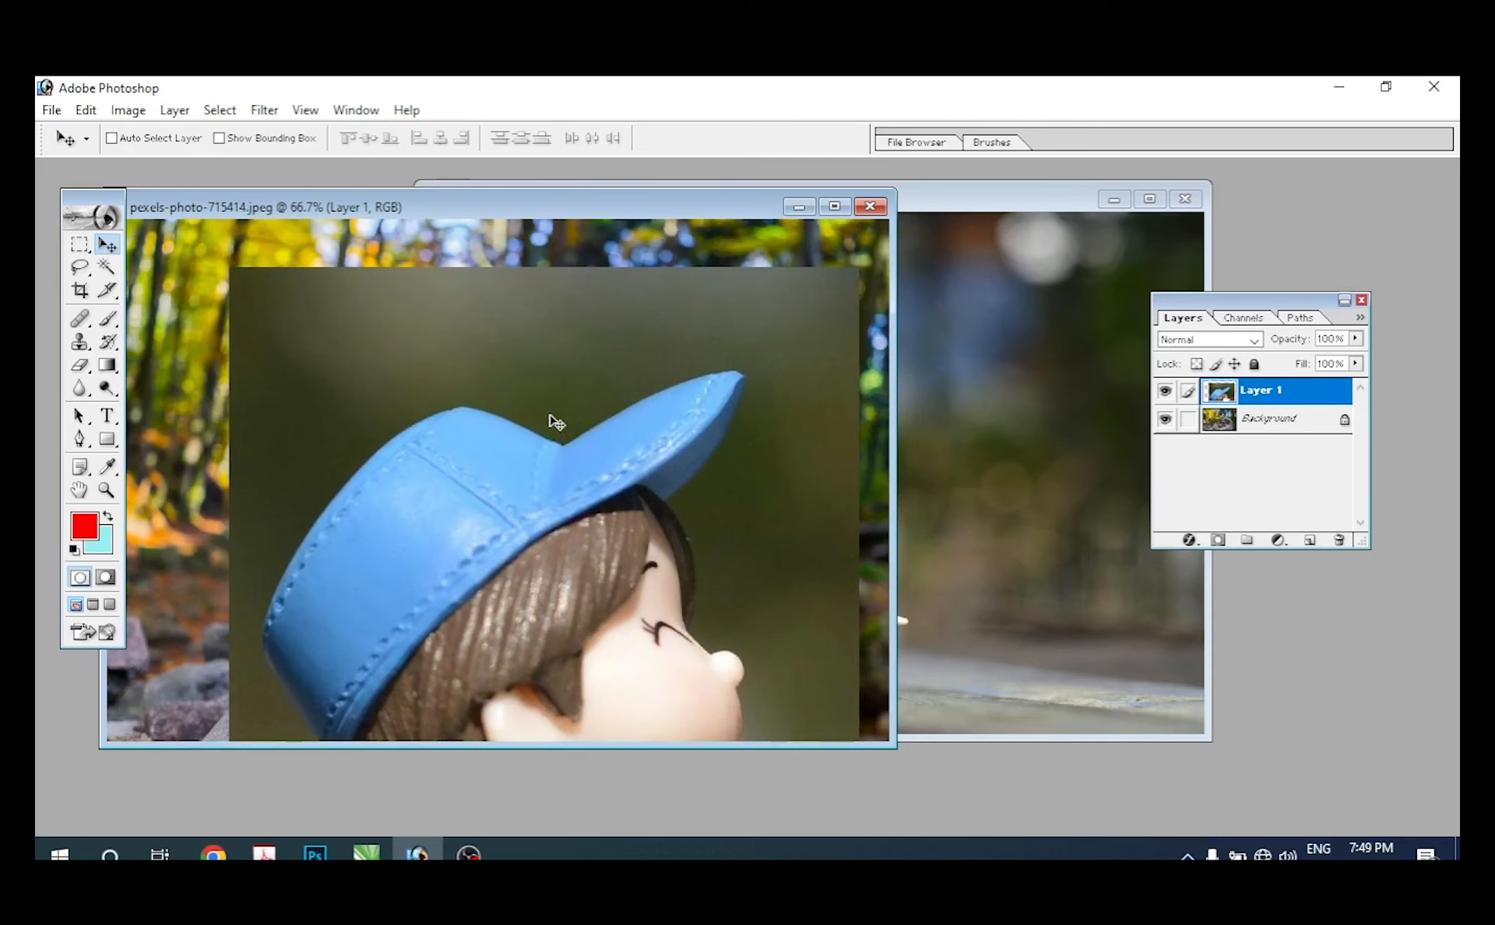
# Step: Scale the boy layer down with Free Transform and place it against the forest to the left of the stone stack
pyautogui.hotkey('ctrl', 't')
pyautogui.moveTo(859, 274); pyautogui.dragTo(588, 554)
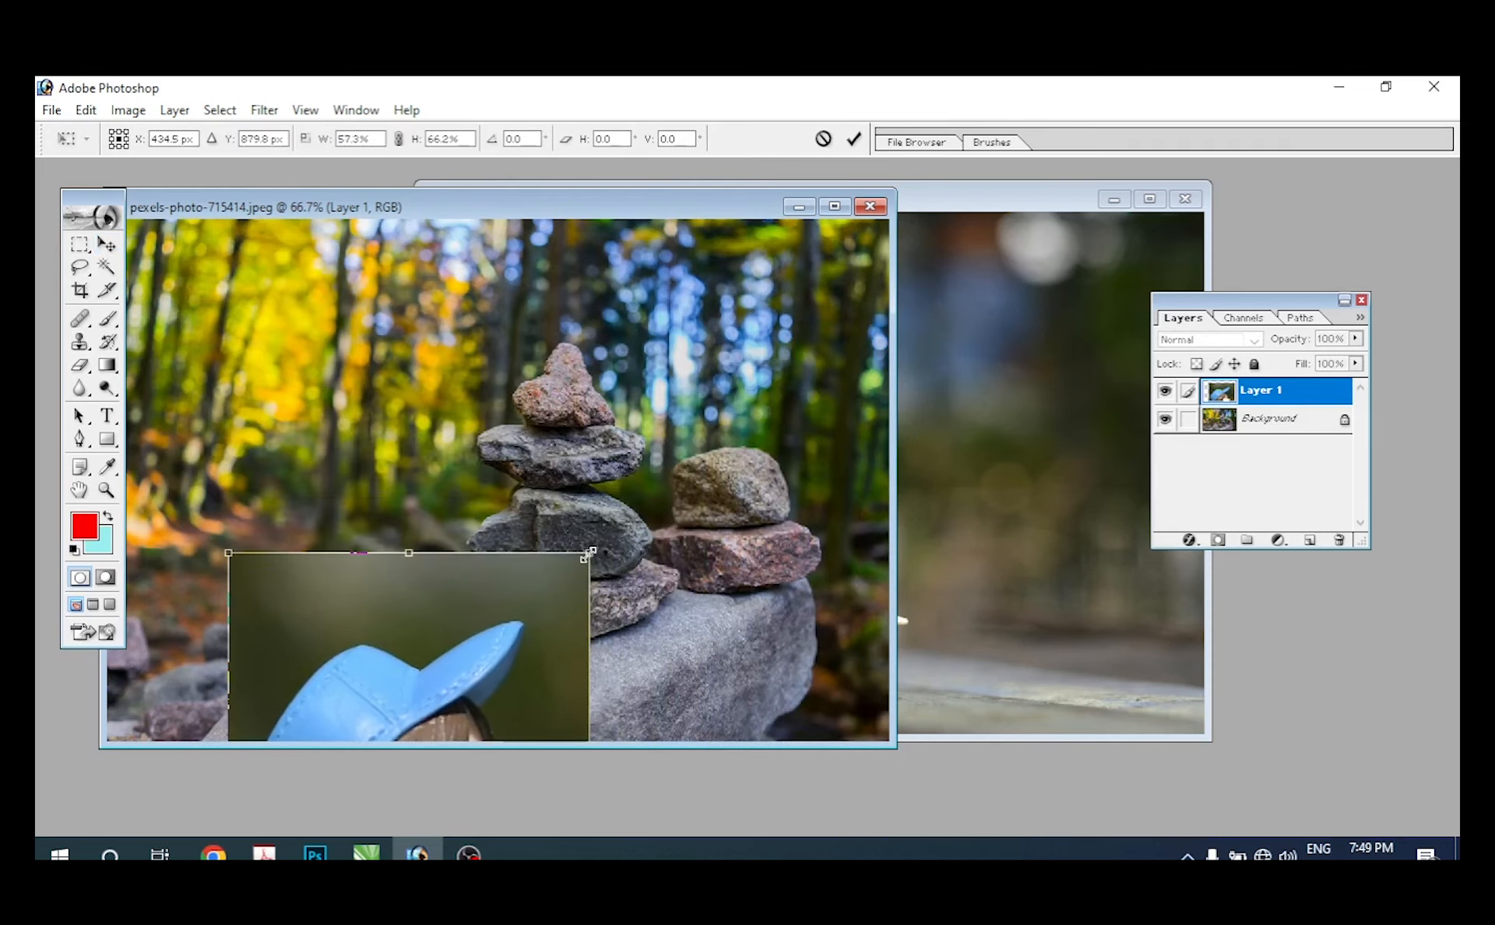
pyautogui.moveTo(534, 620); pyautogui.dragTo(641, 331)
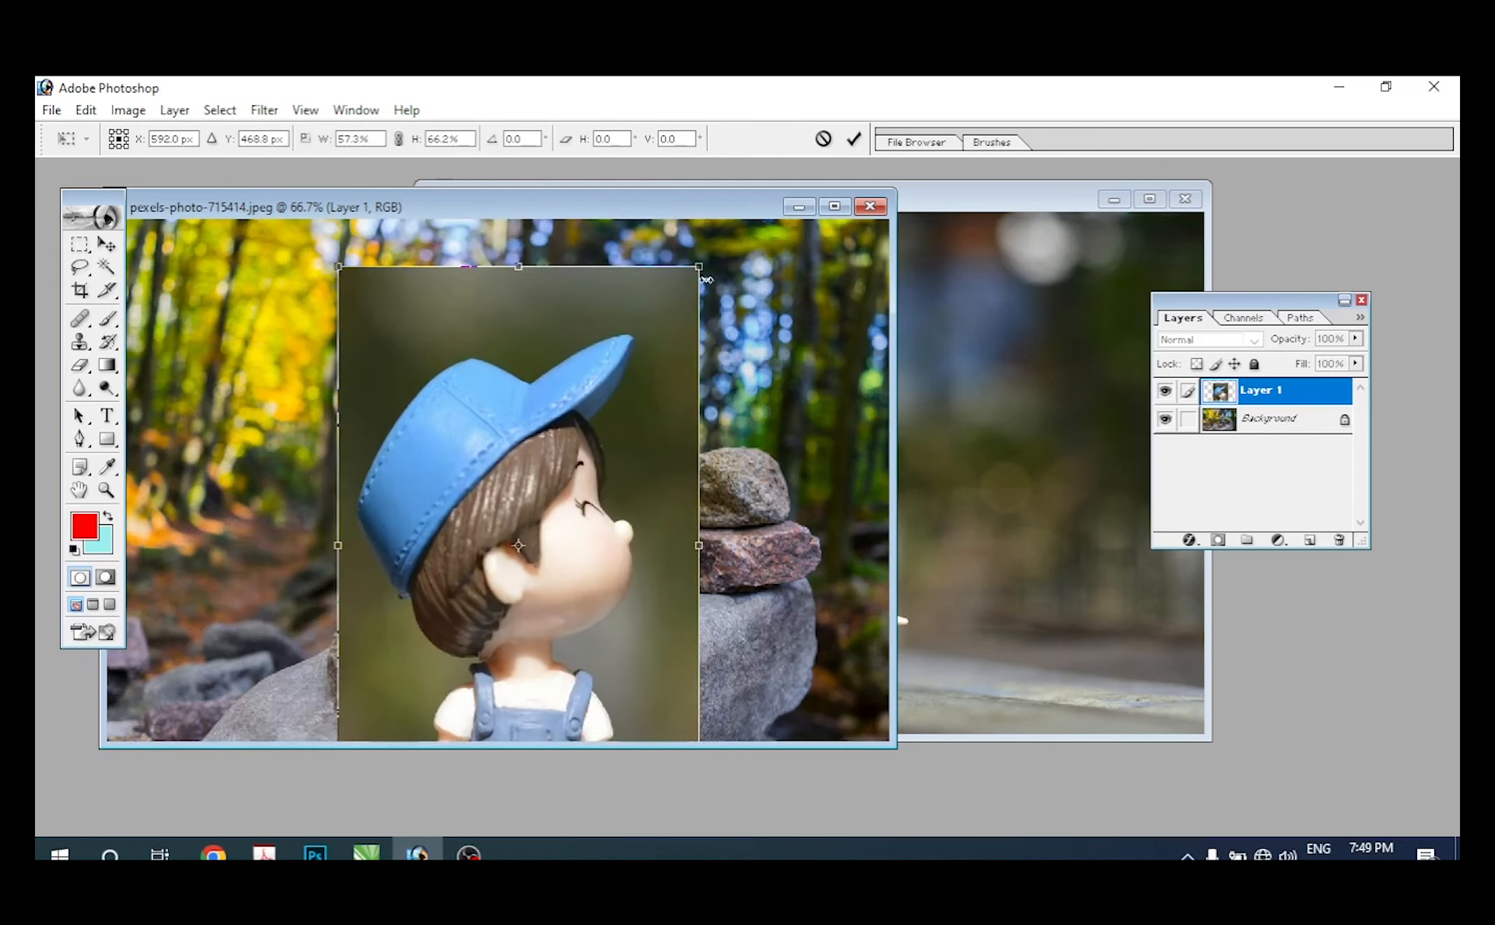
pyautogui.moveTo(710, 261); pyautogui.dragTo(559, 513)
pyautogui.moveTo(521, 566); pyautogui.dragTo(517, 330)
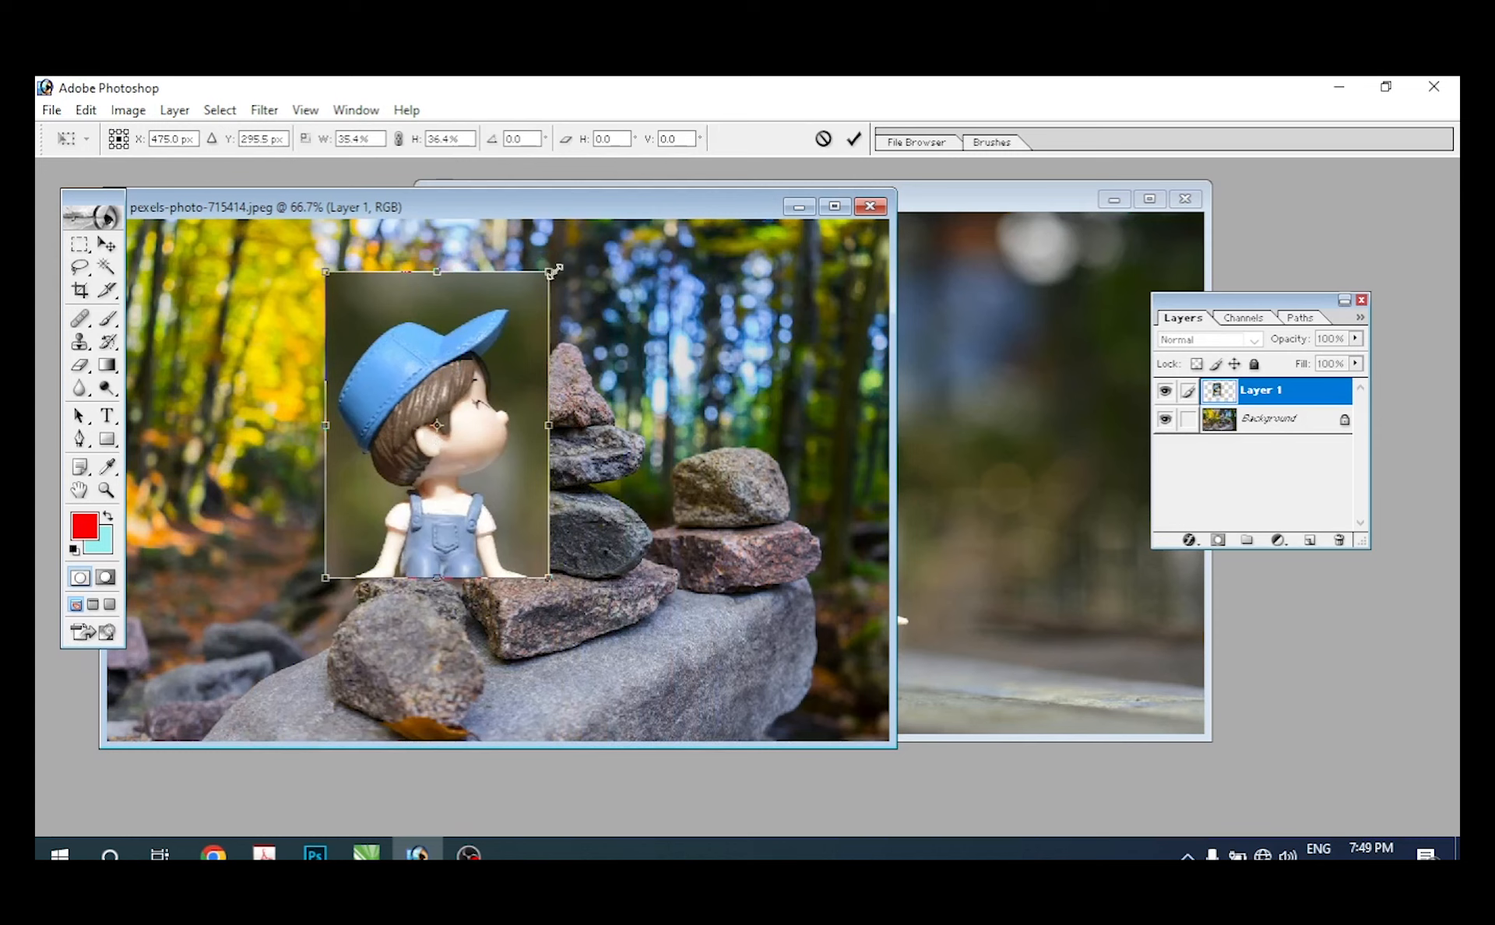
pyautogui.moveTo(556, 251); pyautogui.dragTo(510, 350)
pyautogui.press('Return')
pyautogui.moveTo(425, 425); pyautogui.dragTo(336, 389)
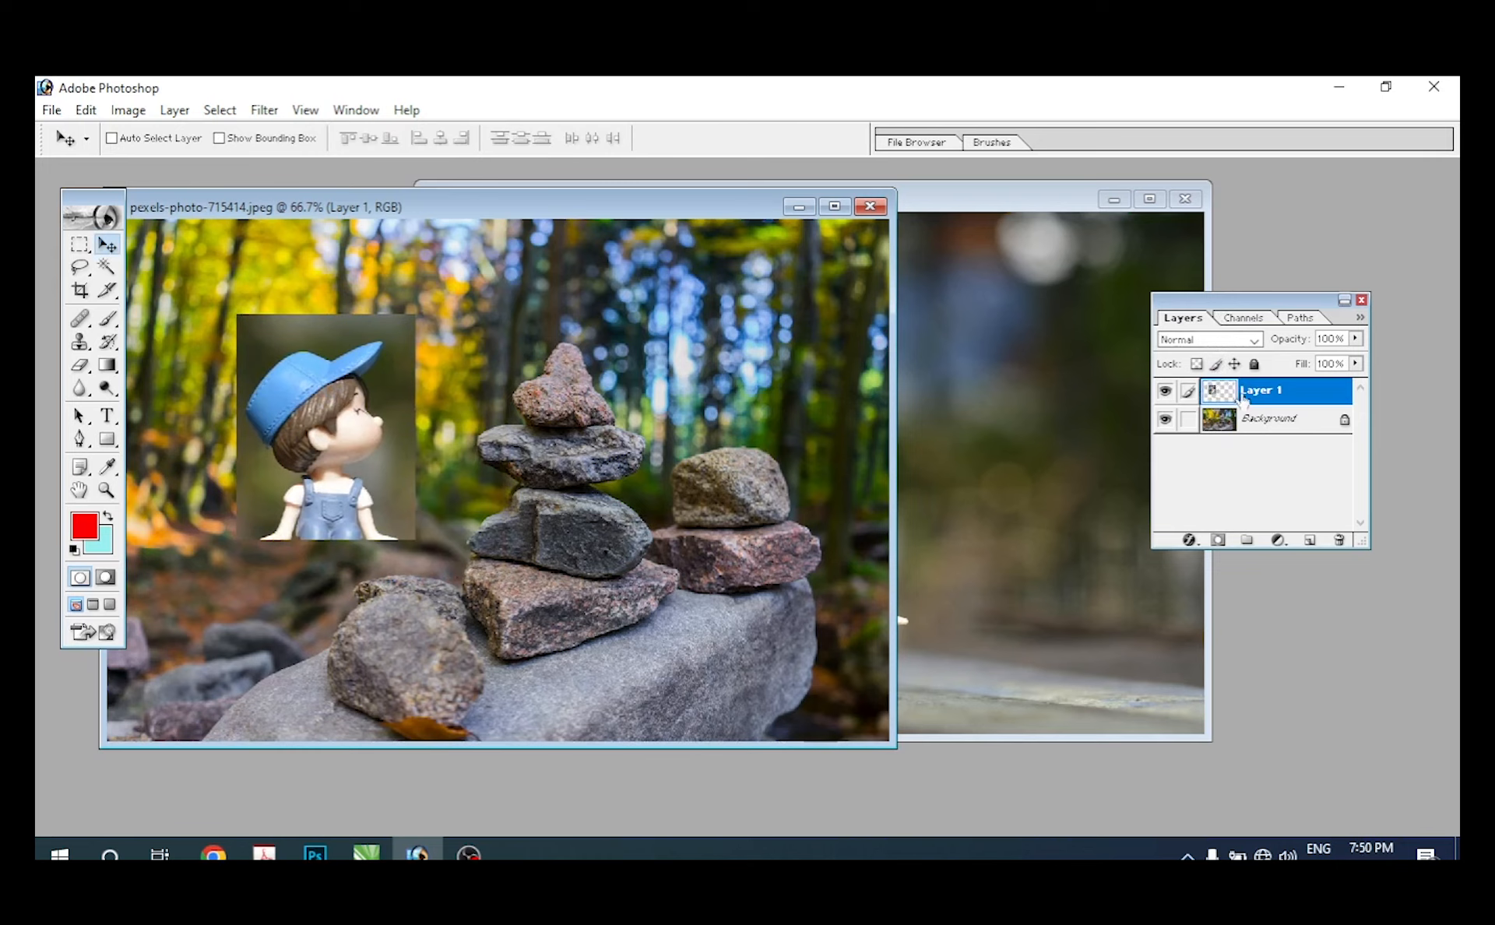
# Step: Delete the boy's Layer 1 from the stones photo and undo the deletion
pyautogui.moveTo(1267, 398); pyautogui.dragTo(1340, 543)
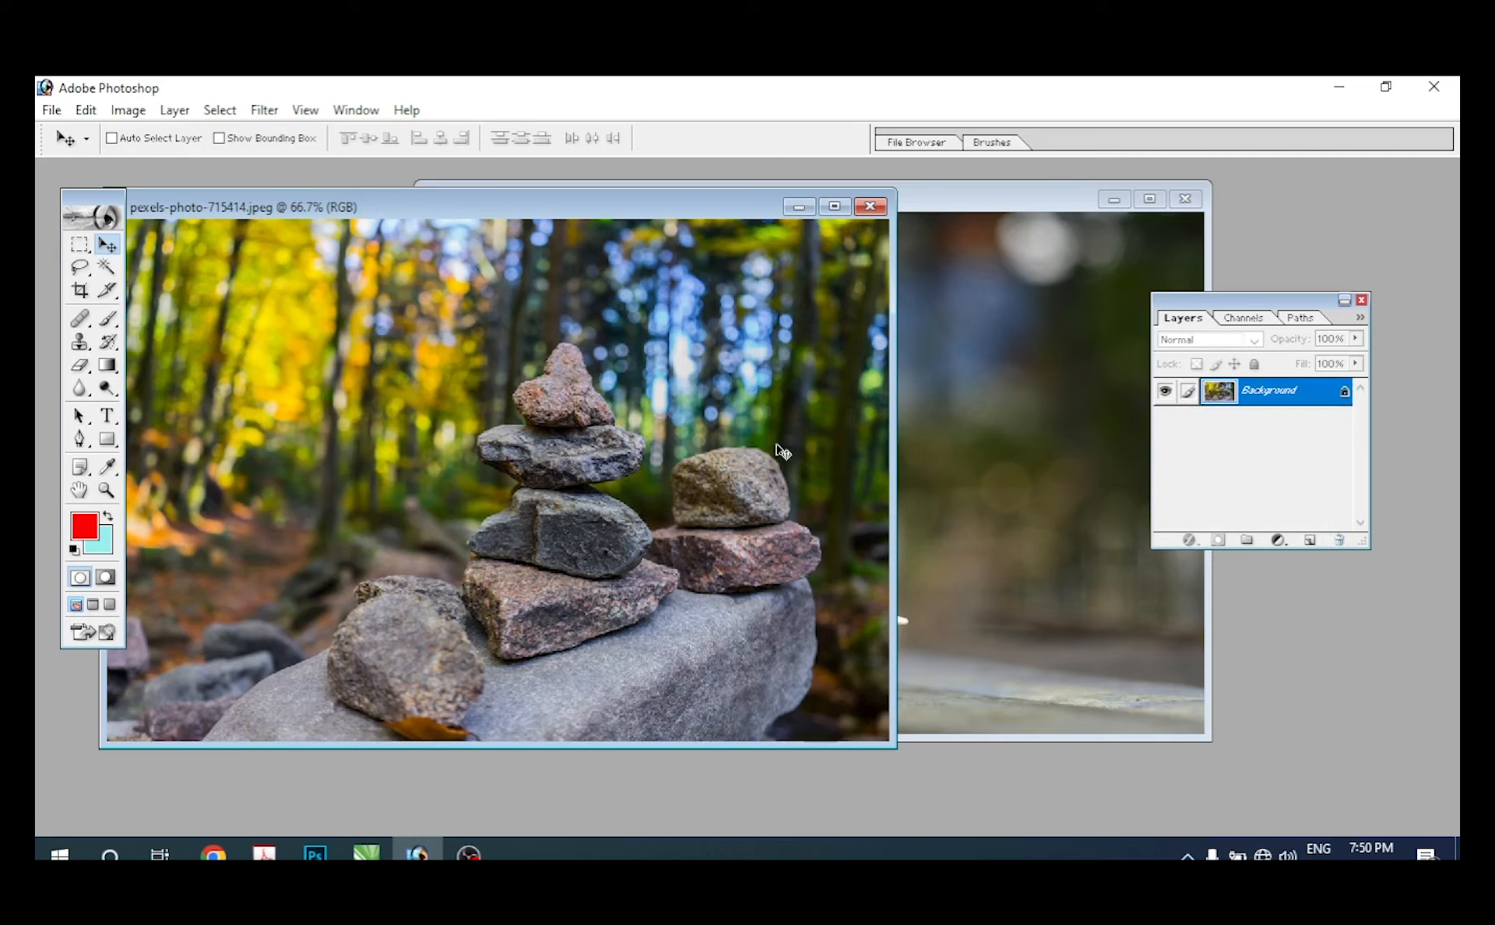
pyautogui.hotkey('ctrl', 'z')
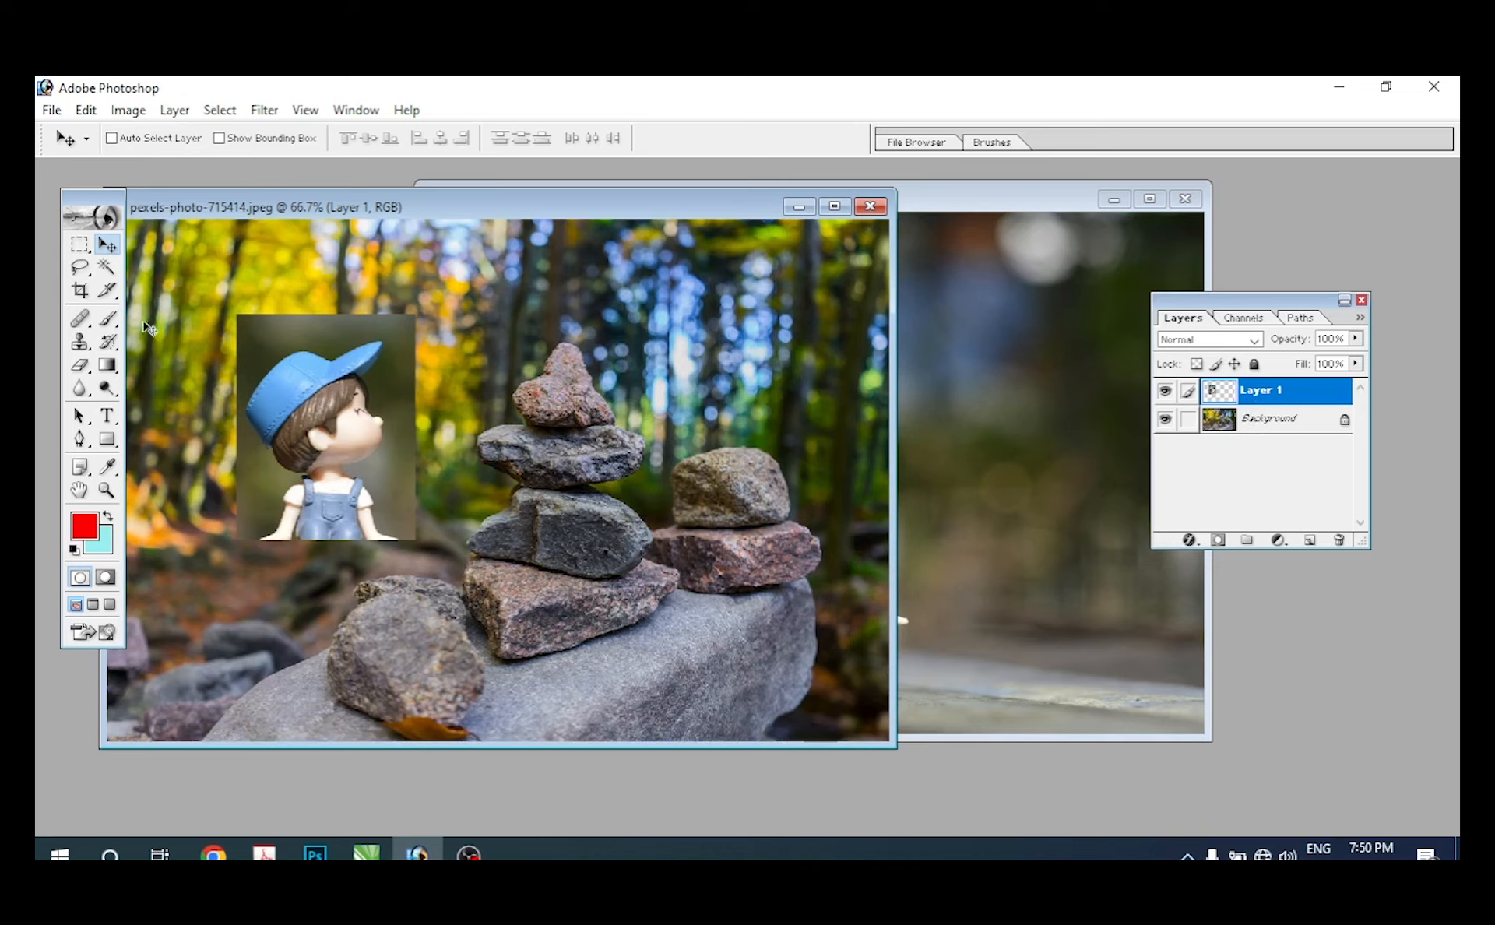
# Step: Shift the boy layer slightly to the right in the stones photo with the Move tool
pyautogui.click(87, 112)
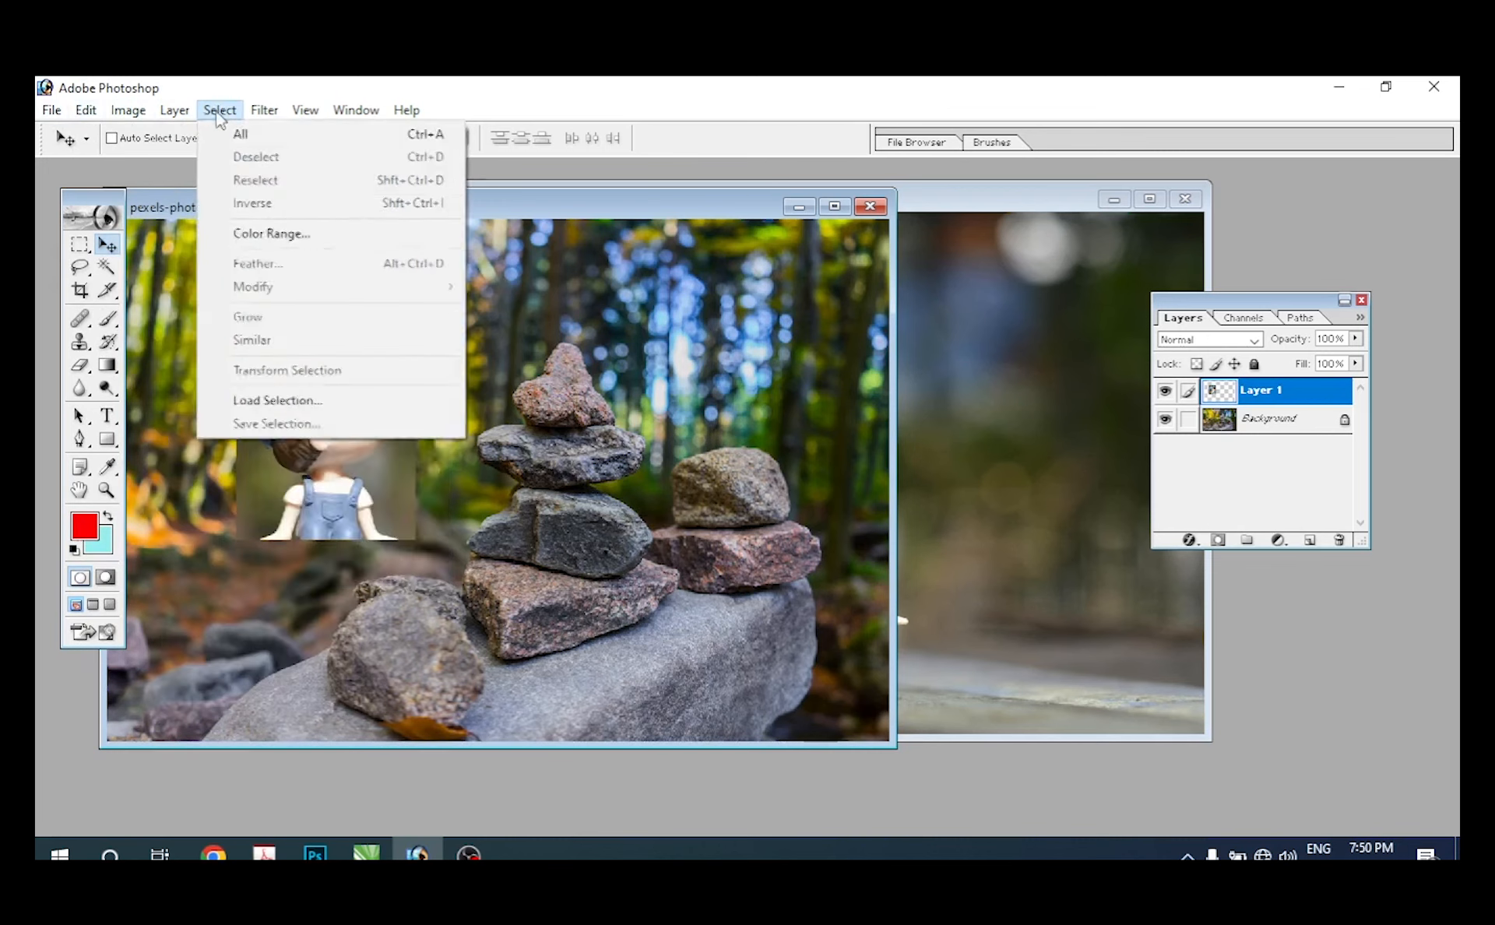
pyautogui.click(1238, 315)
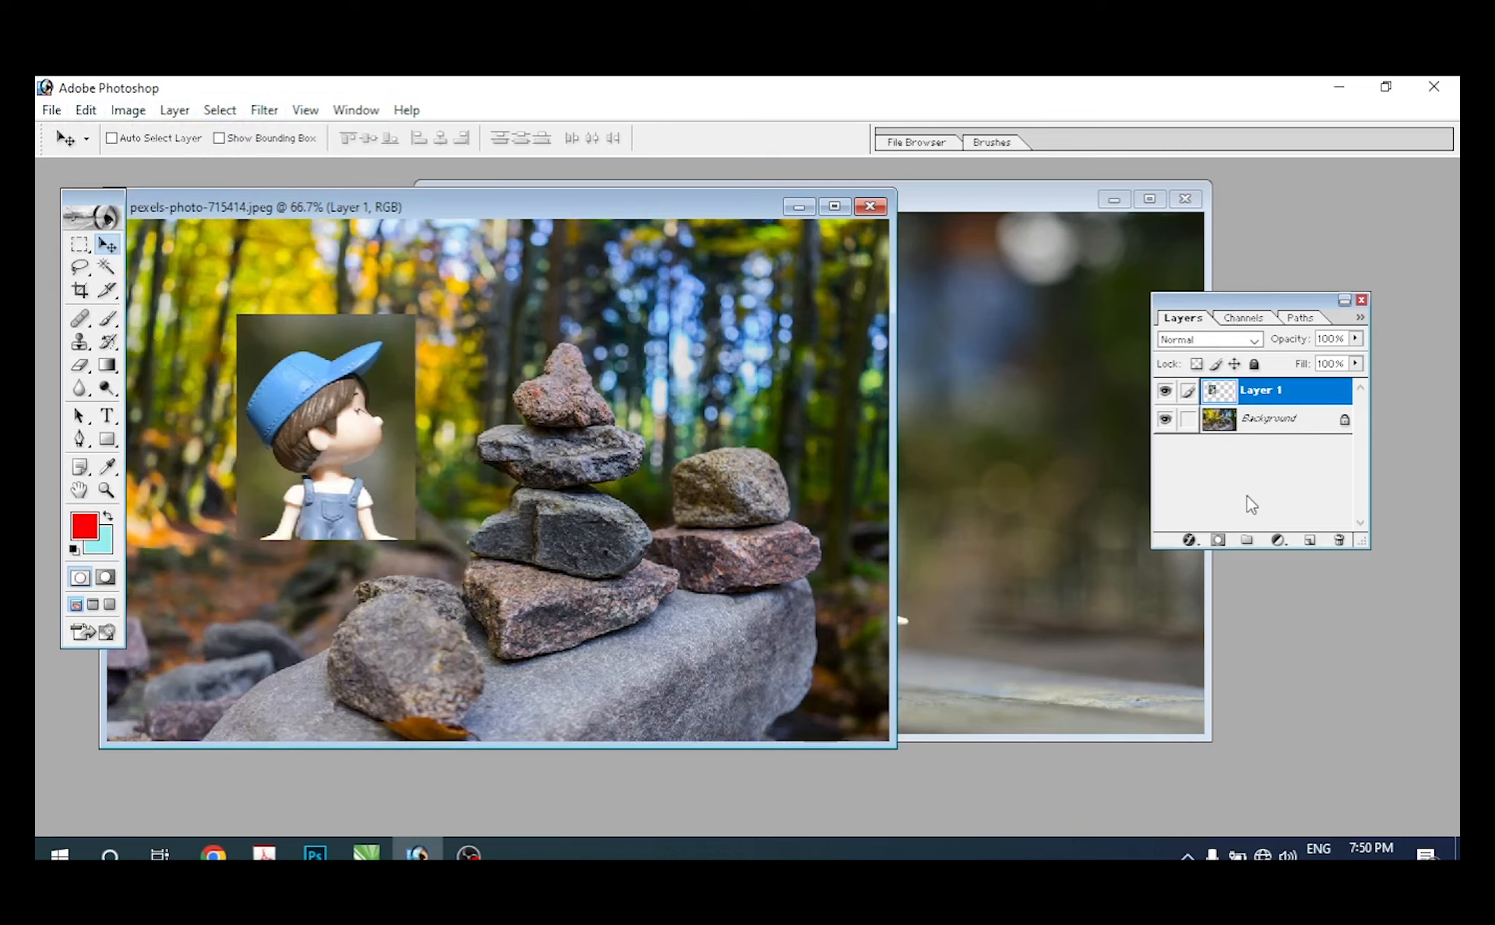
pyautogui.moveTo(336, 440)
pyautogui.mouseDown()
pyautogui.moveTo(426, 495)
pyautogui.moveTo(310, 454)
pyautogui.moveTo(349, 438)
pyautogui.mouseUp()
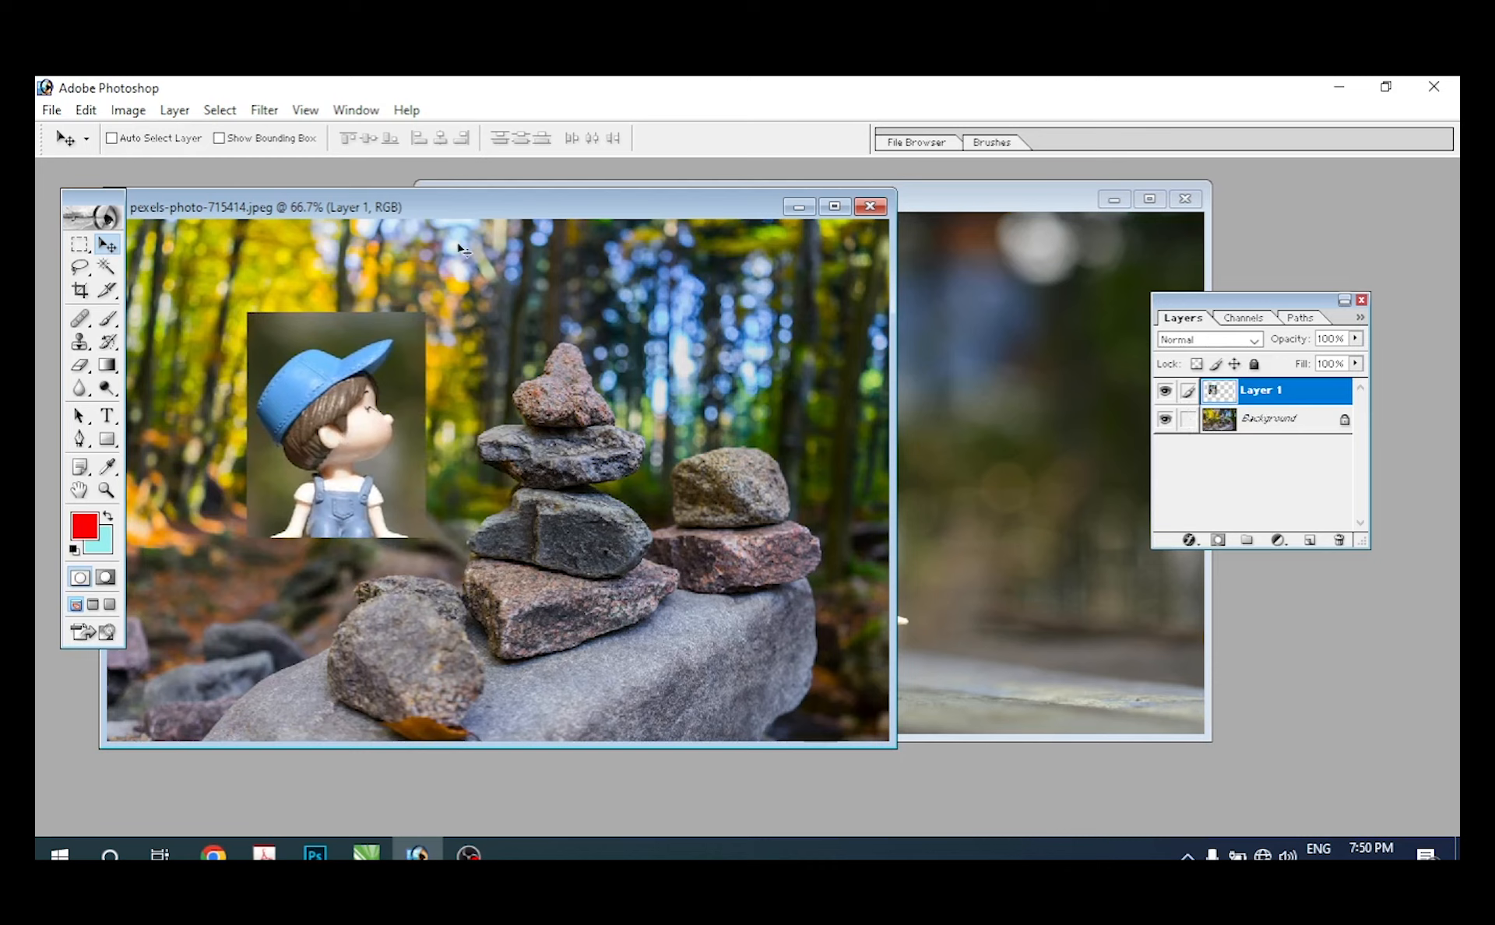
# Step: Add a rectangle around the girl's head to the boy's selection in the figurines photo with the Rectangular Marquee in add mode
pyautogui.click(979, 209)
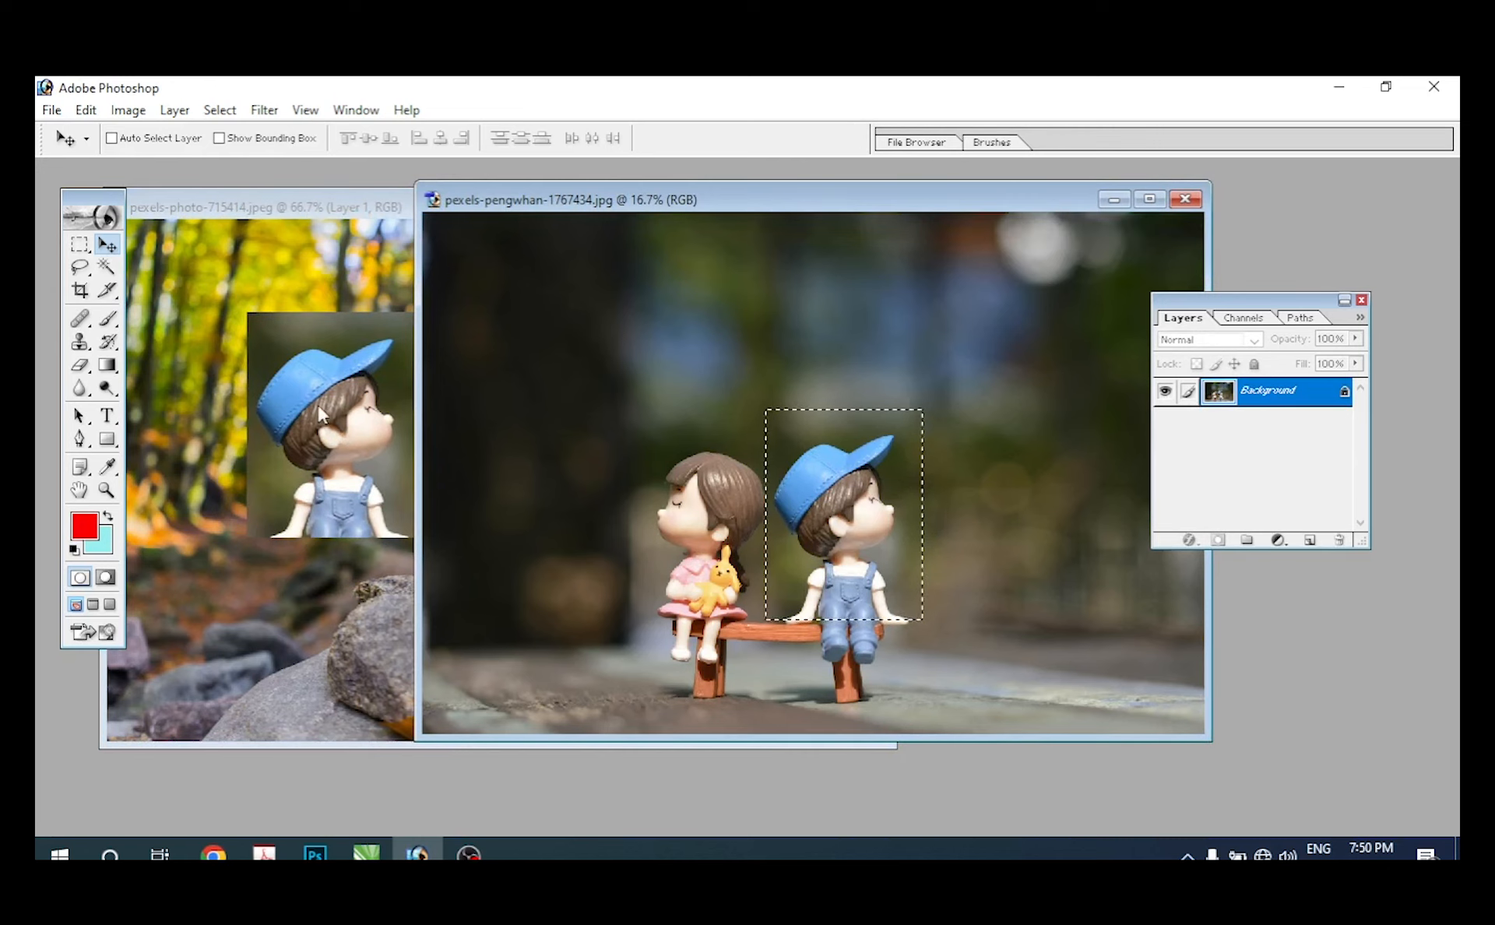
pyautogui.click(80, 243)
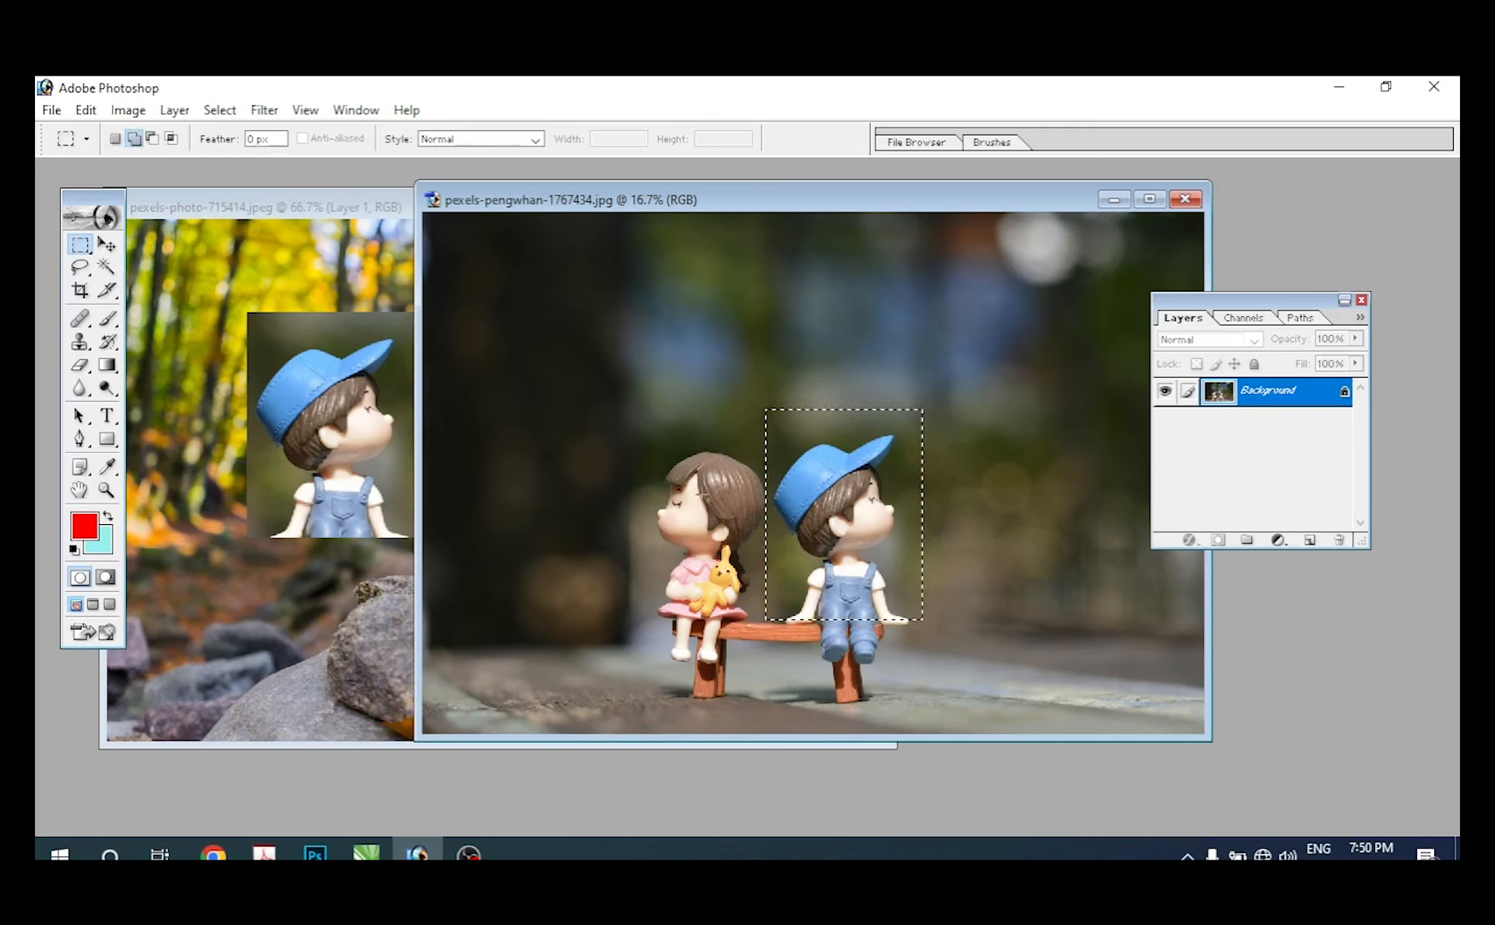
pyautogui.moveTo(644, 433); pyautogui.dragTo(770, 559)
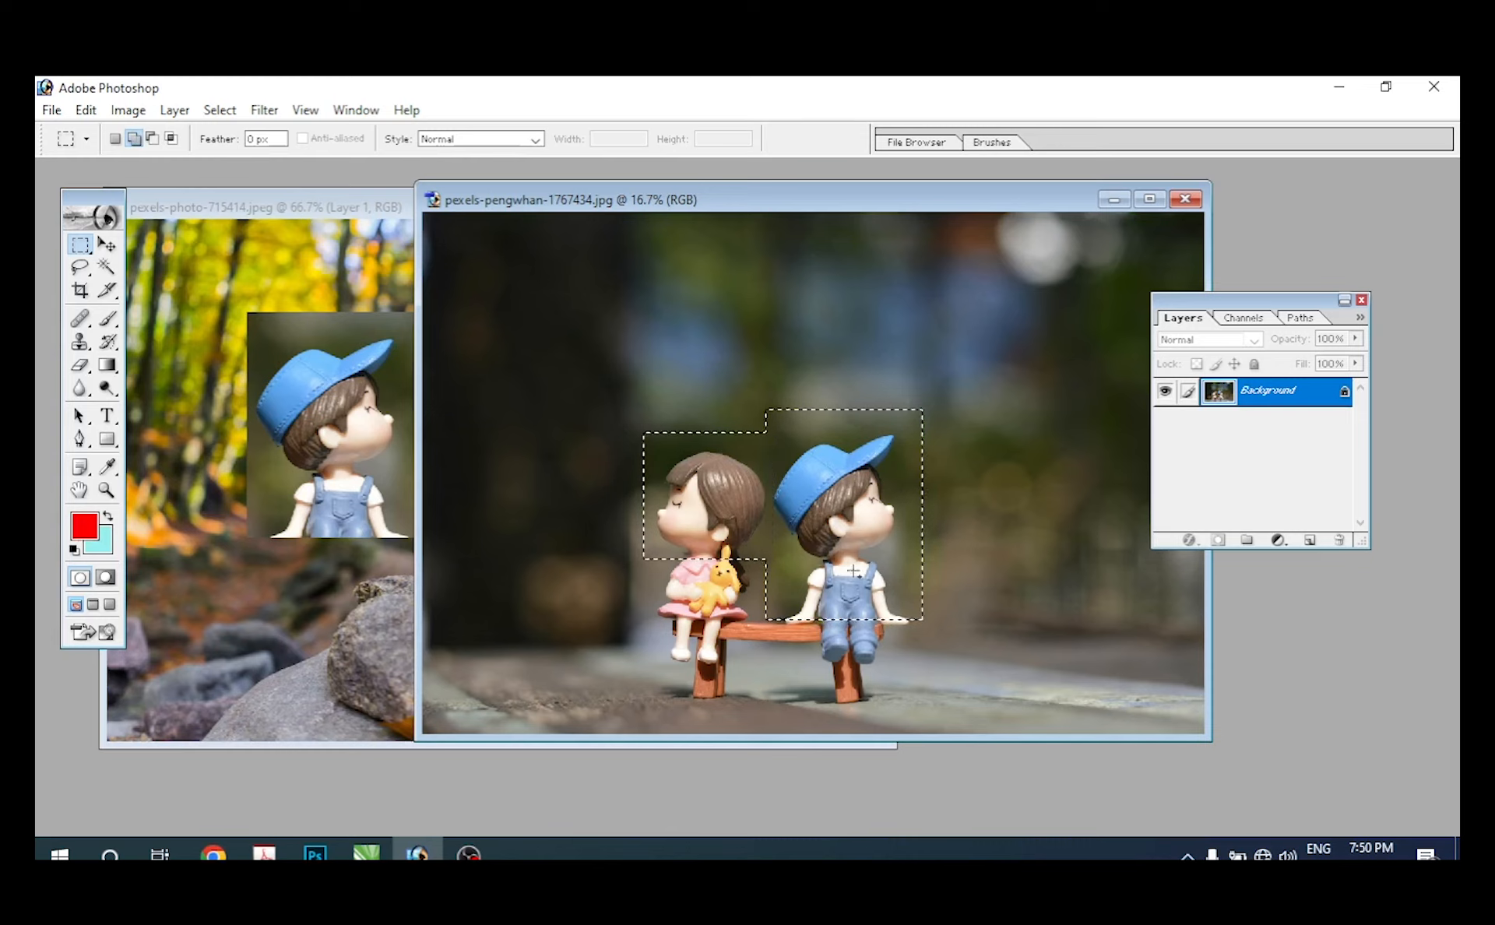
# Step: Copy the combined boy and girl selection into the stacked-stones photo as a new layer with the Move tool
pyautogui.click(107, 245)
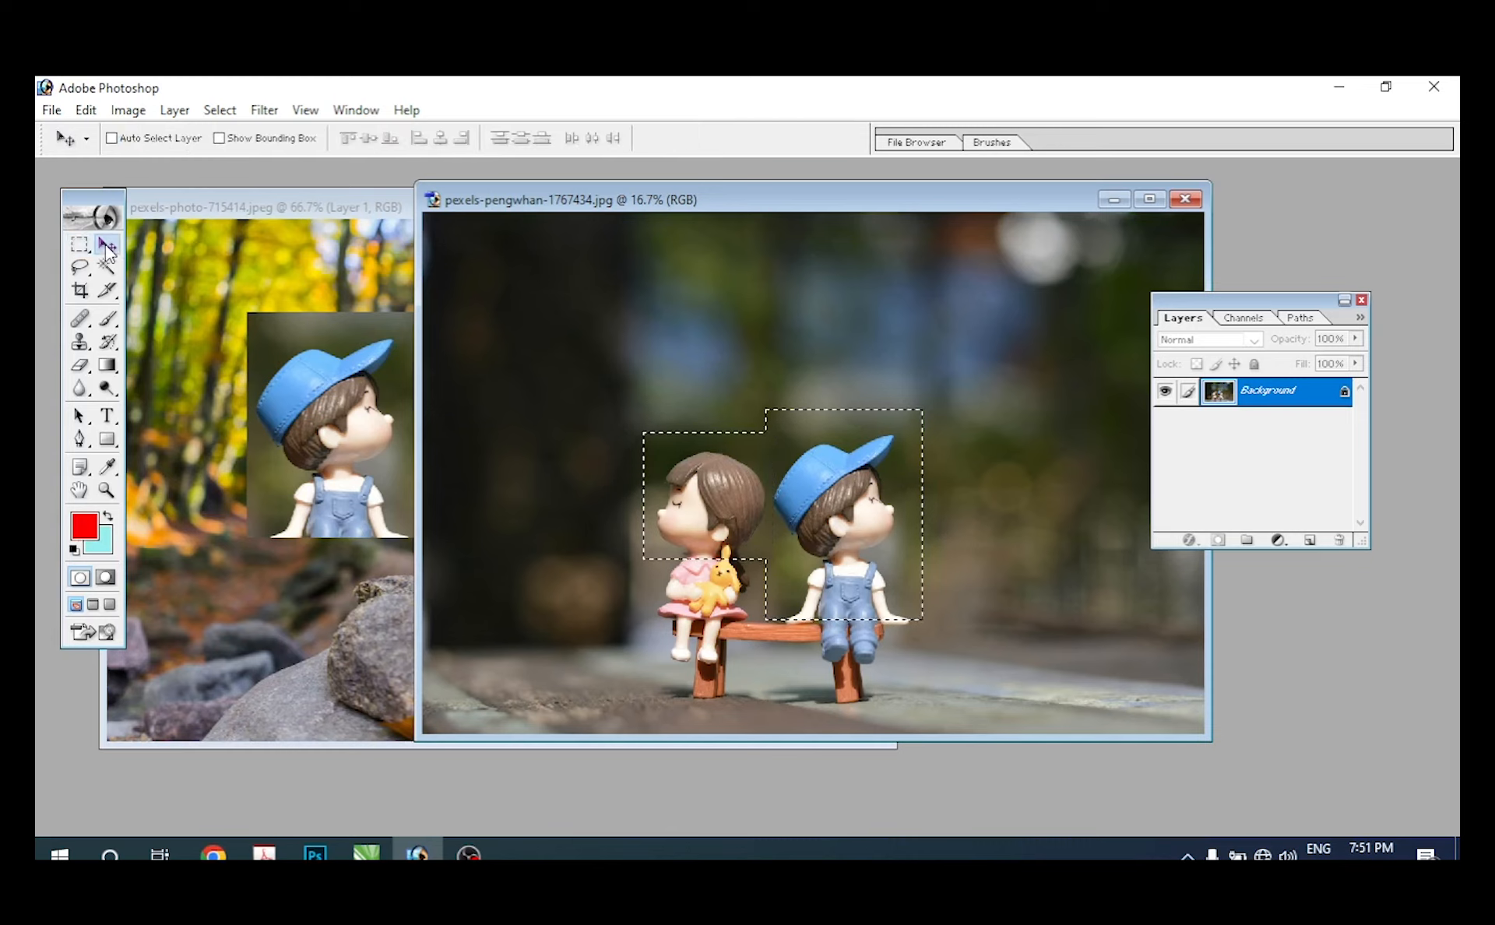
pyautogui.moveTo(829, 545); pyautogui.dragTo(250, 592)
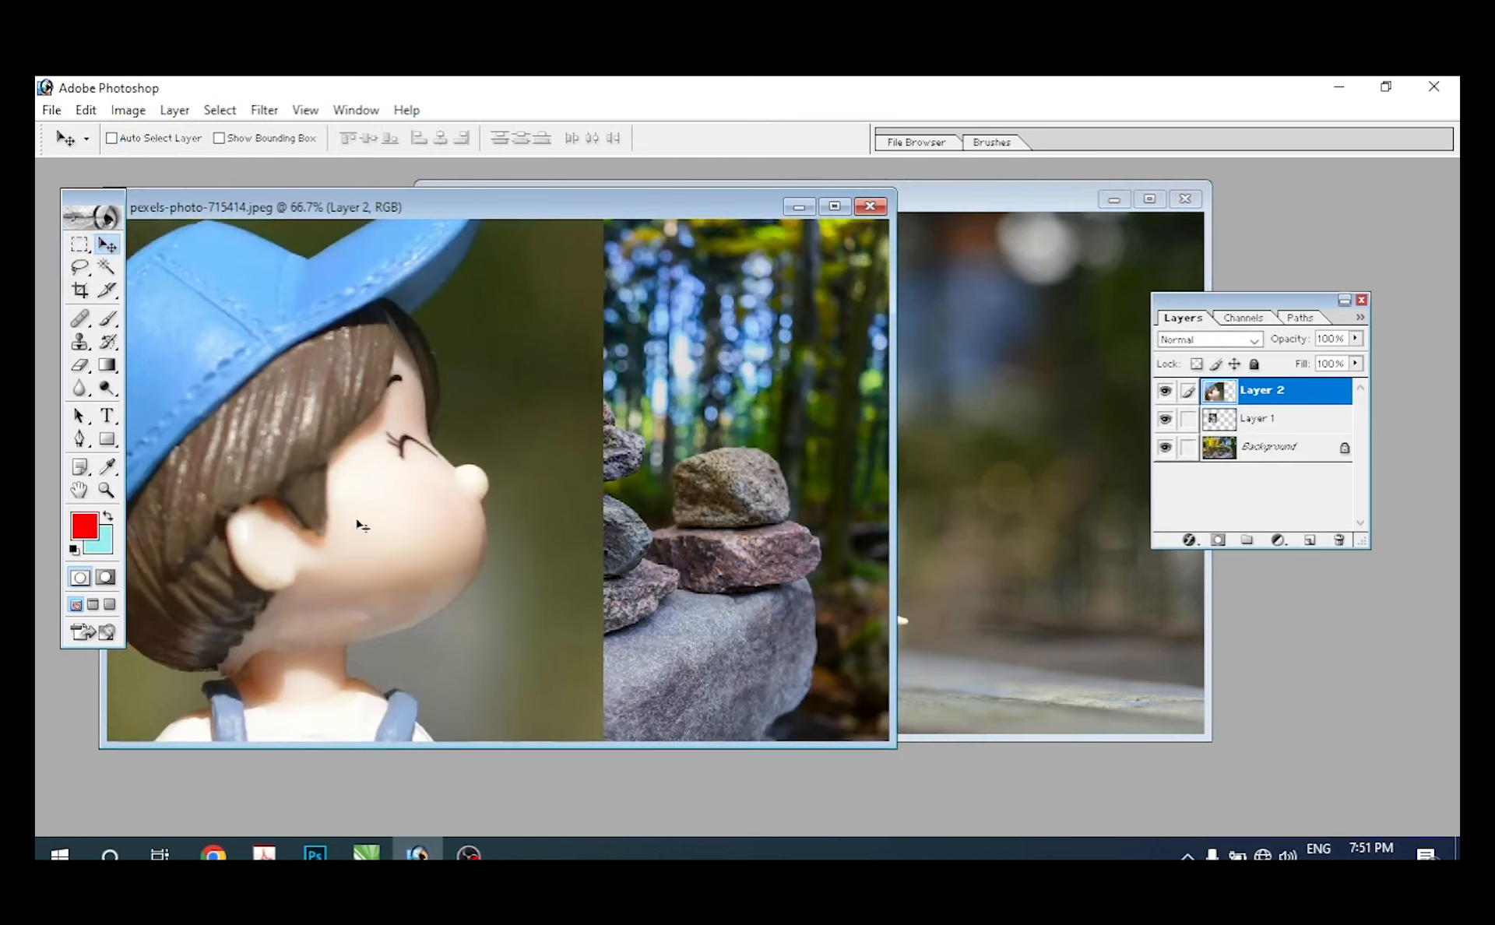
pyautogui.moveTo(357, 528); pyautogui.dragTo(490, 594)
# Step: Scale the new boy and girl layer down with Free Transform and place it over the upper stones
pyautogui.hotkey('ctrl', 't')
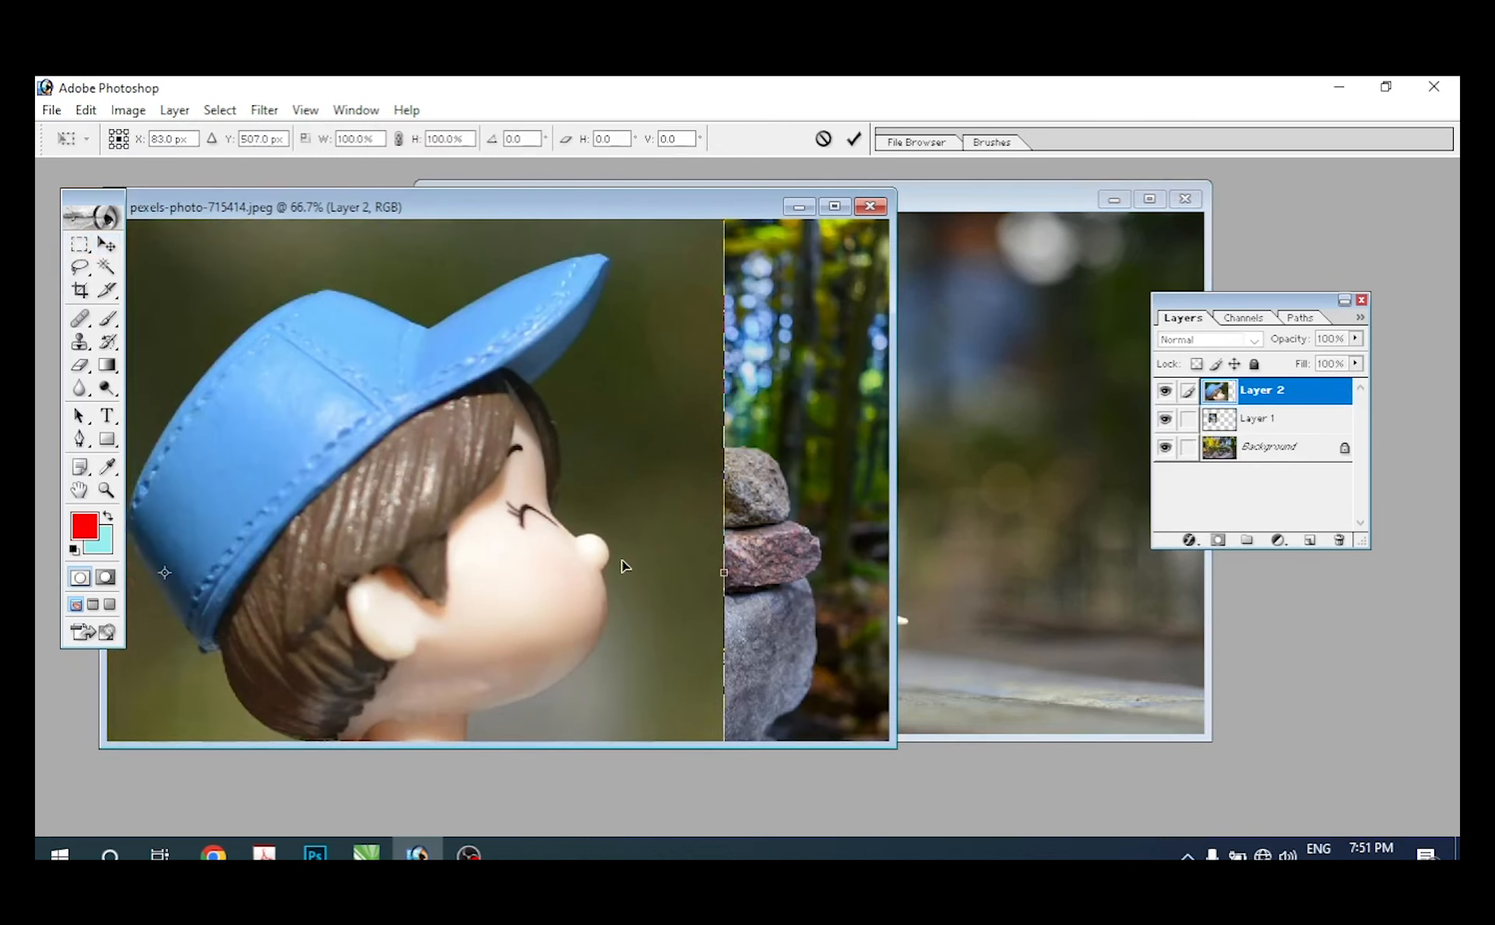
pyautogui.hotkey('ctrl', '-')
pyautogui.hotkey('ctrl', '-')
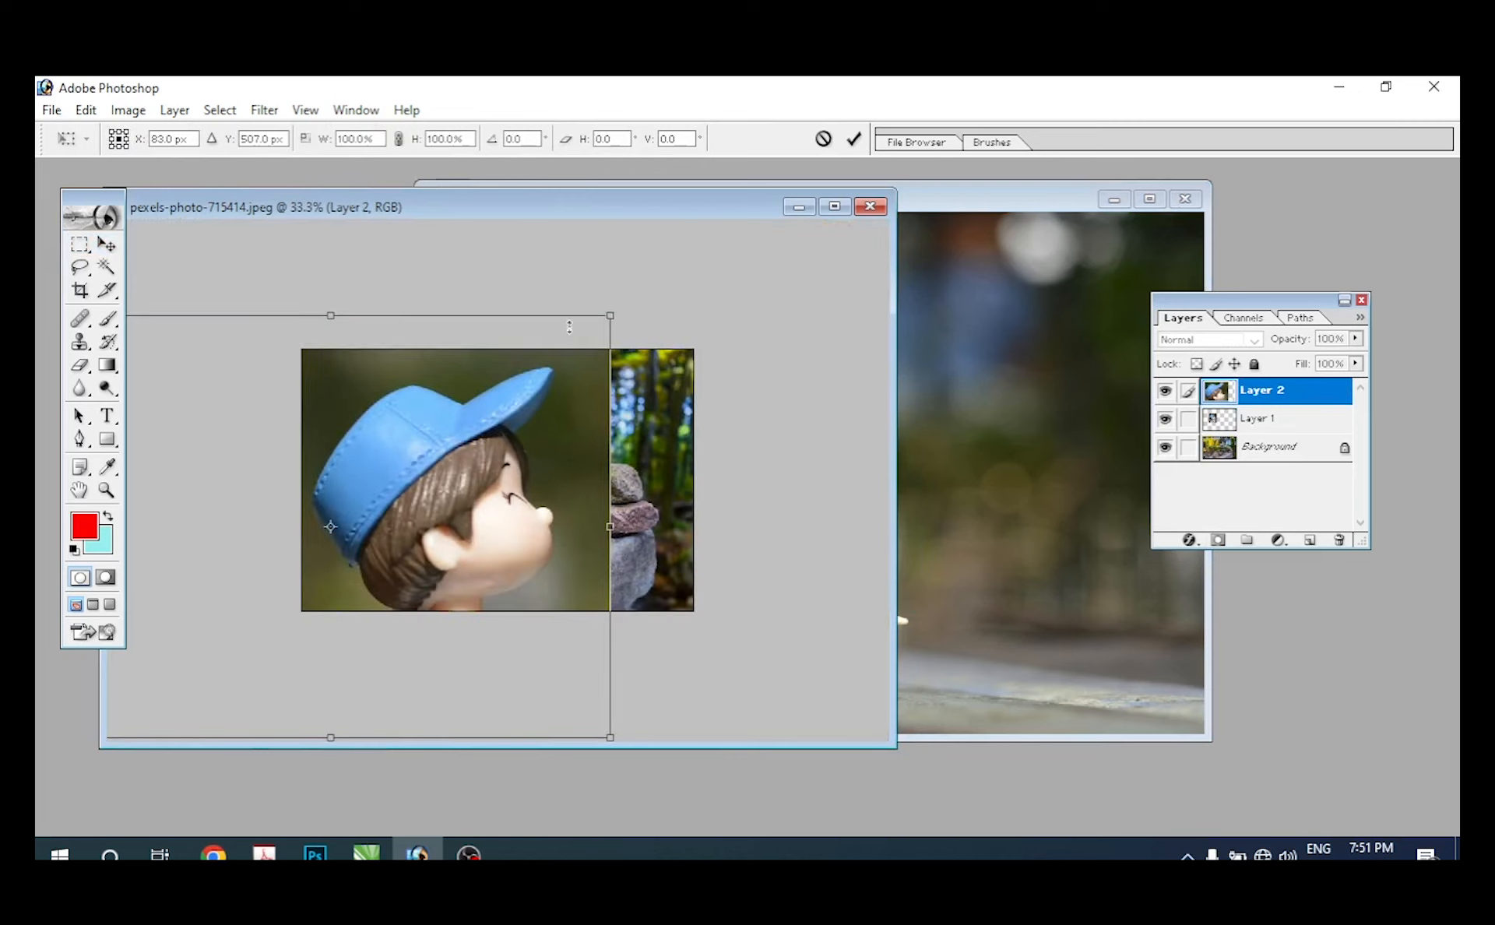
pyautogui.moveTo(619, 308); pyautogui.dragTo(625, 500)
pyautogui.press('Return')
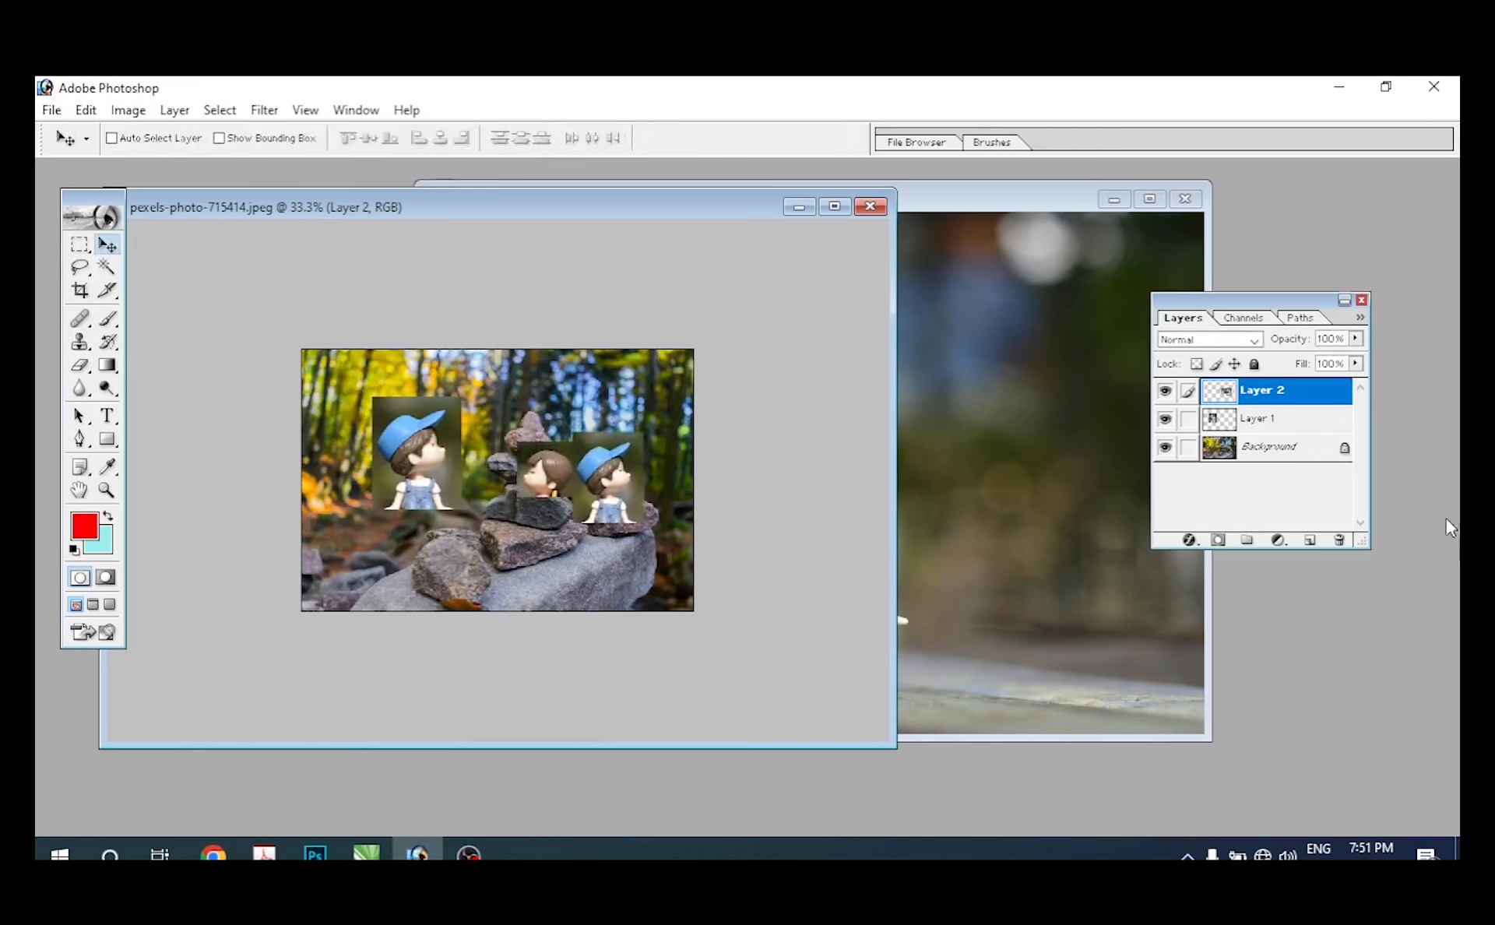
pyautogui.click(1265, 456)
pyautogui.click(1261, 421)
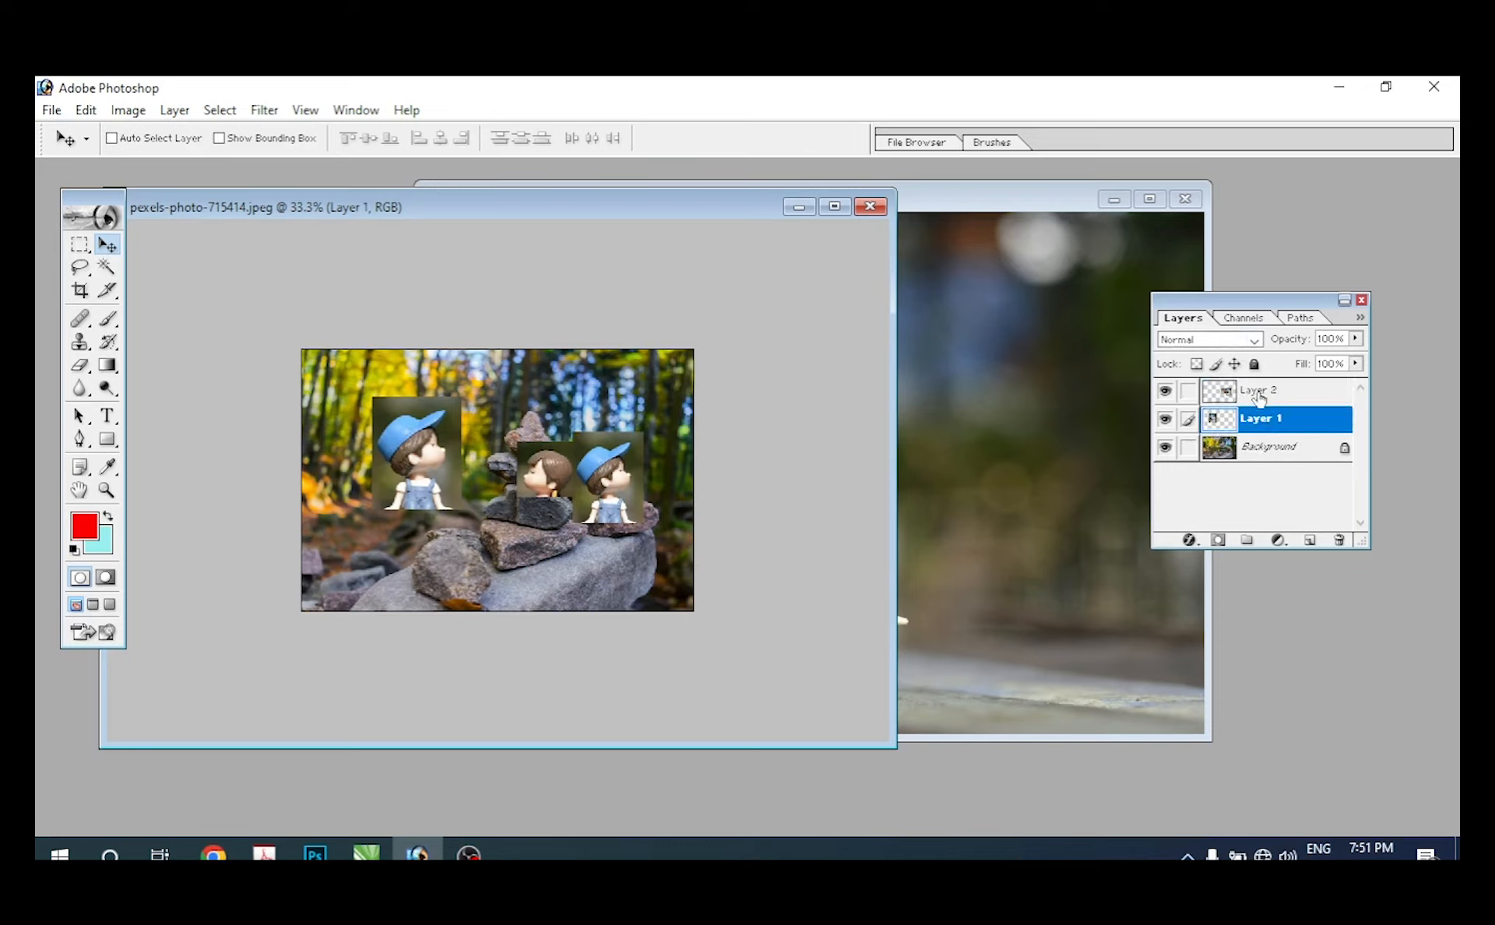
pyautogui.click(1259, 394)
pyautogui.click(1254, 423)
pyautogui.click(1255, 451)
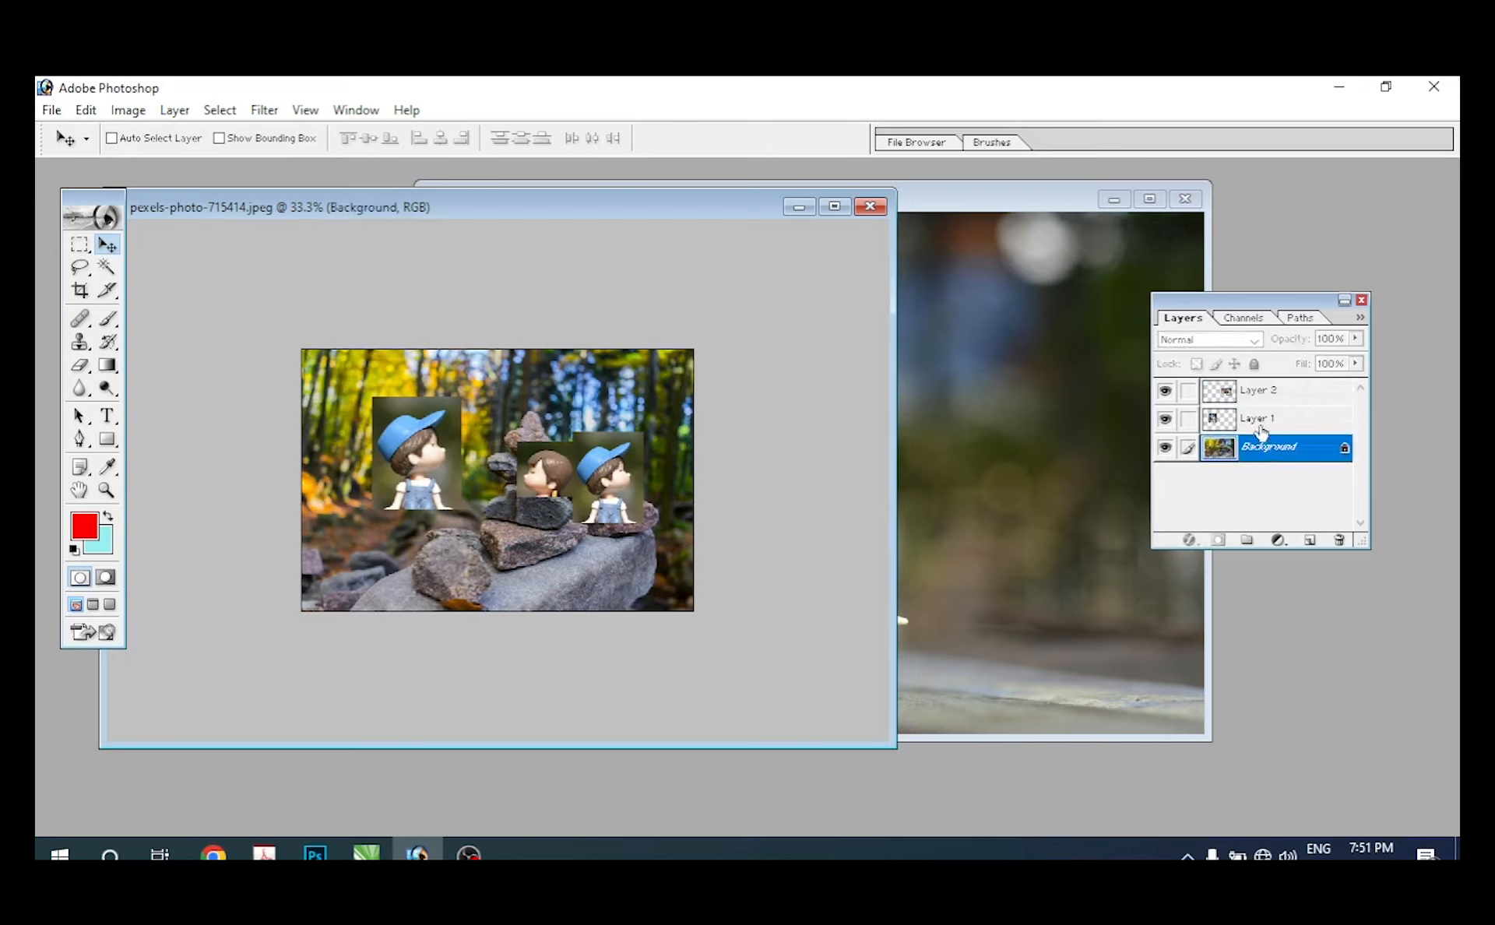
pyautogui.click(1261, 415)
pyautogui.click(1260, 396)
# Step: Move Layer 1 slightly down and left and Layer 2 slightly left in the stones photo with the Move tool
pyautogui.click(1255, 422)
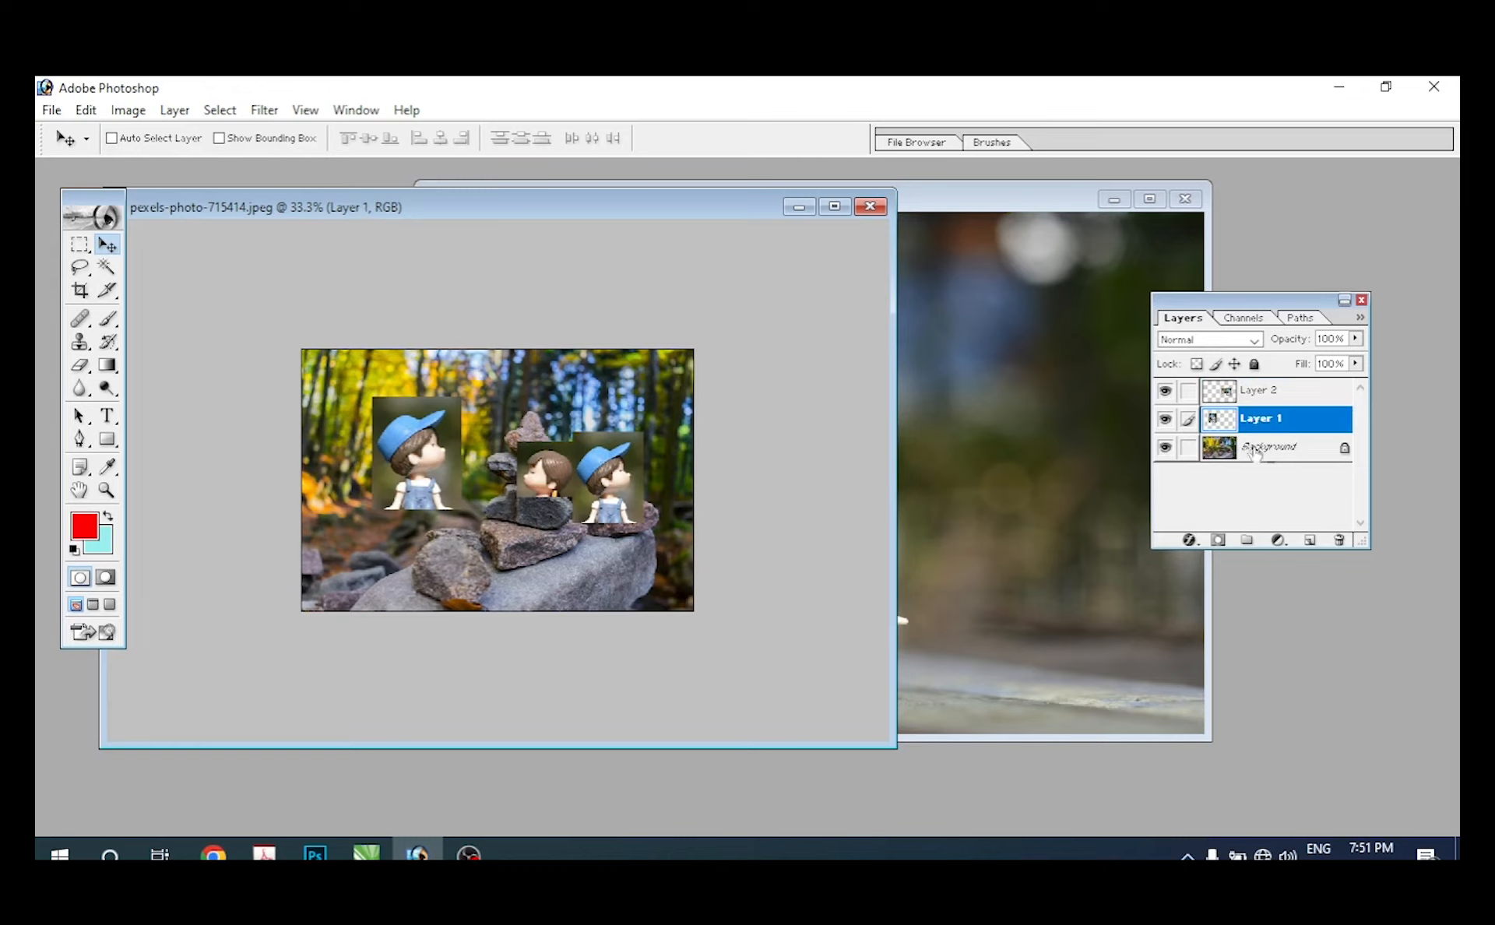
pyautogui.moveTo(418, 448); pyautogui.dragTo(391, 473)
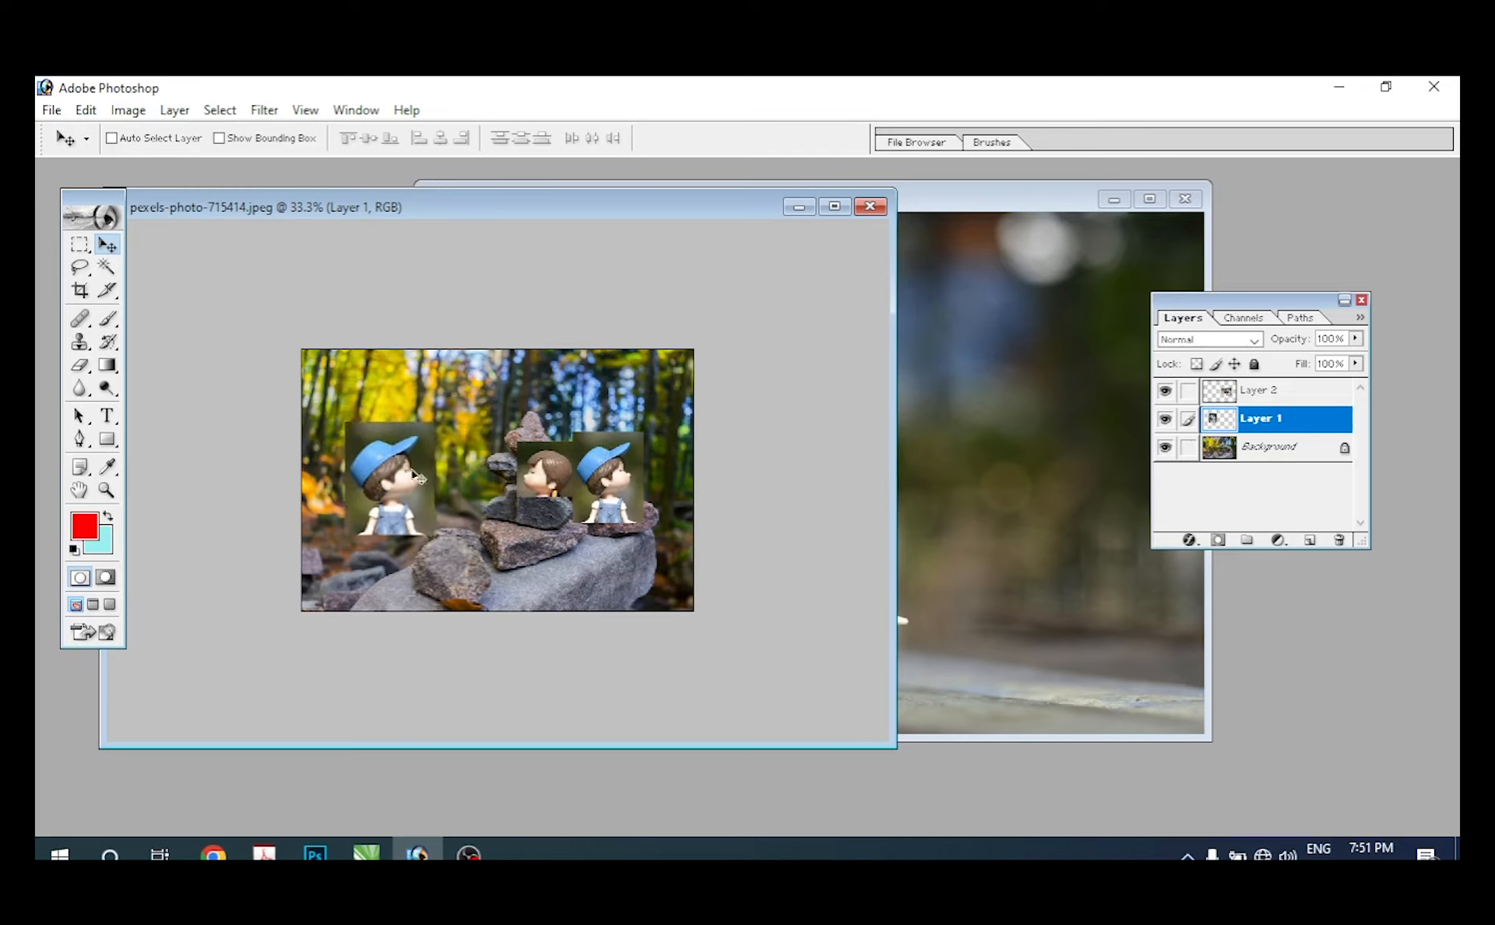
pyautogui.click(1255, 397)
pyautogui.moveTo(382, 477)
pyautogui.mouseDown()
pyautogui.moveTo(389, 491)
pyautogui.moveTo(386, 464)
pyautogui.moveTo(399, 473)
pyautogui.mouseUp()
pyautogui.moveTo(576, 483); pyautogui.dragTo(563, 477)
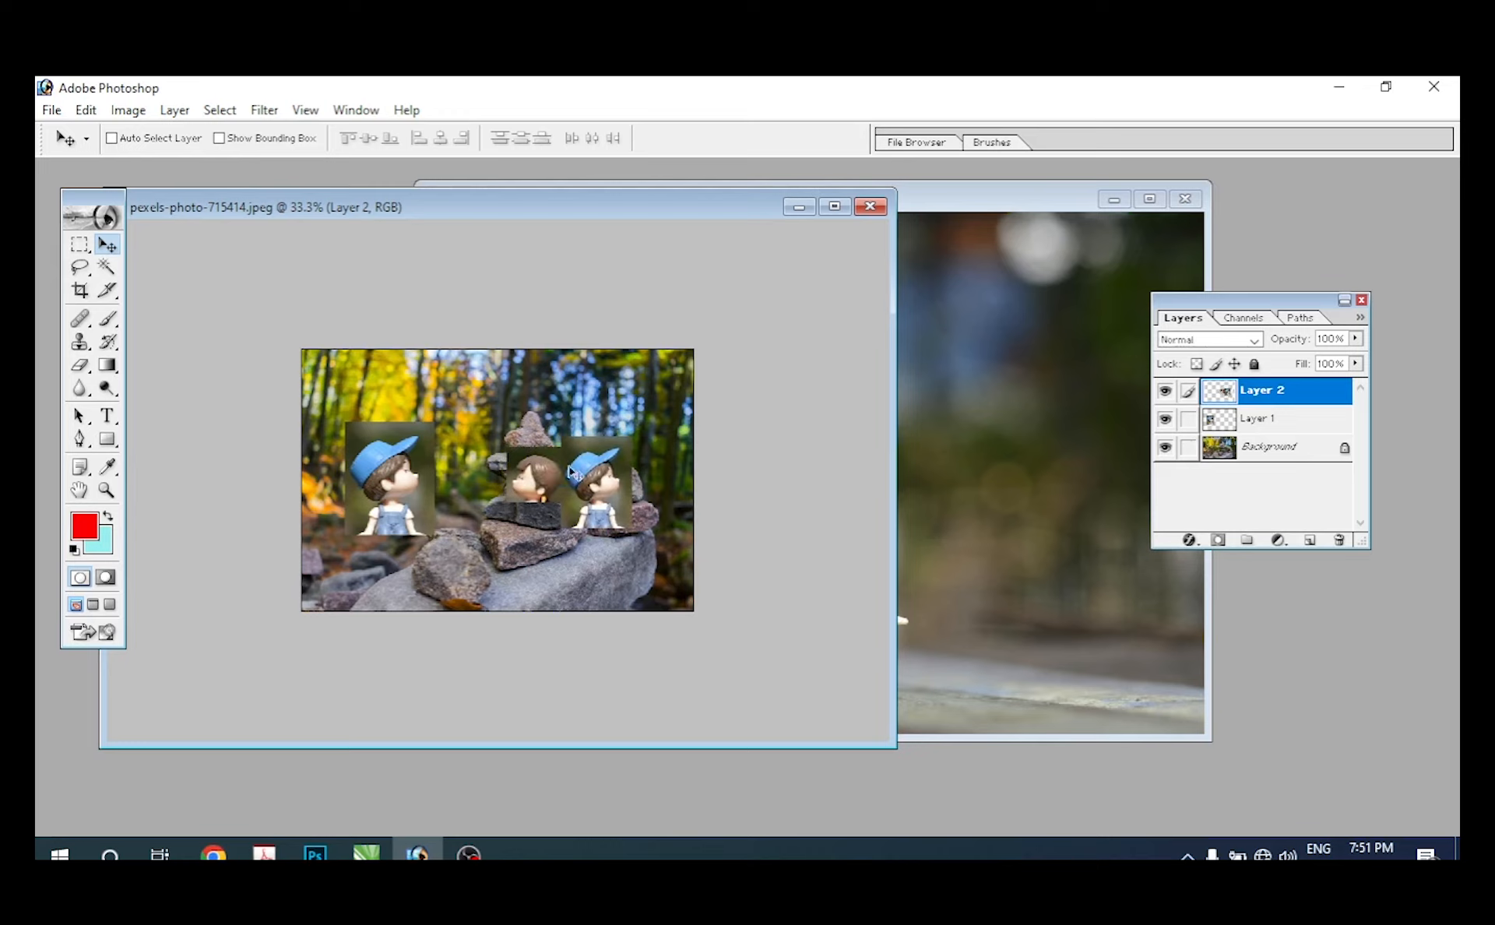
pyautogui.click(1269, 422)
pyautogui.click(1263, 396)
pyautogui.click(1255, 422)
pyautogui.click(1251, 450)
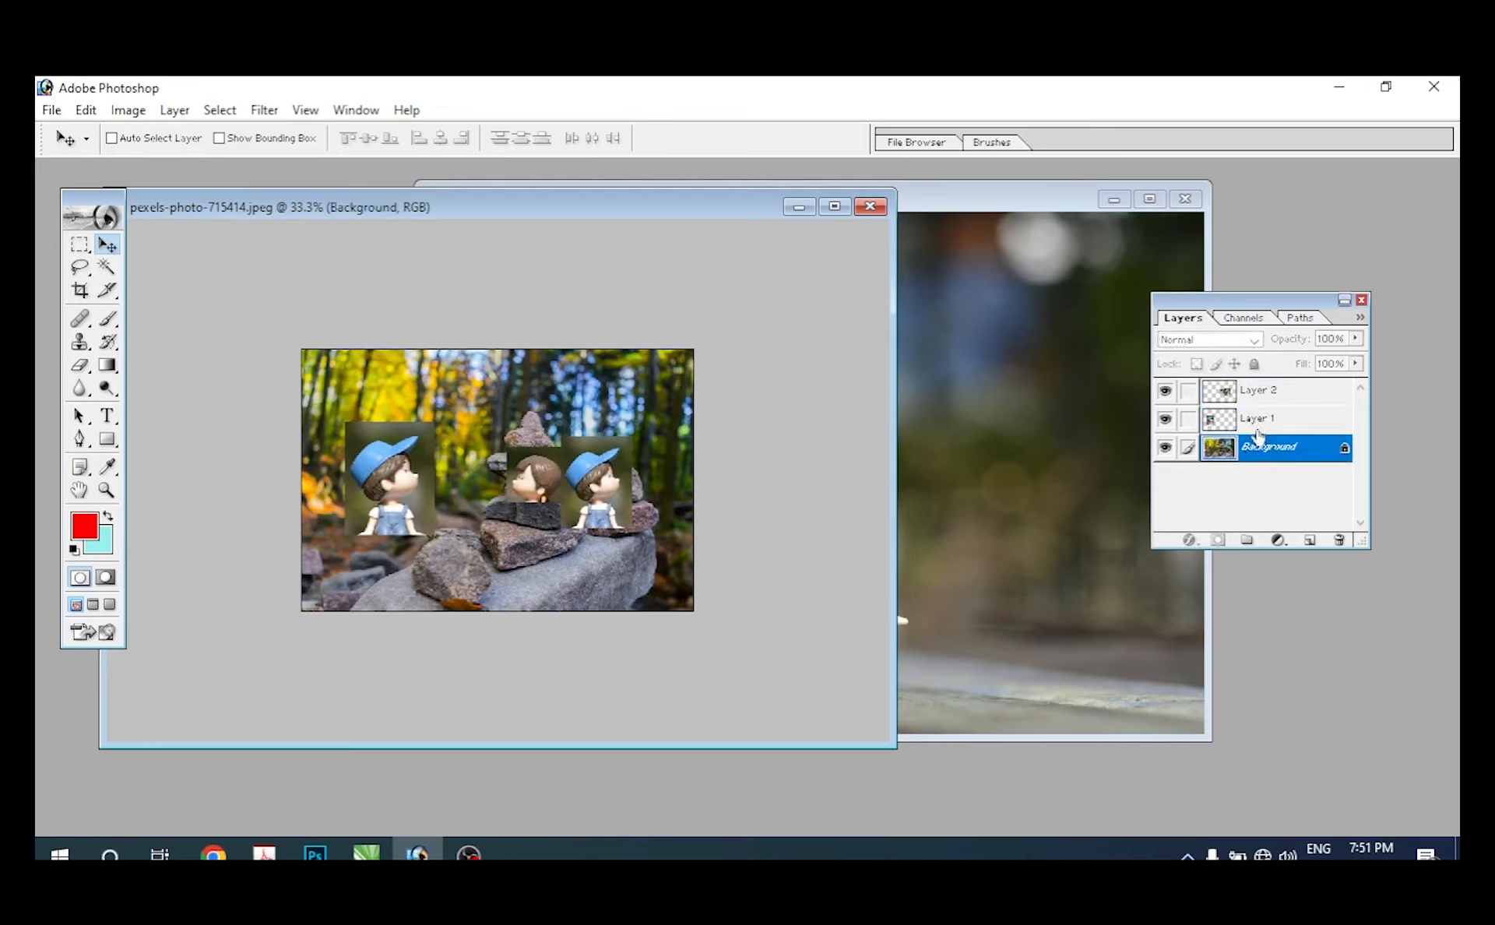
pyautogui.click(1257, 422)
pyautogui.click(1256, 395)
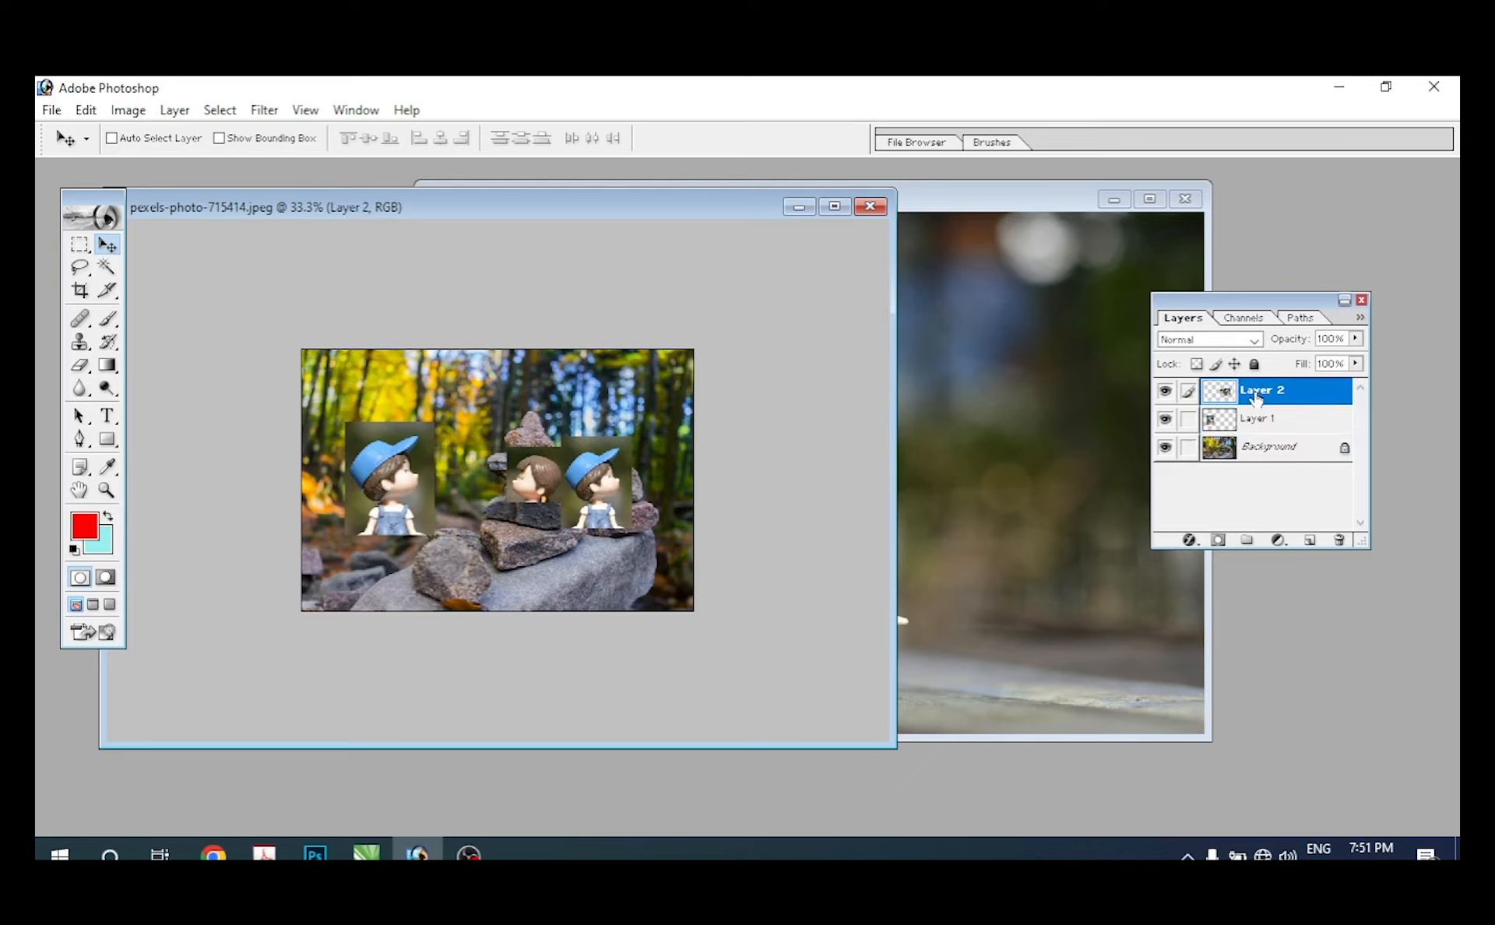
# Step: Subtract the boy's body from the figurines photo's selection with the Rectangular Marquee, keeping only the two heads selected
pyautogui.click(956, 207)
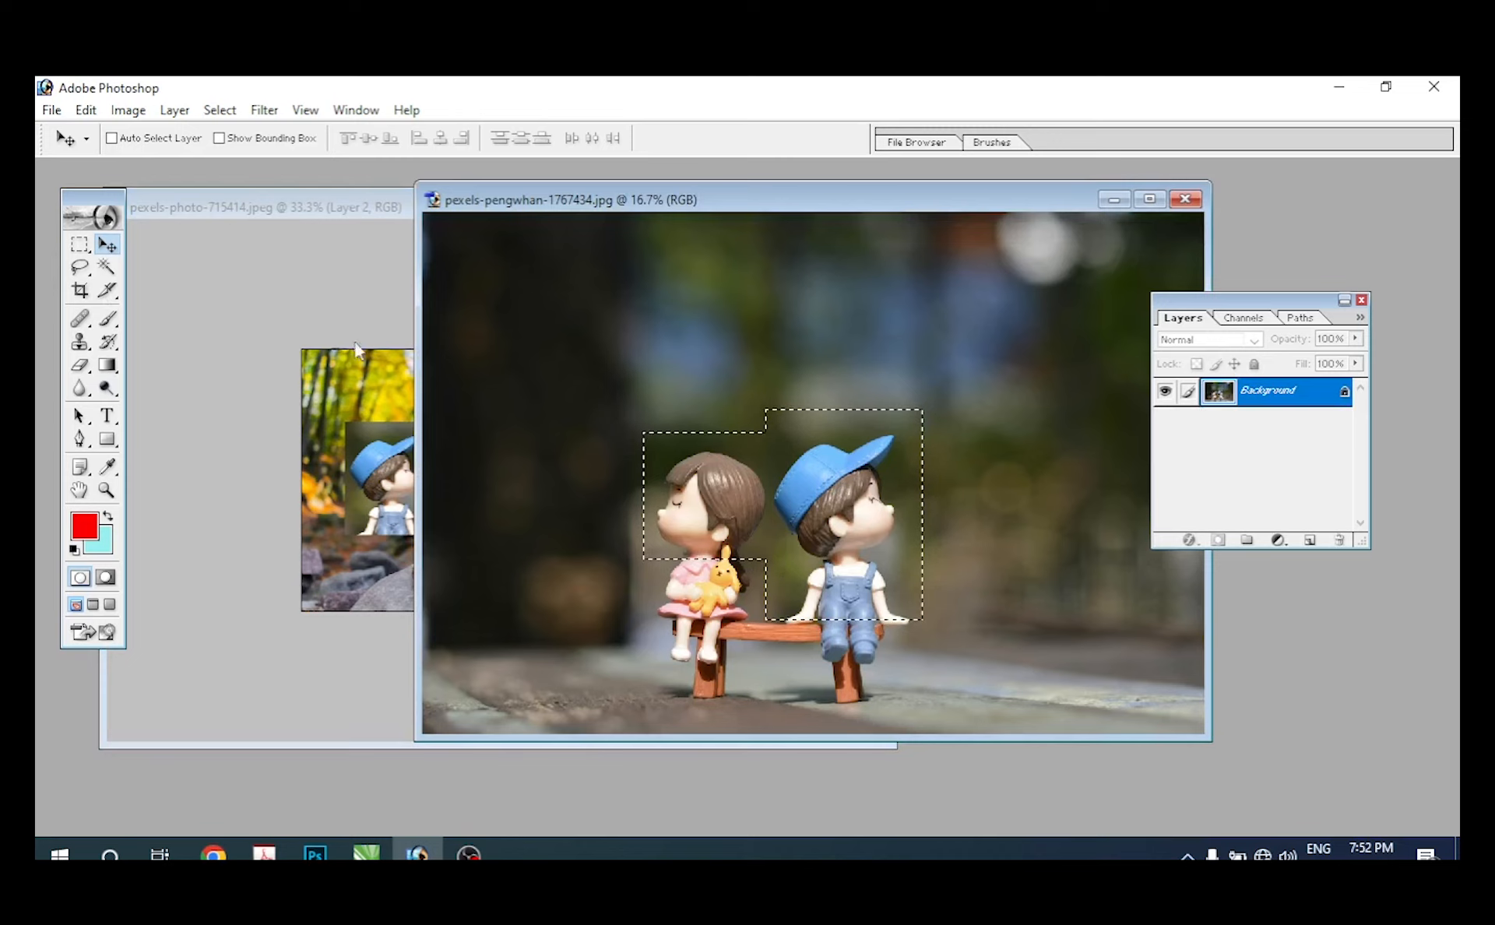
pyautogui.click(80, 246)
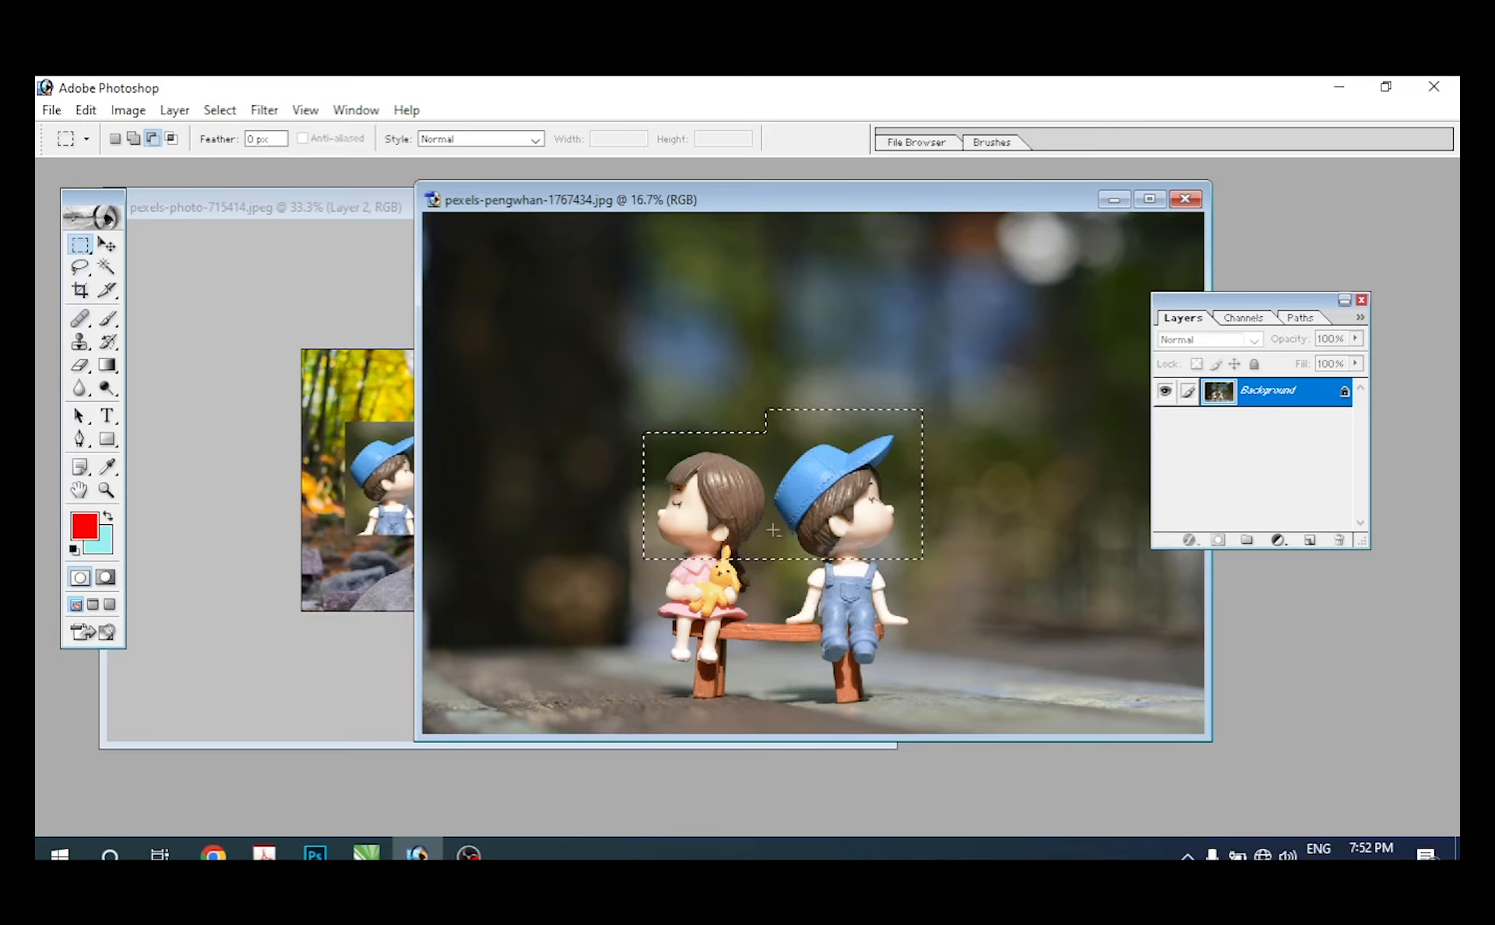
# Step: Copy the selection of the two heads into the stones photo as a new layer with the Move tool
pyautogui.click(107, 247)
pyautogui.moveTo(779, 498); pyautogui.dragTo(347, 413)
pyautogui.moveTo(518, 420); pyautogui.dragTo(513, 530)
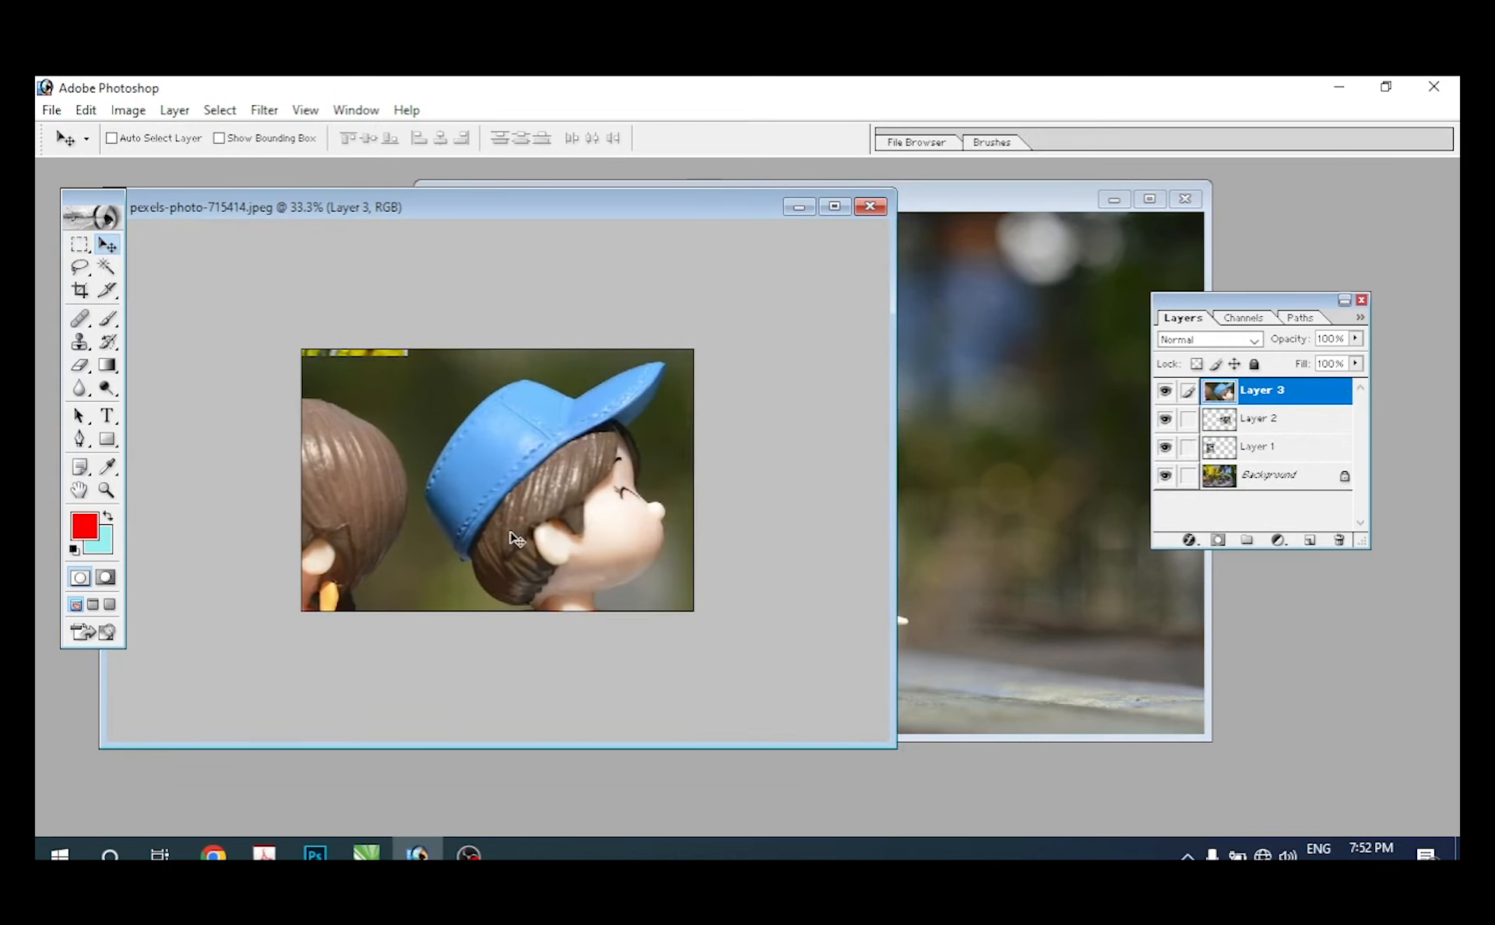
# Step: Scale the two-heads layer down with Free Transform and position it over the lower stones
pyautogui.hotkey('ctrl', 't')
pyautogui.moveTo(717, 311); pyautogui.dragTo(502, 560)
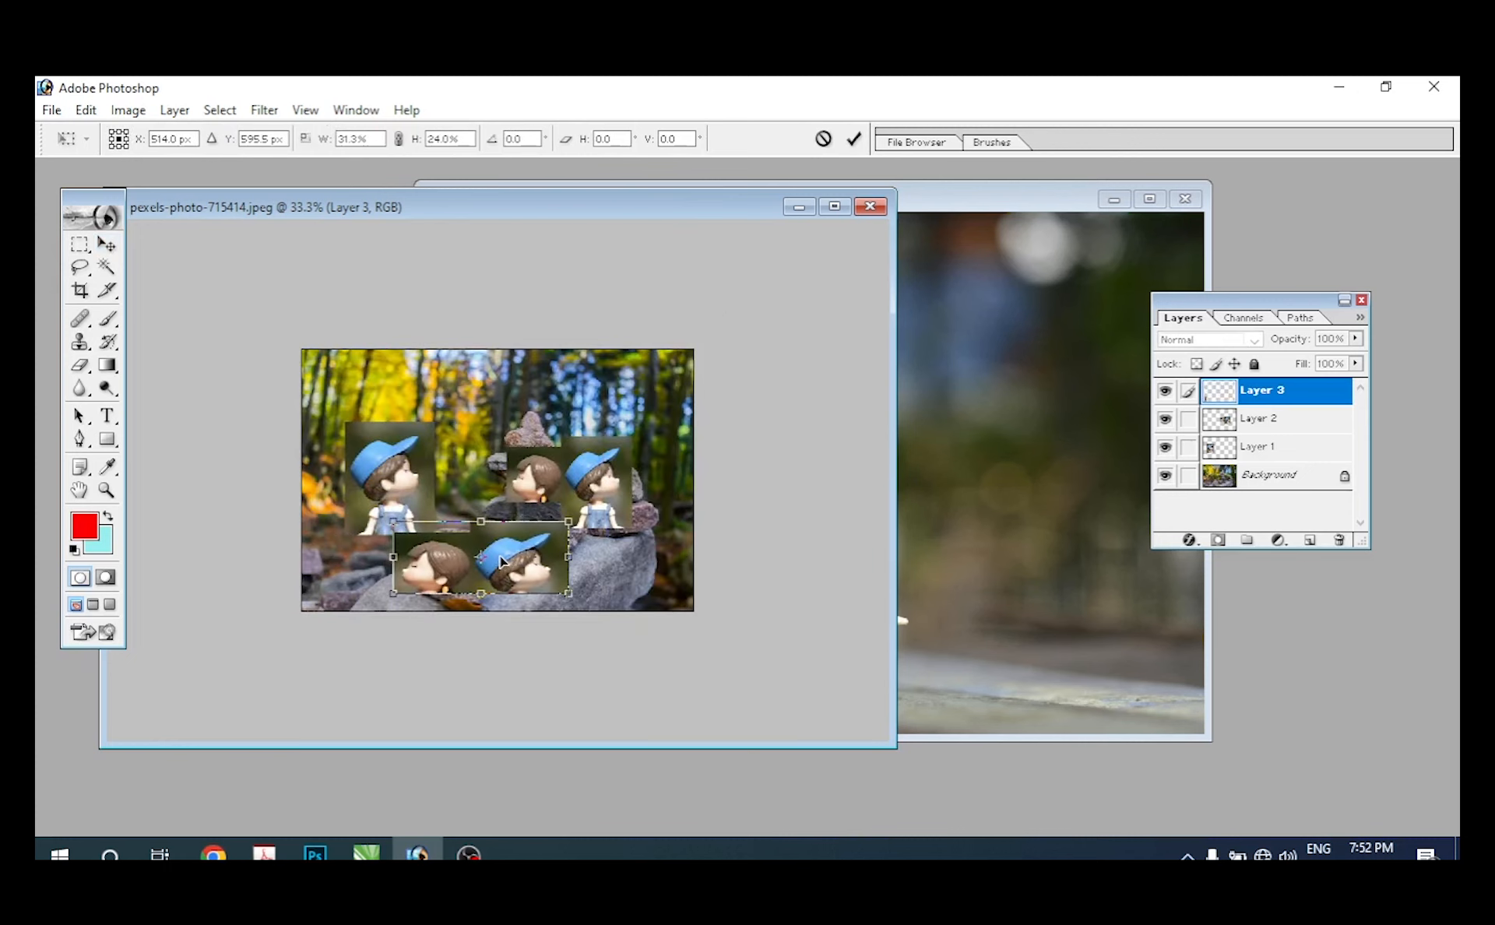
pyautogui.press('Return')
pyautogui.moveTo(560, 517); pyautogui.dragTo(569, 483)
pyautogui.moveTo(492, 558); pyautogui.dragTo(496, 583)
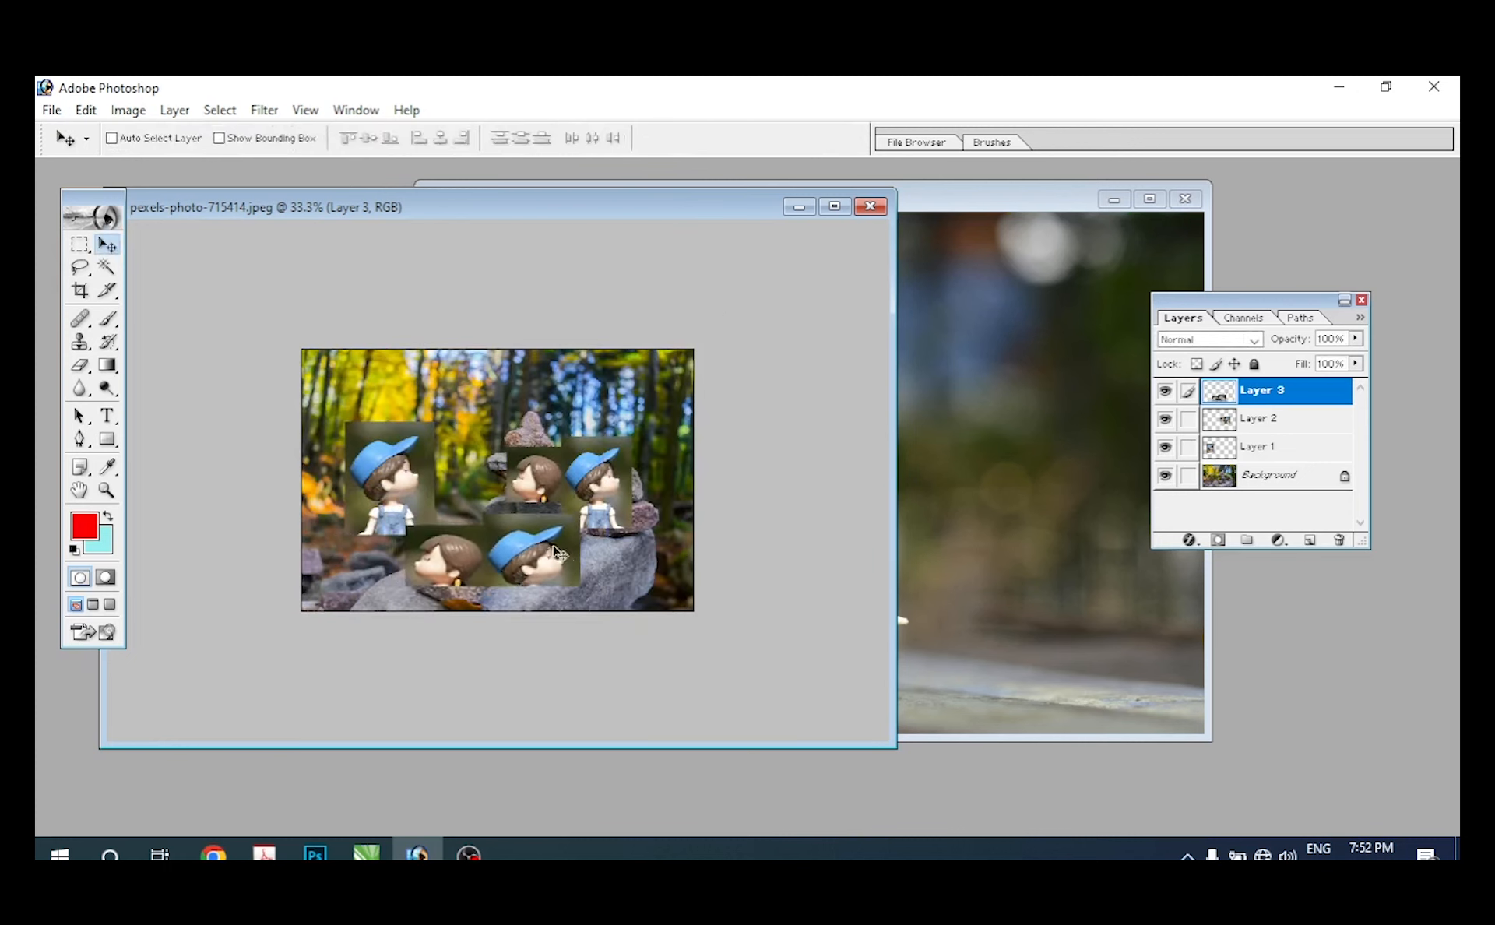
# Step: Reduce the figurines photo's selection to the girl's head with the Rectangular Marquee in Intersect with selection mode
pyautogui.click(969, 227)
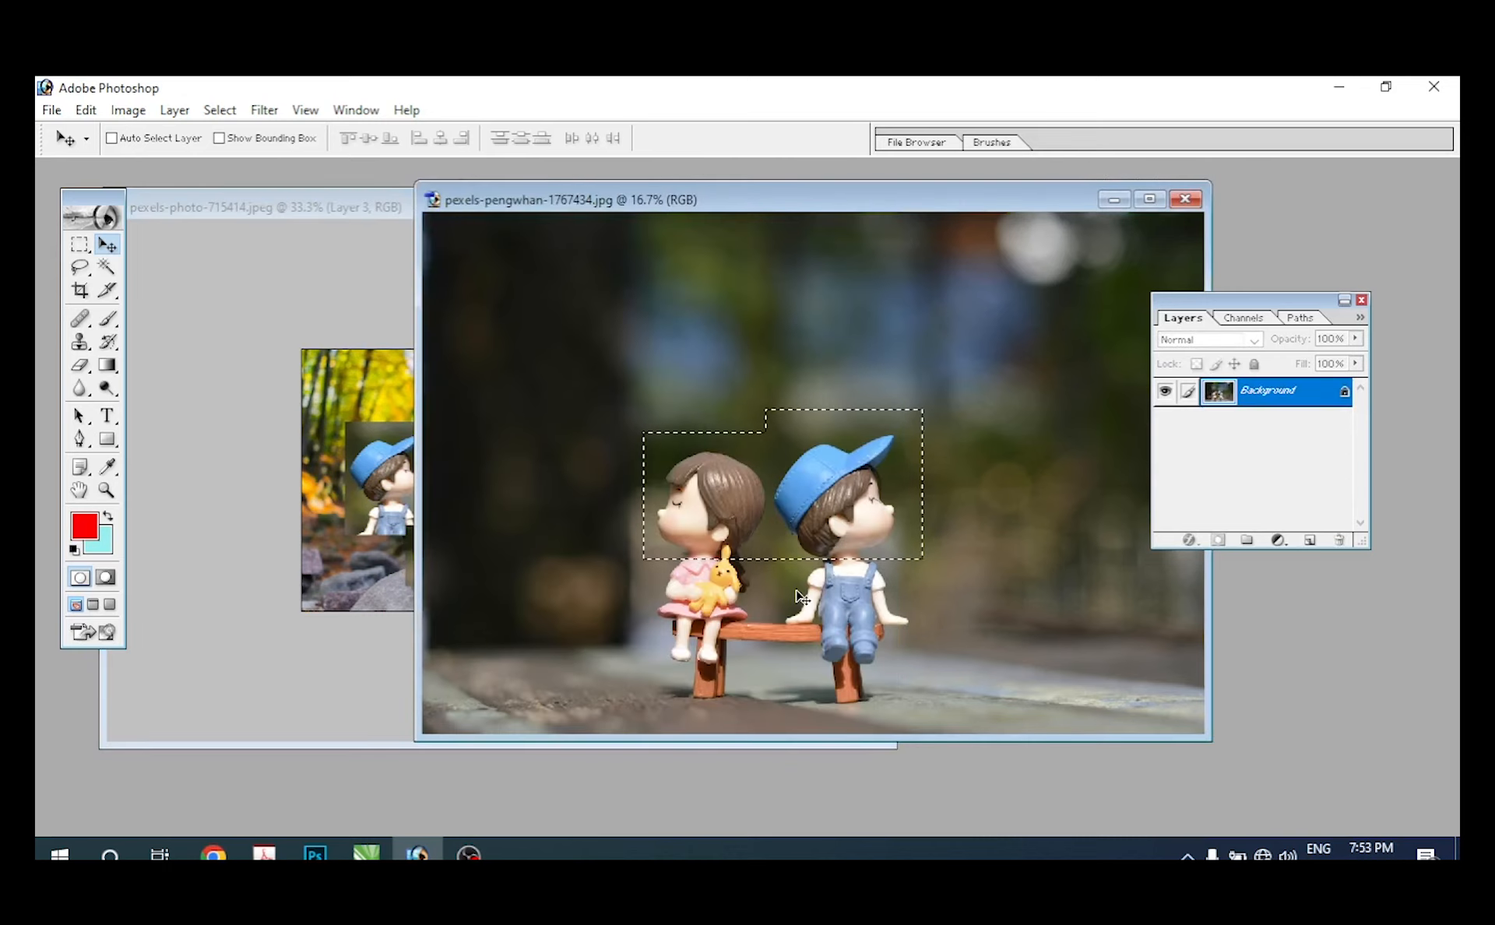
pyautogui.click(81, 248)
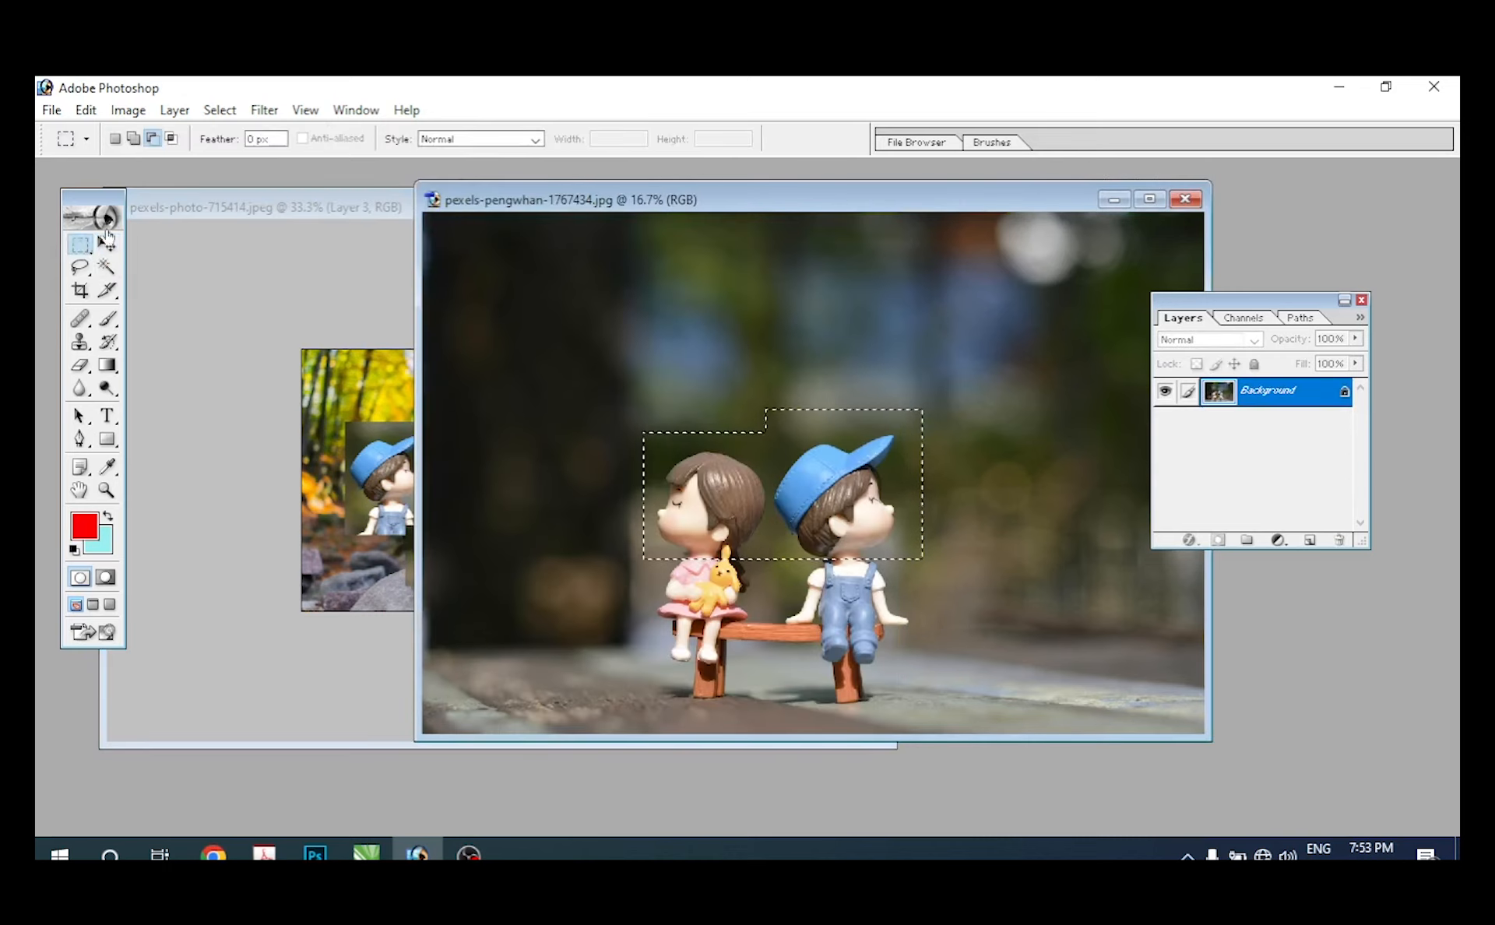
pyautogui.click(175, 142)
pyautogui.moveTo(633, 459); pyautogui.dragTo(683, 519)
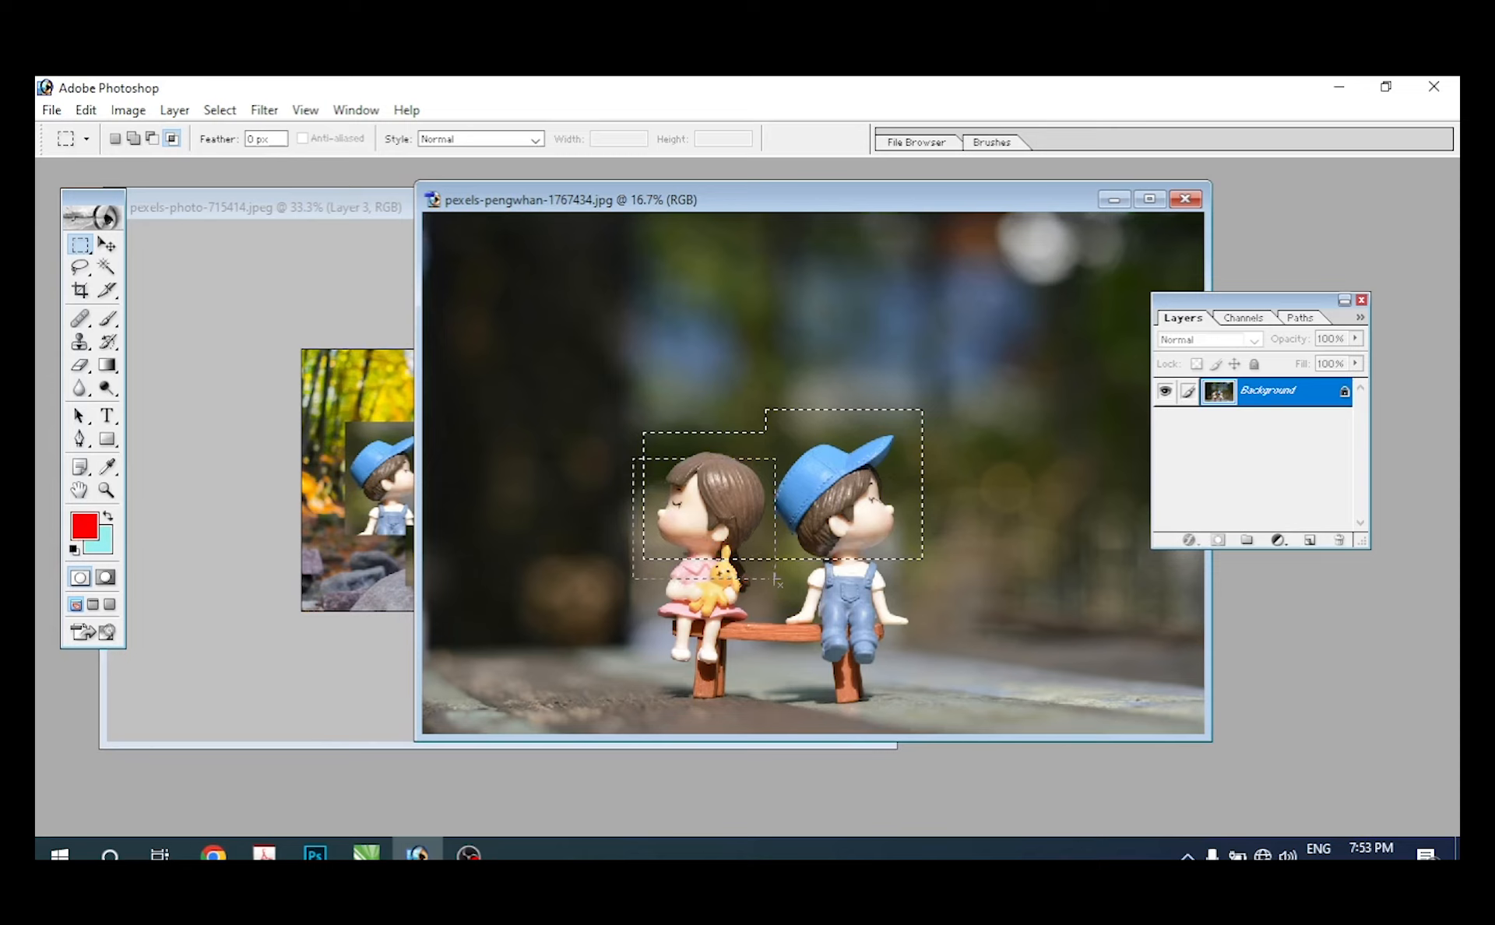
pyautogui.moveTo(771, 593); pyautogui.dragTo(769, 593)
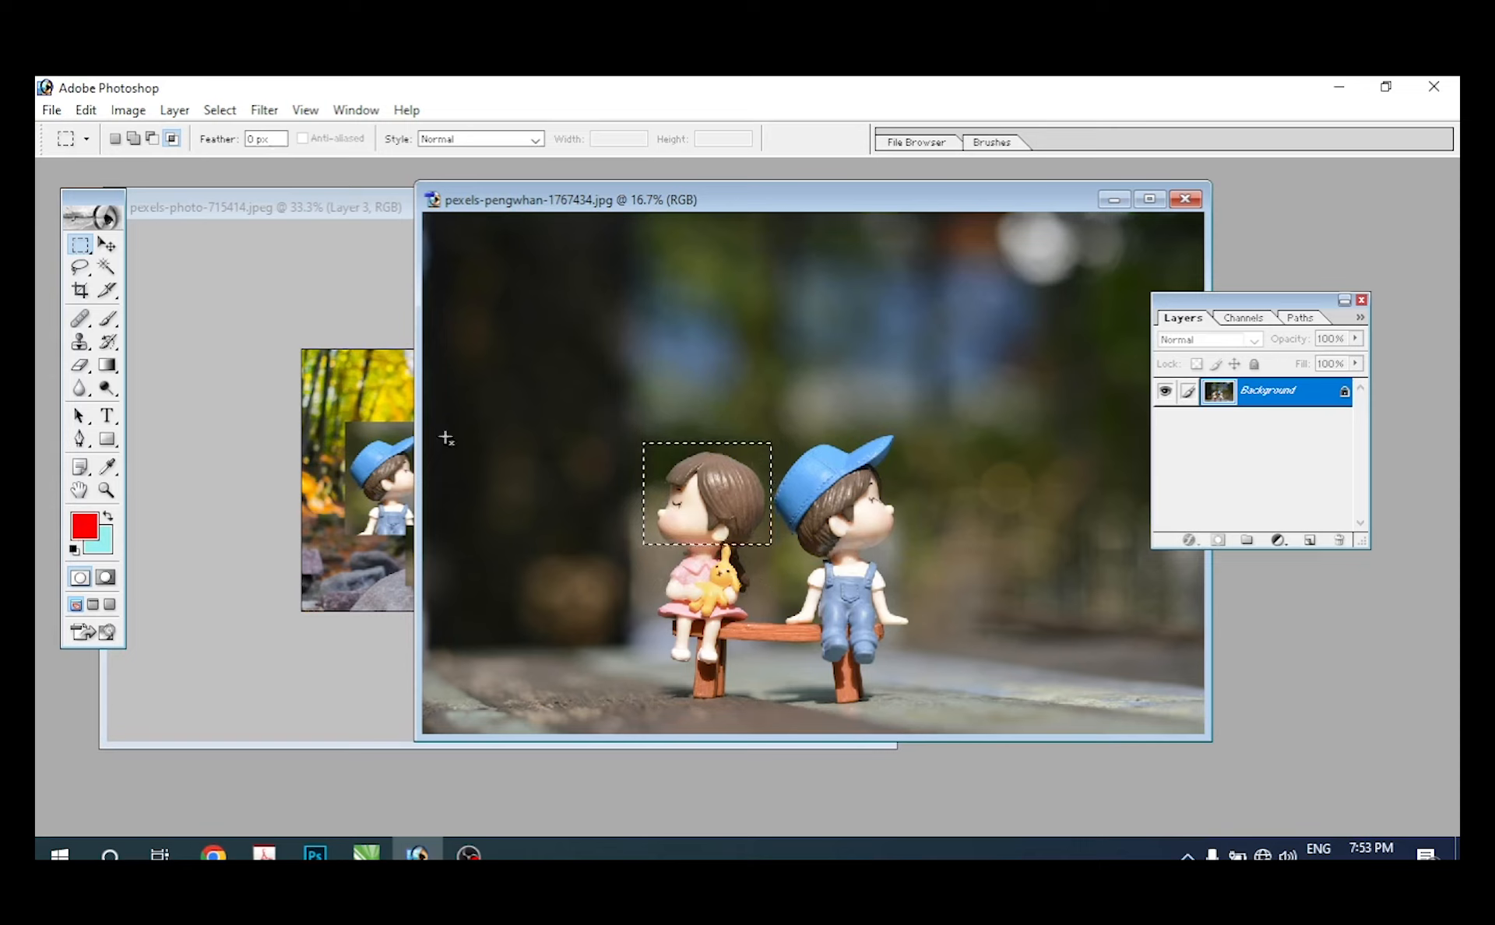
# Step: Copy the selected girl's head into the stones photo as a new layer with the Move tool
pyautogui.click(107, 244)
pyautogui.moveTo(731, 525); pyautogui.dragTo(532, 528)
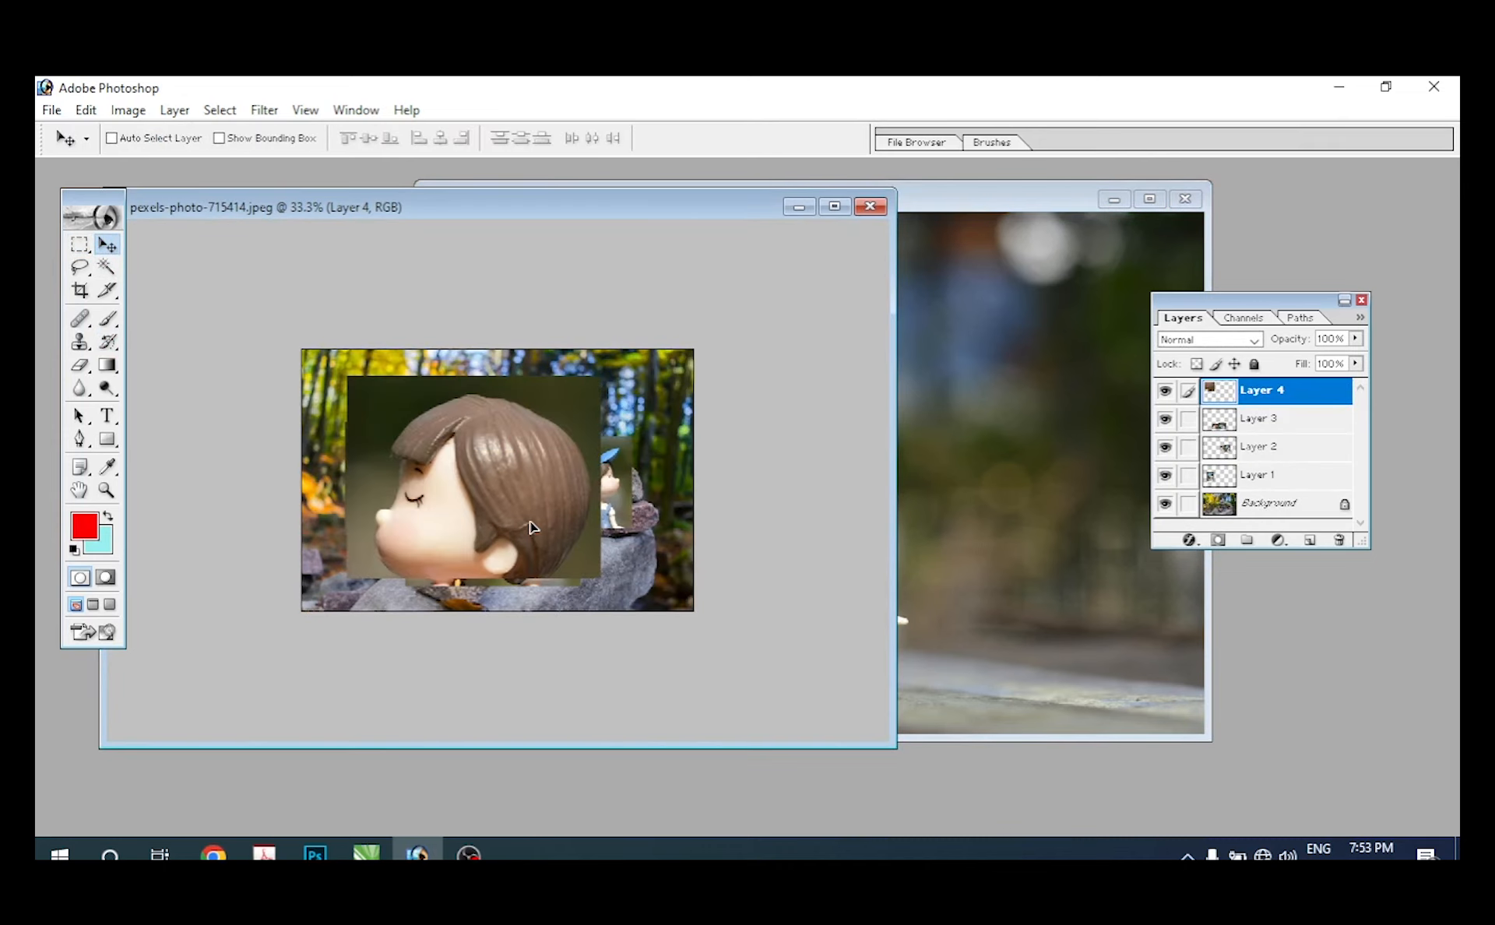
# Step: Deselect the girl's head, select the girl's head and body with the Rectangular Marquee, and set the tool to new-selection mode
pyautogui.click(964, 221)
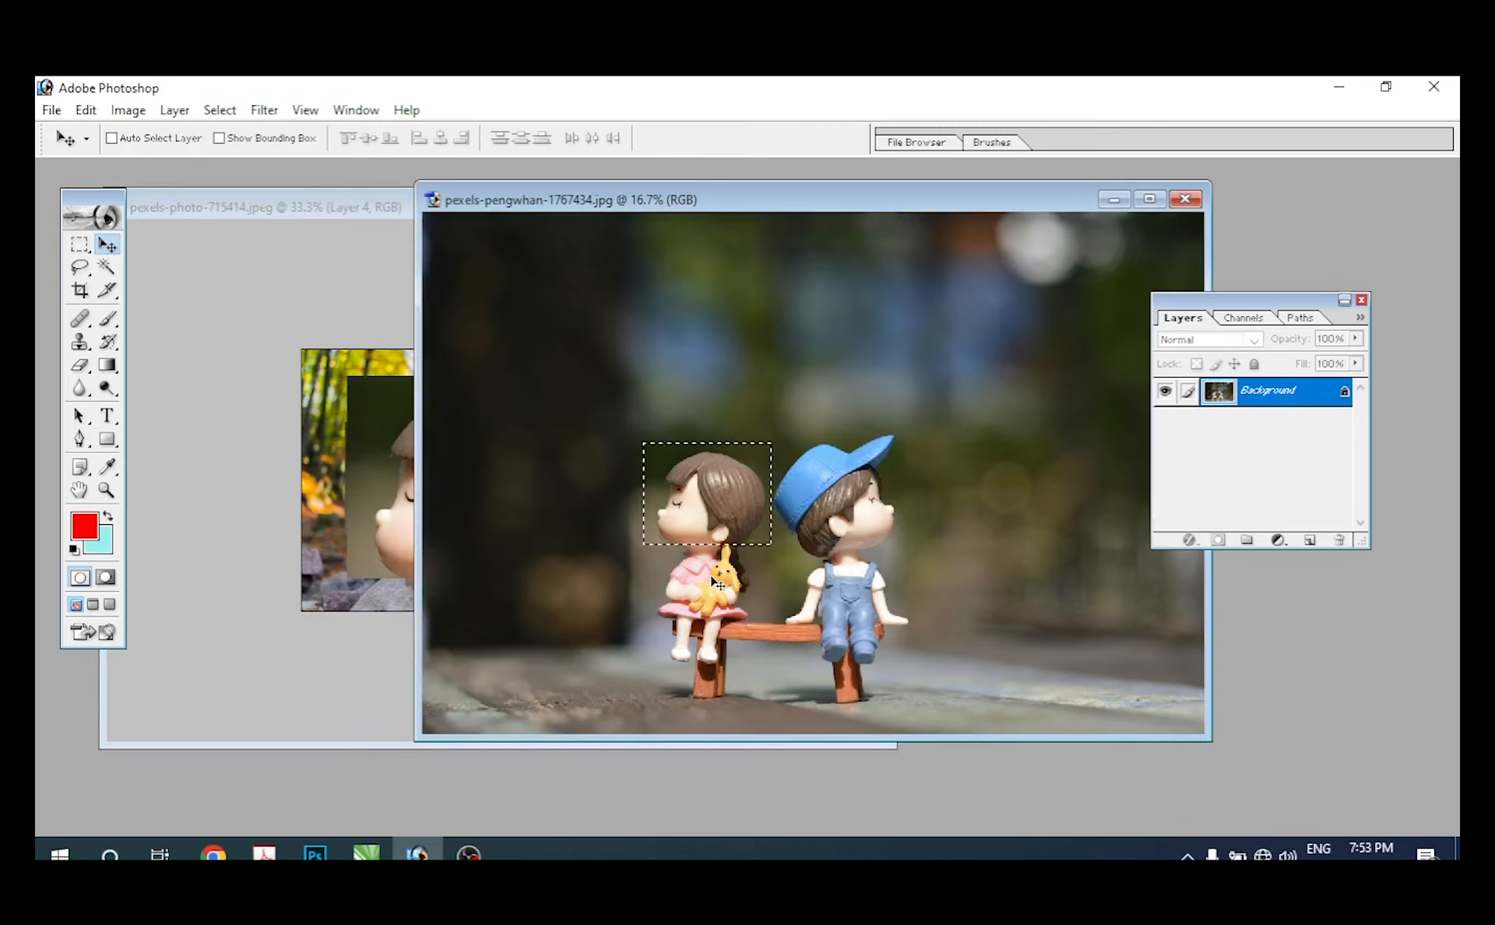
pyautogui.hotkey('ctrl', 'd')
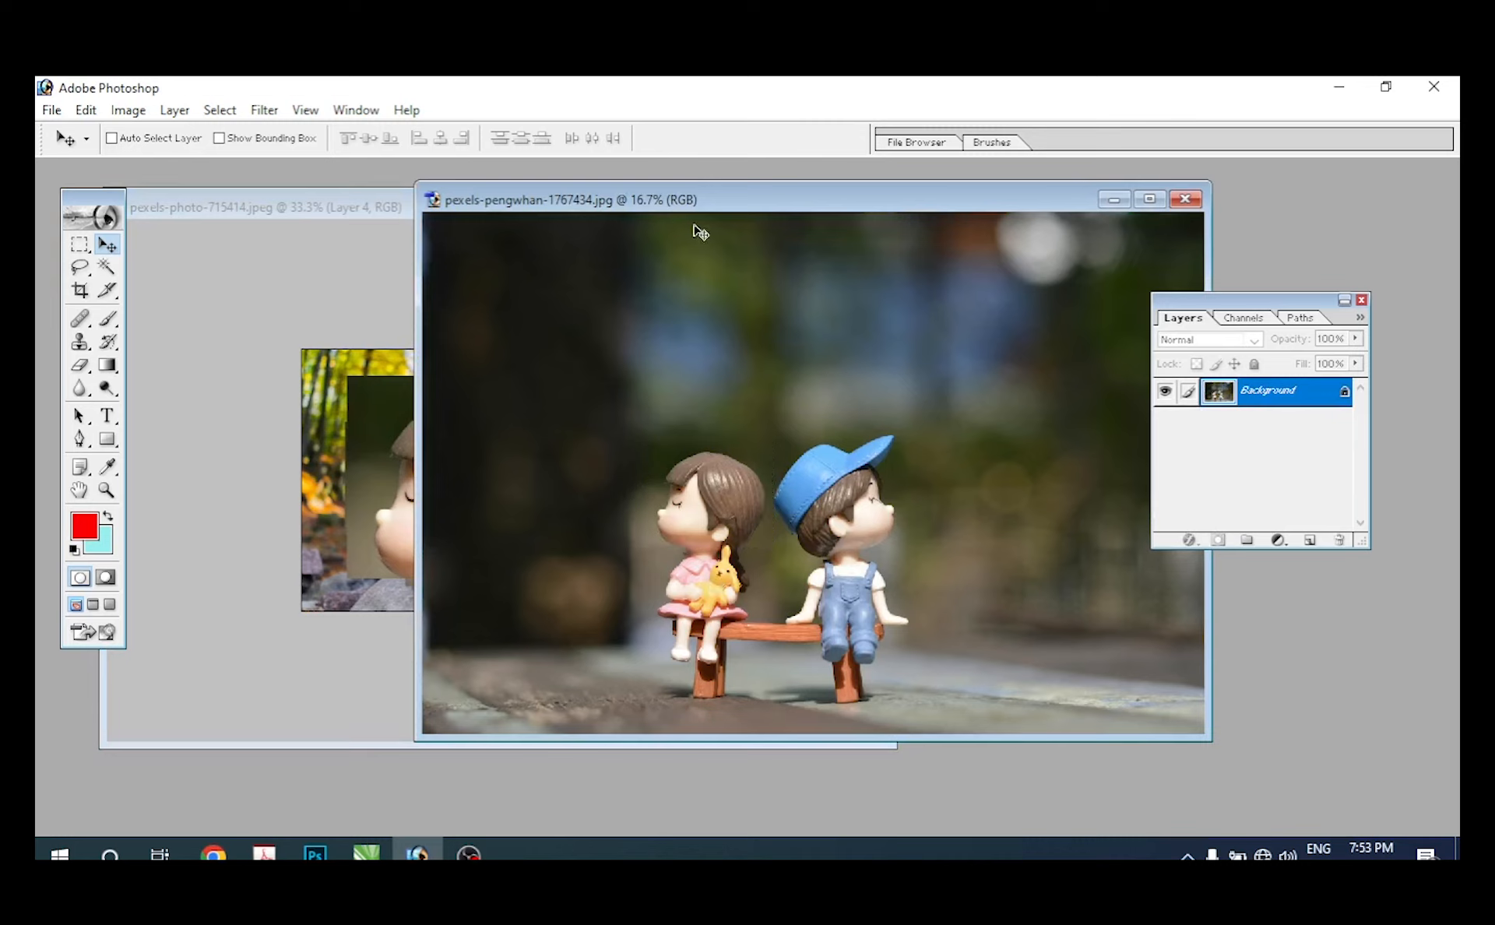
pyautogui.click(79, 246)
pyautogui.moveTo(642, 446); pyautogui.dragTo(760, 605)
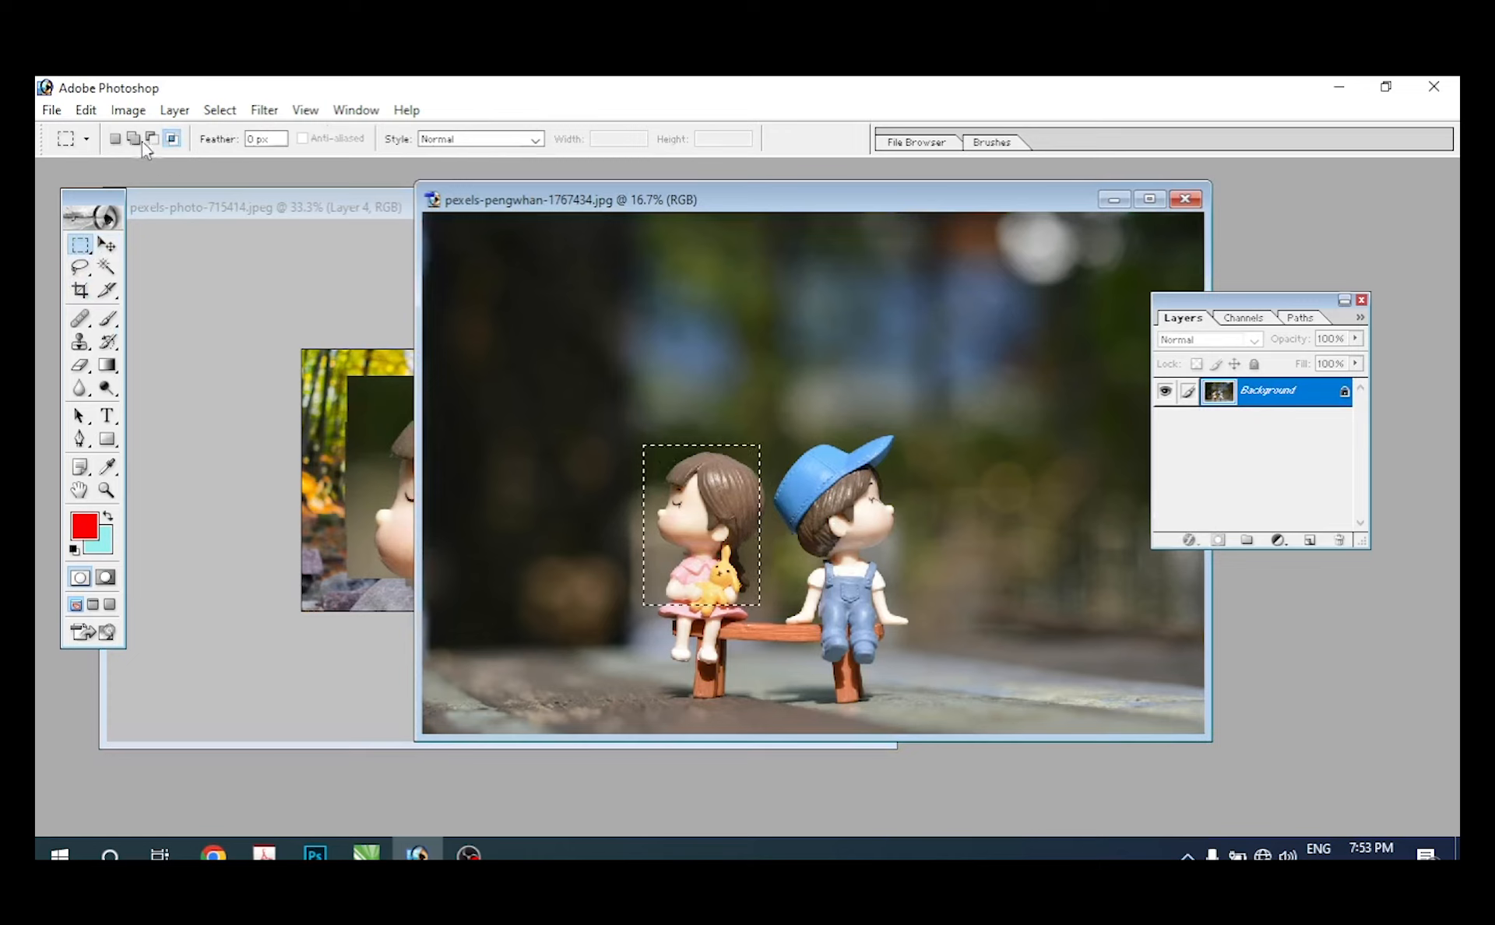
pyautogui.click(114, 140)
# Step: Minimize both photo windows and restore them
pyautogui.click(1113, 200)
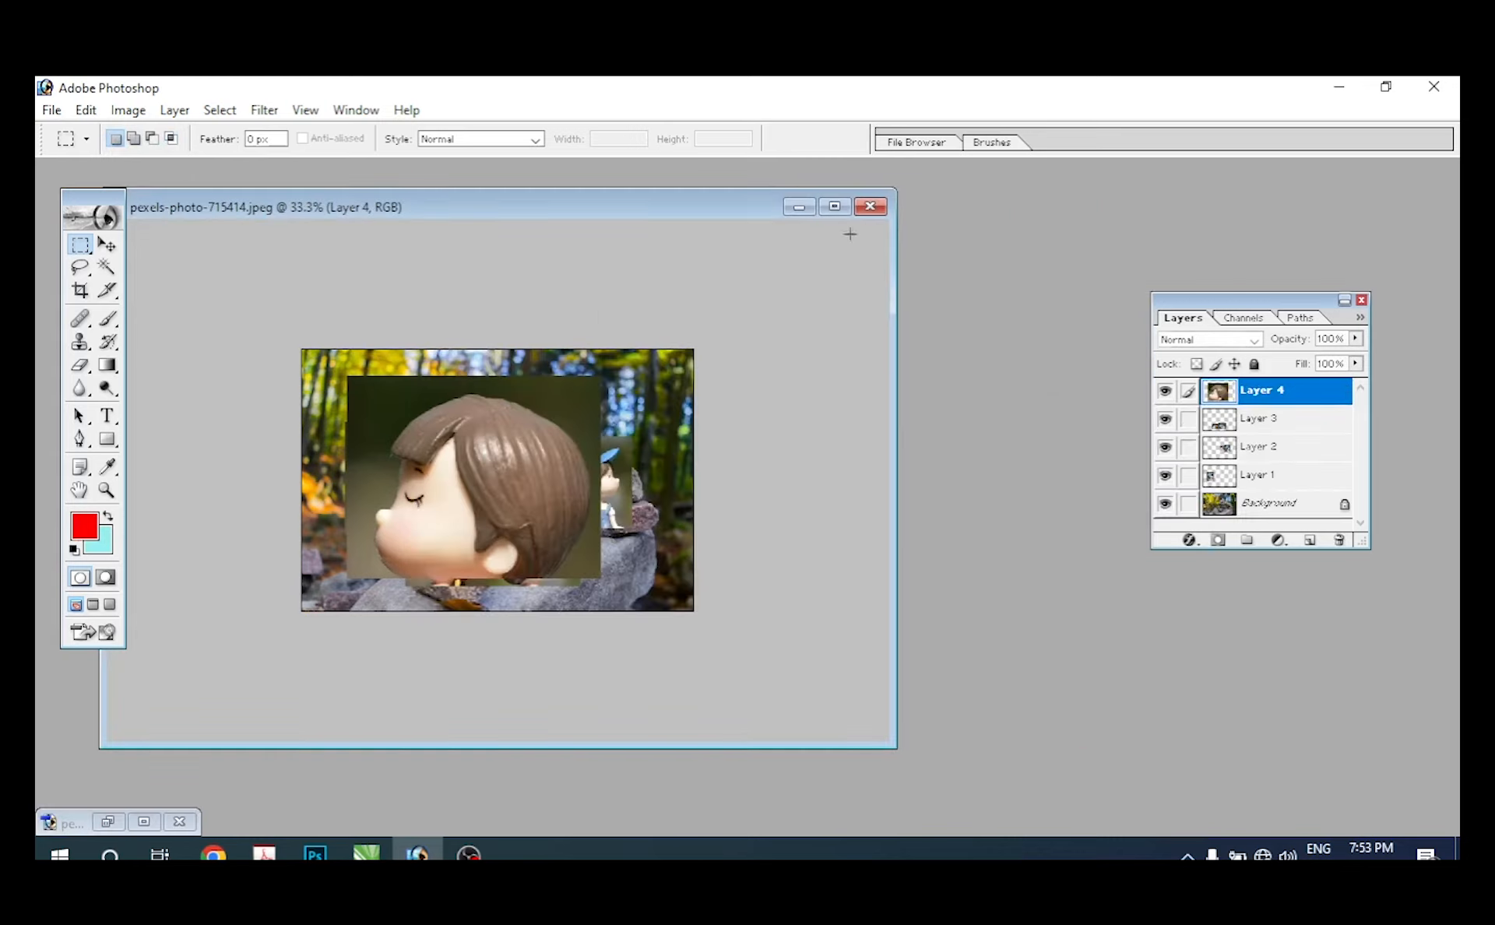
pyautogui.click(800, 208)
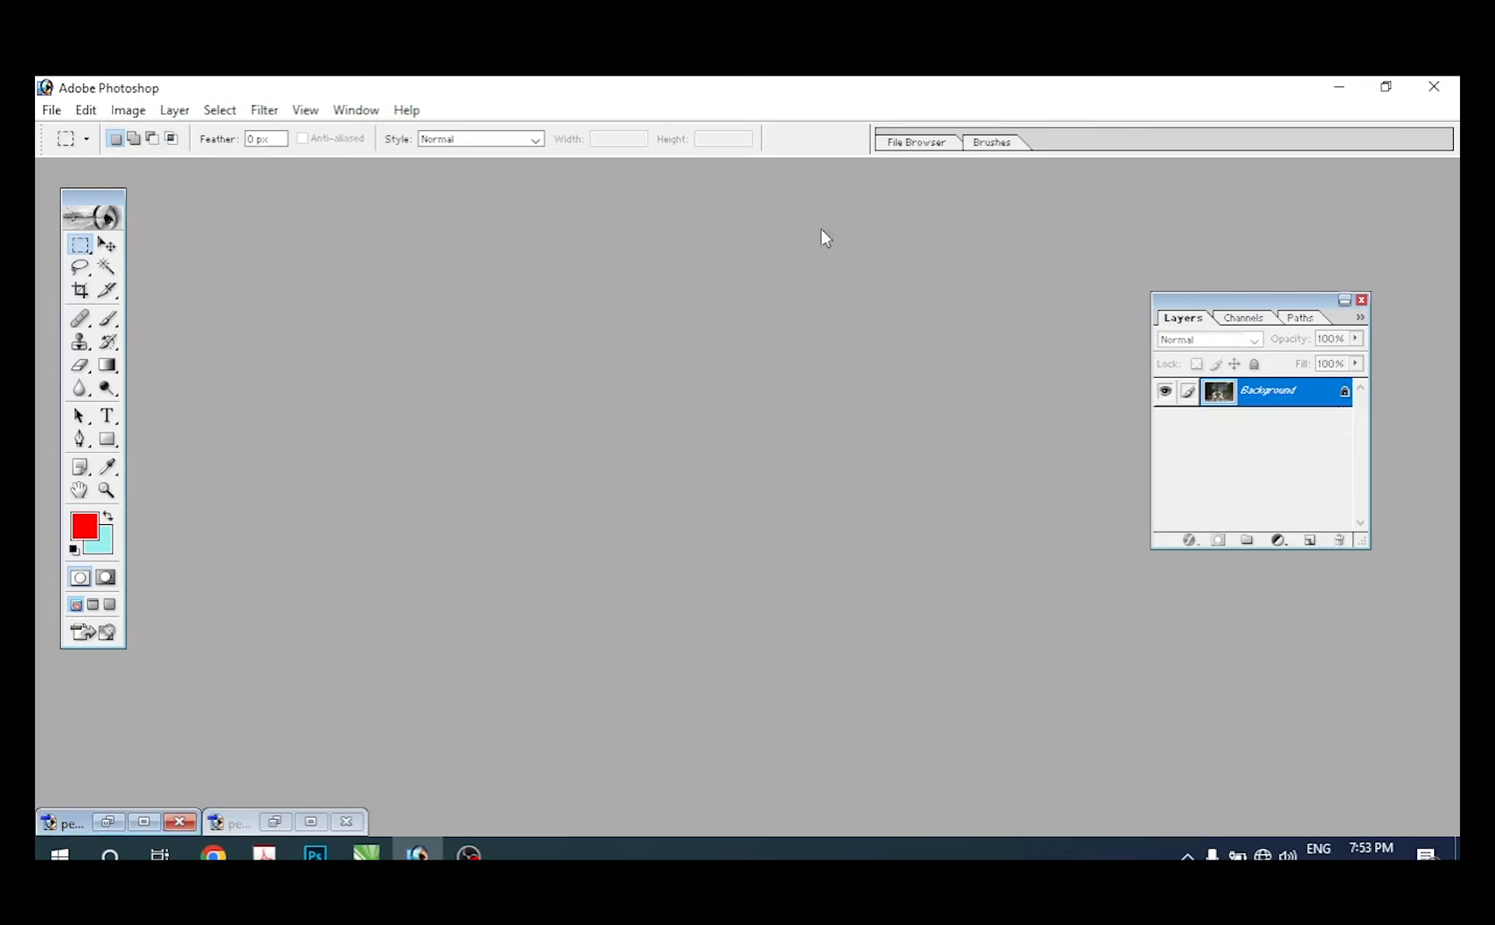
pyautogui.click(108, 822)
pyautogui.click(274, 822)
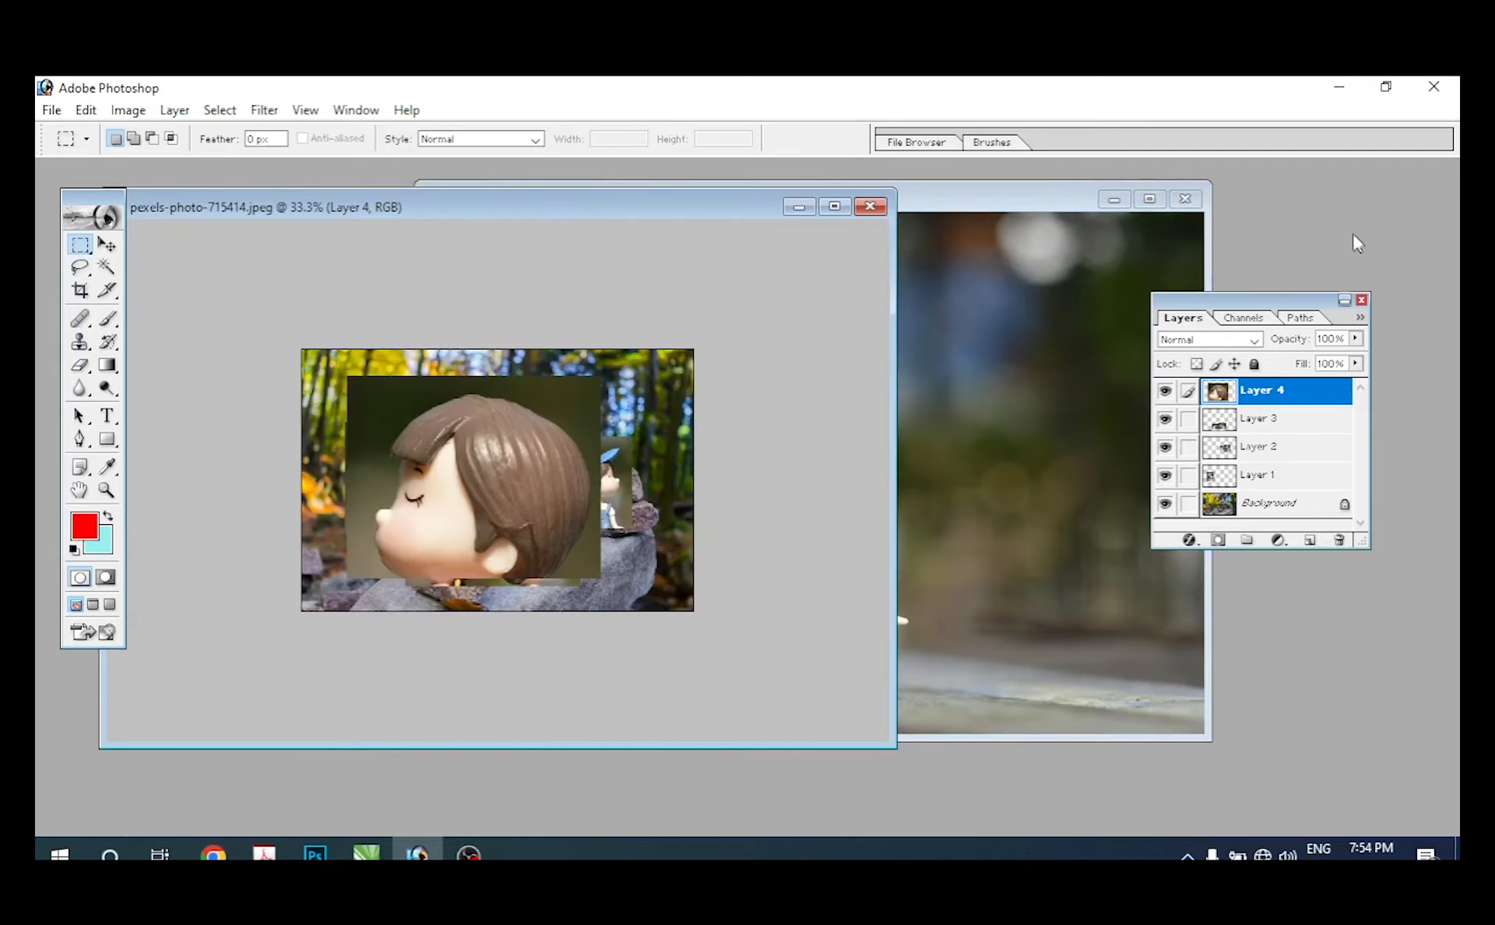
# Step: Open the Photoshop Tutorial image from the Photoshop Background folder and maximize its window
pyautogui.hotkey('ctrl', 'o')
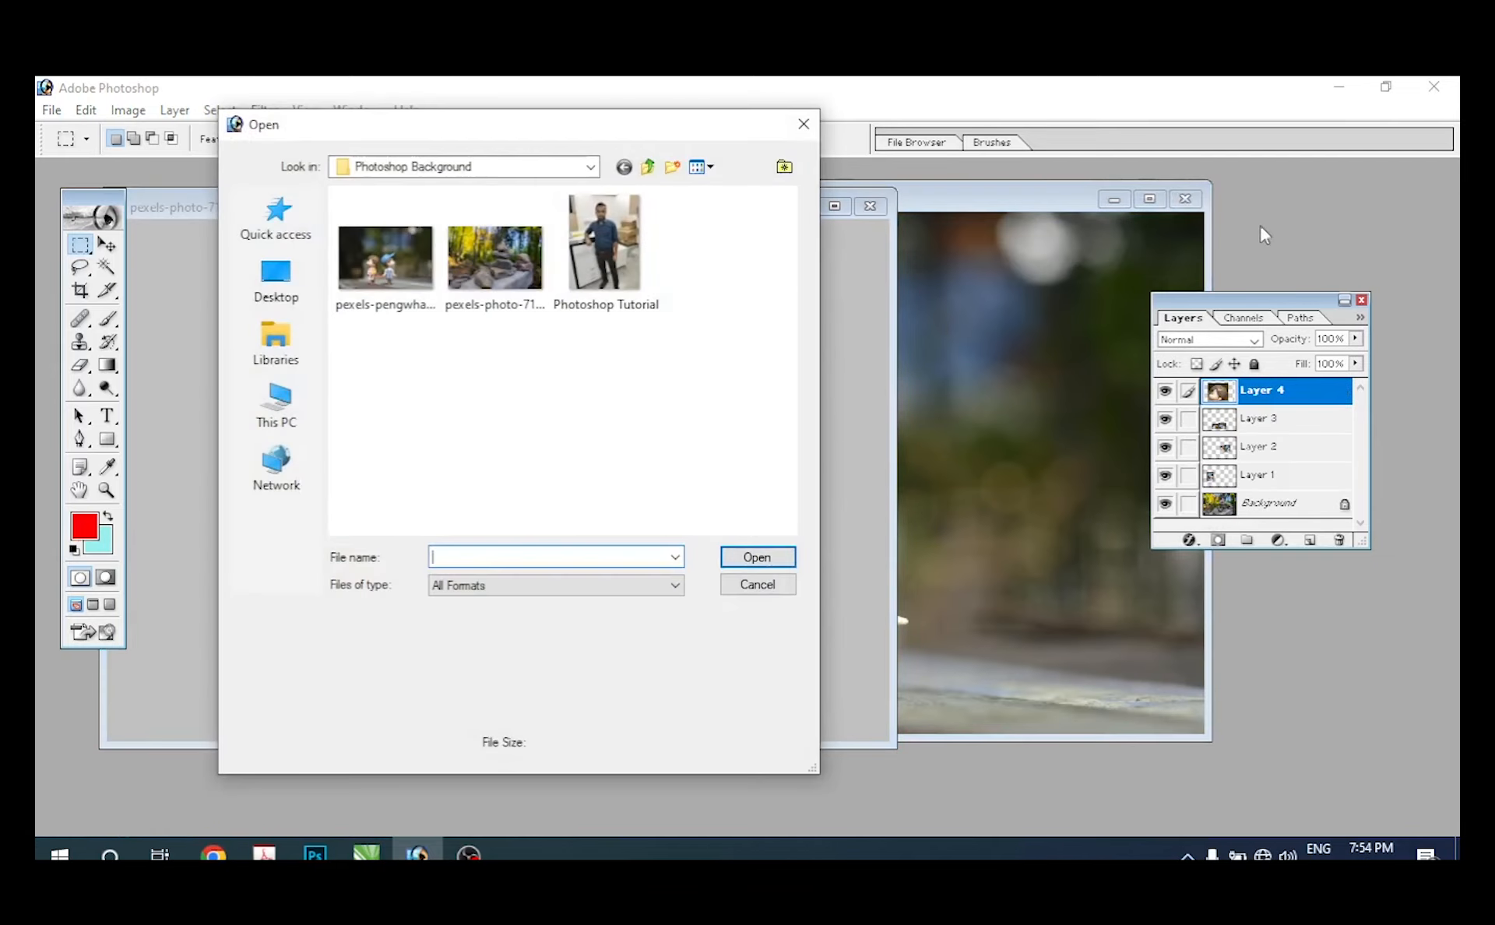
pyautogui.click(654, 249)
pyautogui.click(764, 559)
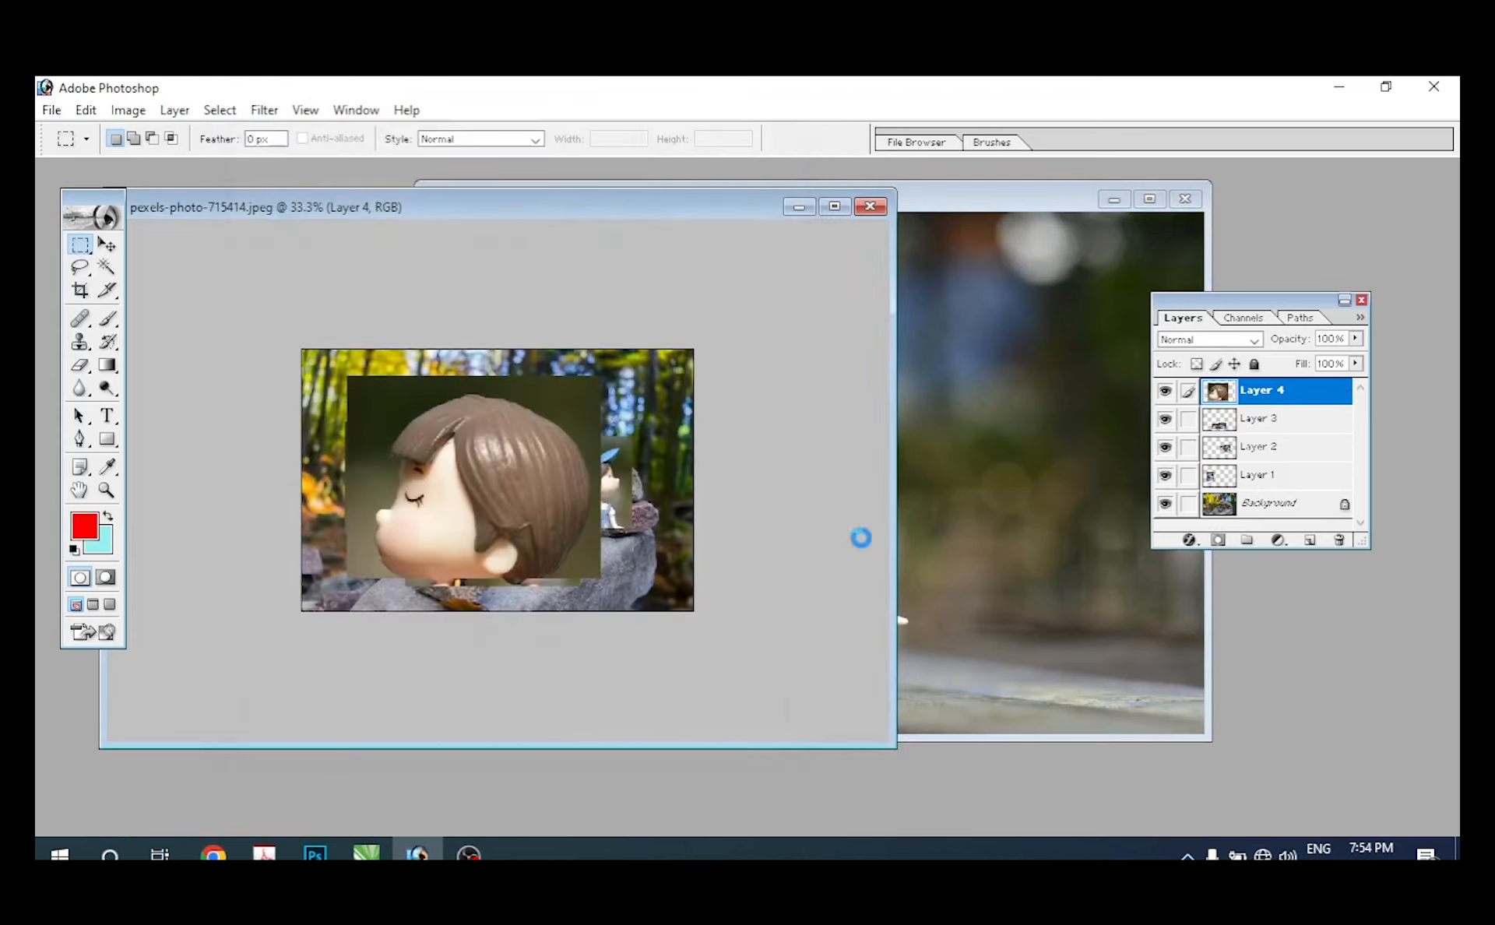
pyautogui.doubleClick(273, 195)
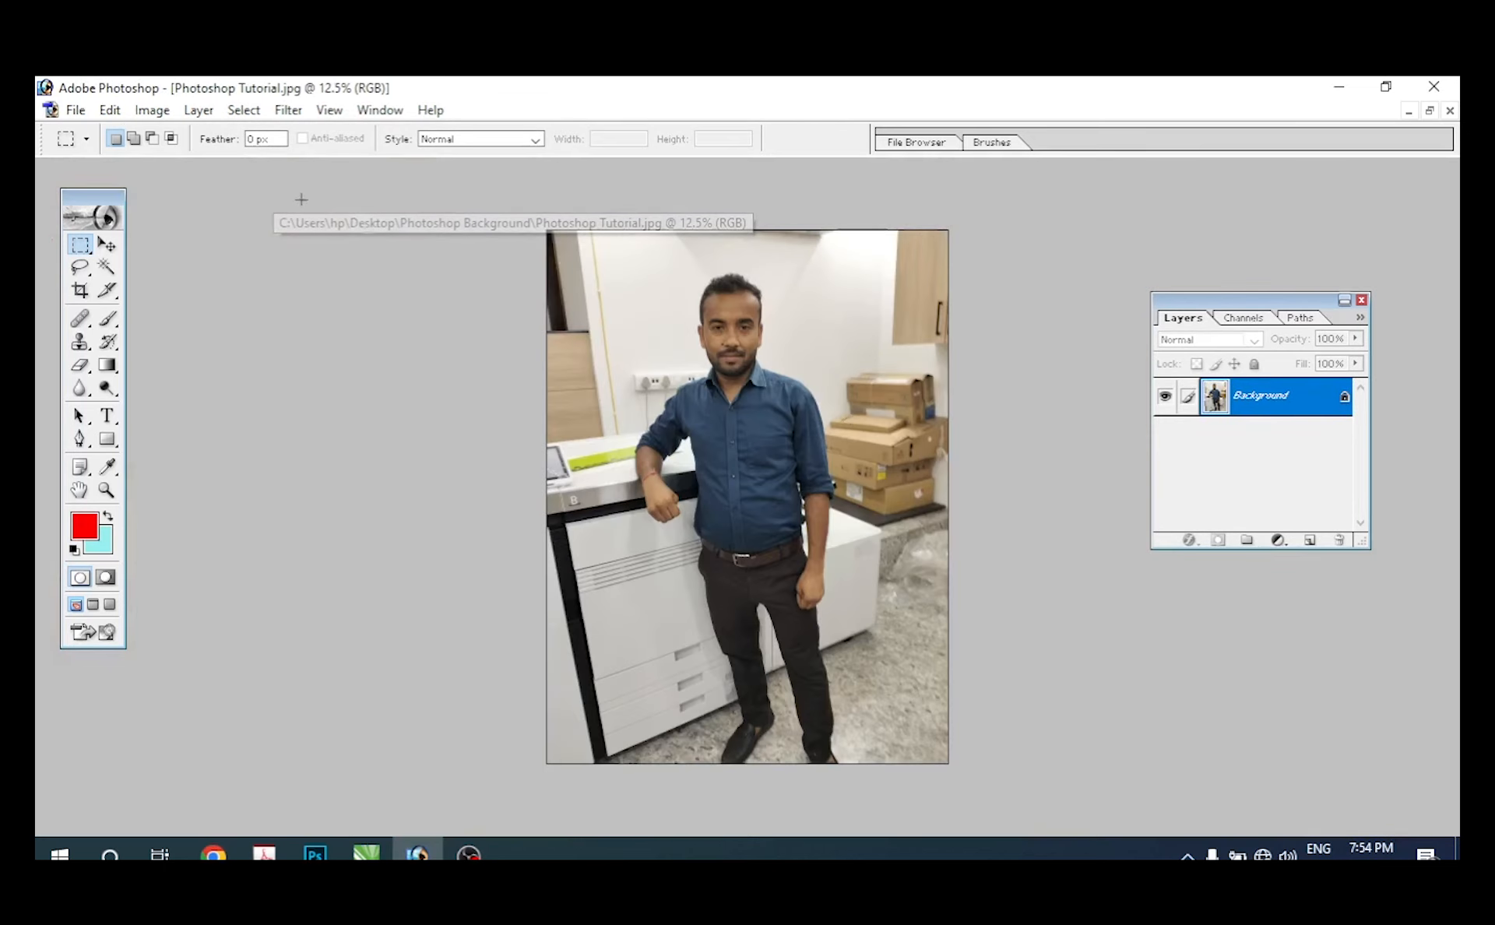
pyautogui.hotkey('ctrl', '+')
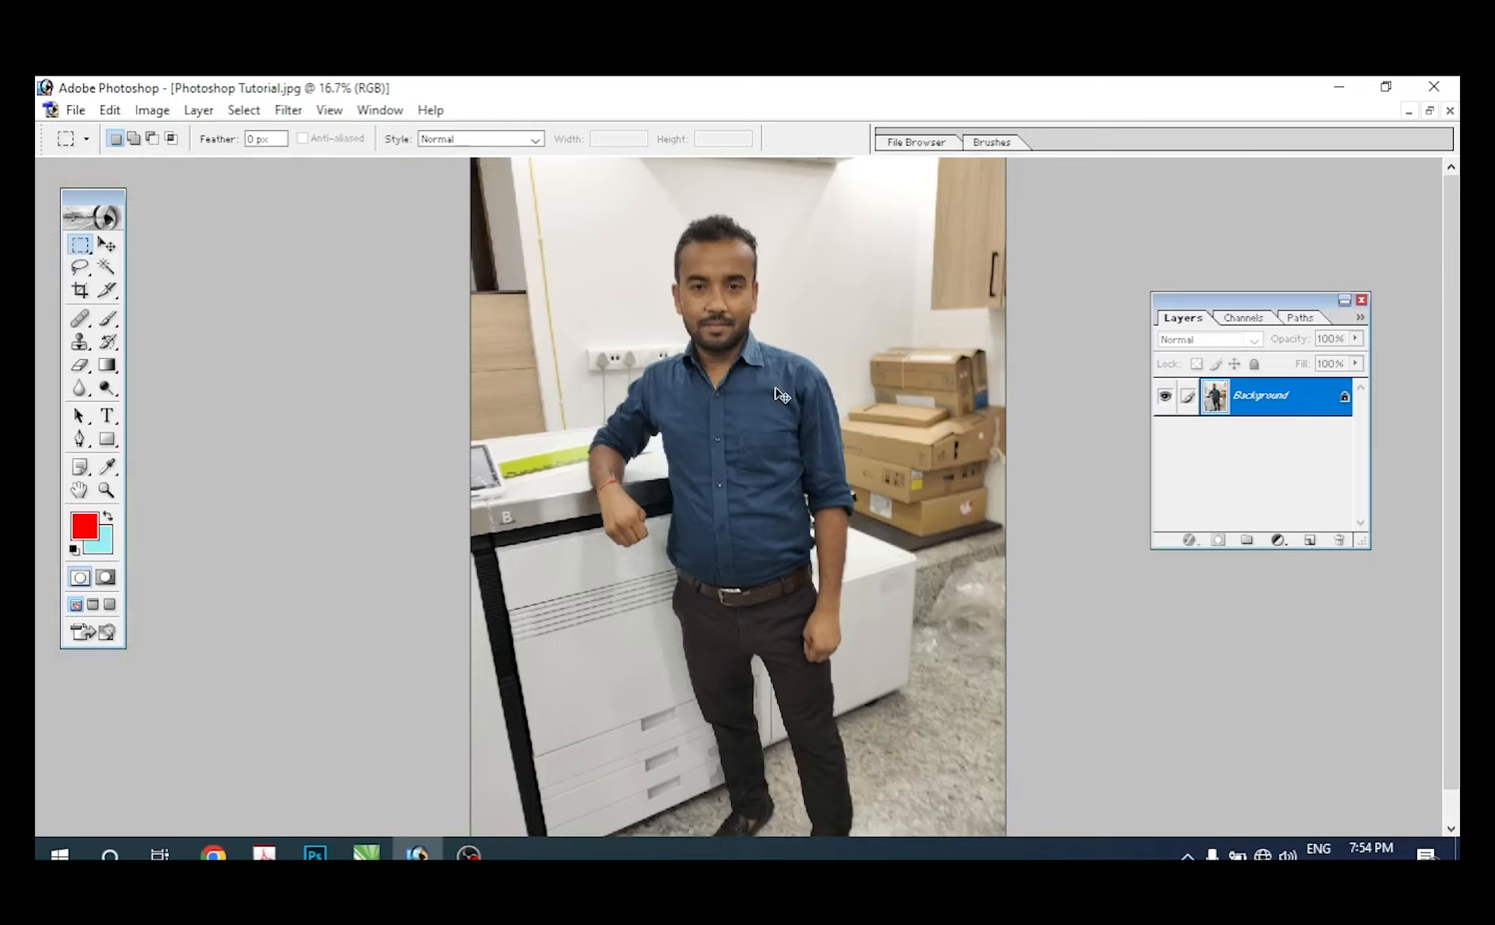
# Step: View the Photoshop Tutorial photo at different zoom levels, then zoom in and back out with the Zoom tool
pyautogui.hotkey('ctrl', '-')
pyautogui.hotkey('ctrl', '-')
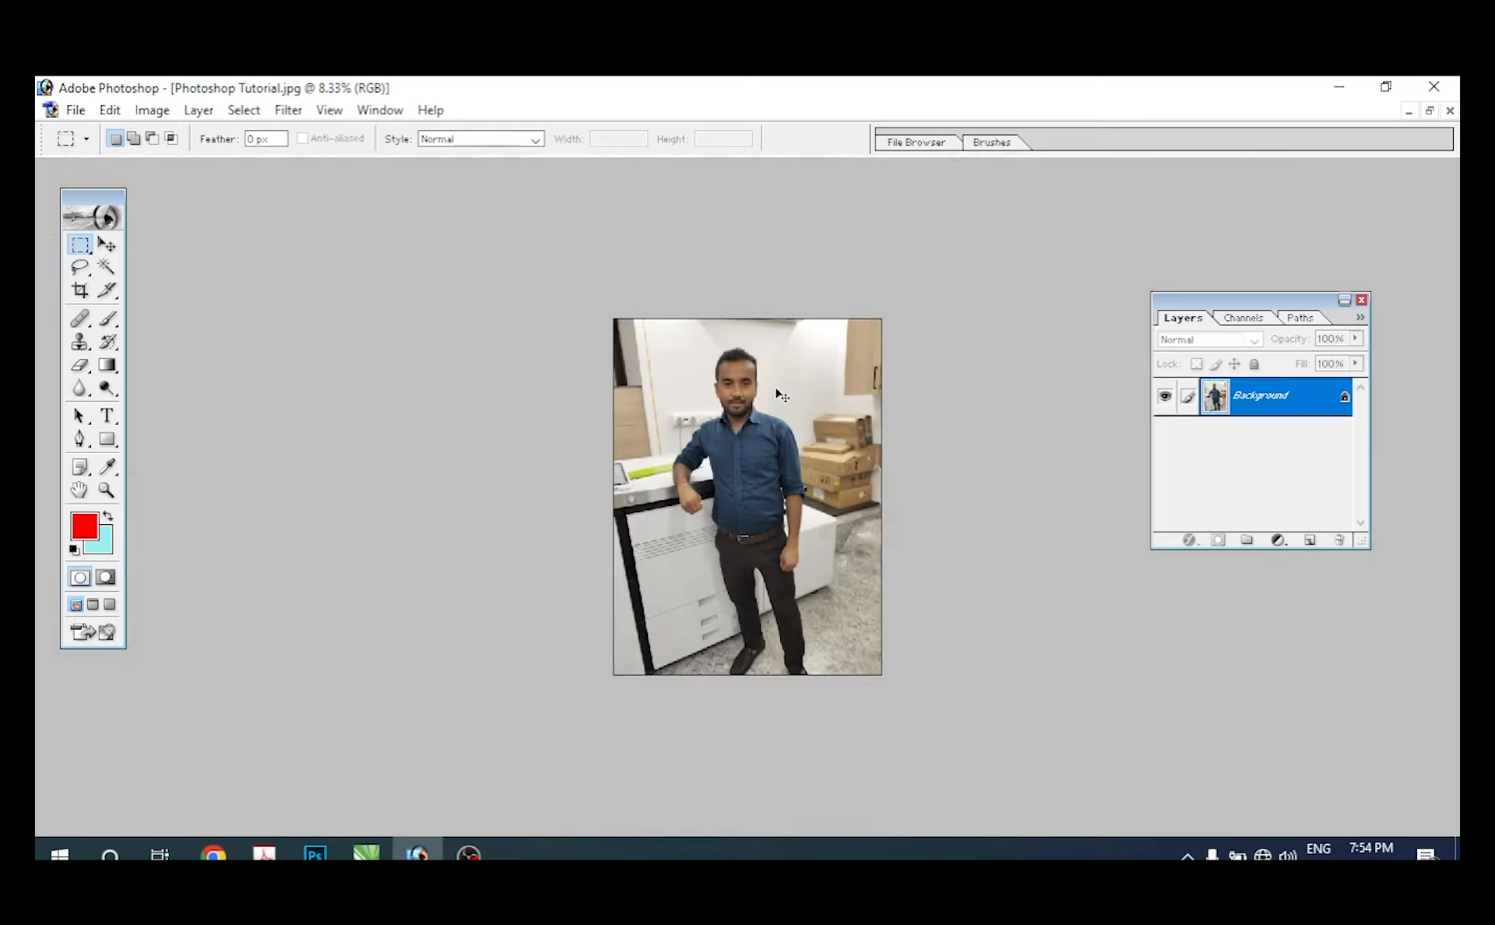
pyautogui.hotkey('ctrl', '-')
pyautogui.hotkey('ctrl', '-')
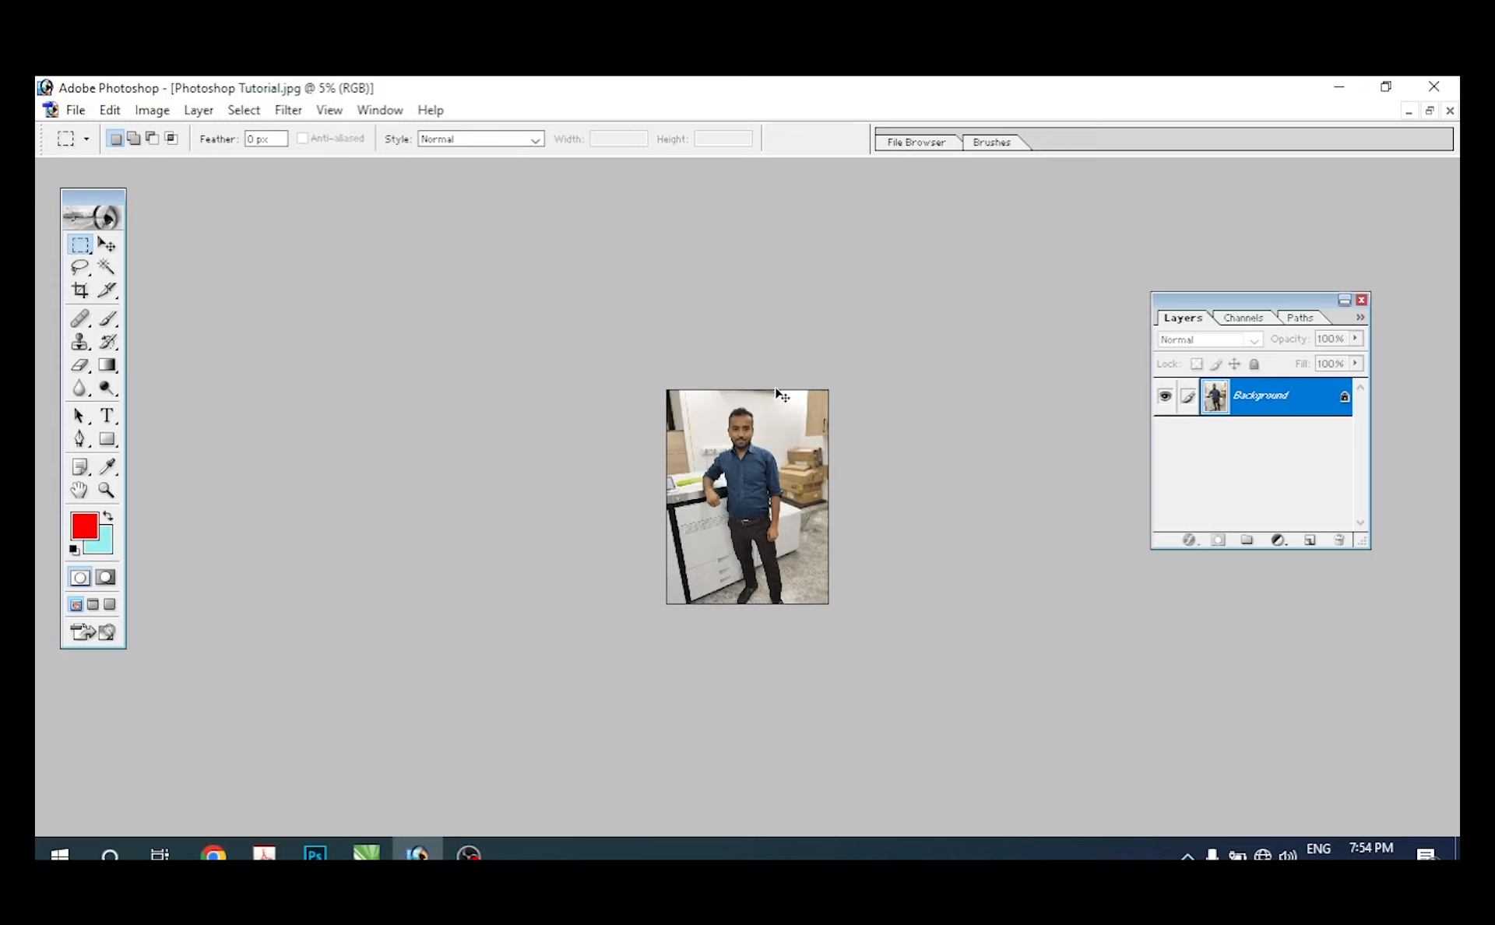
pyautogui.hotkey('ctrl', '+')
pyautogui.hotkey('ctrl', '+')
pyautogui.hotkey('ctrl', '+')
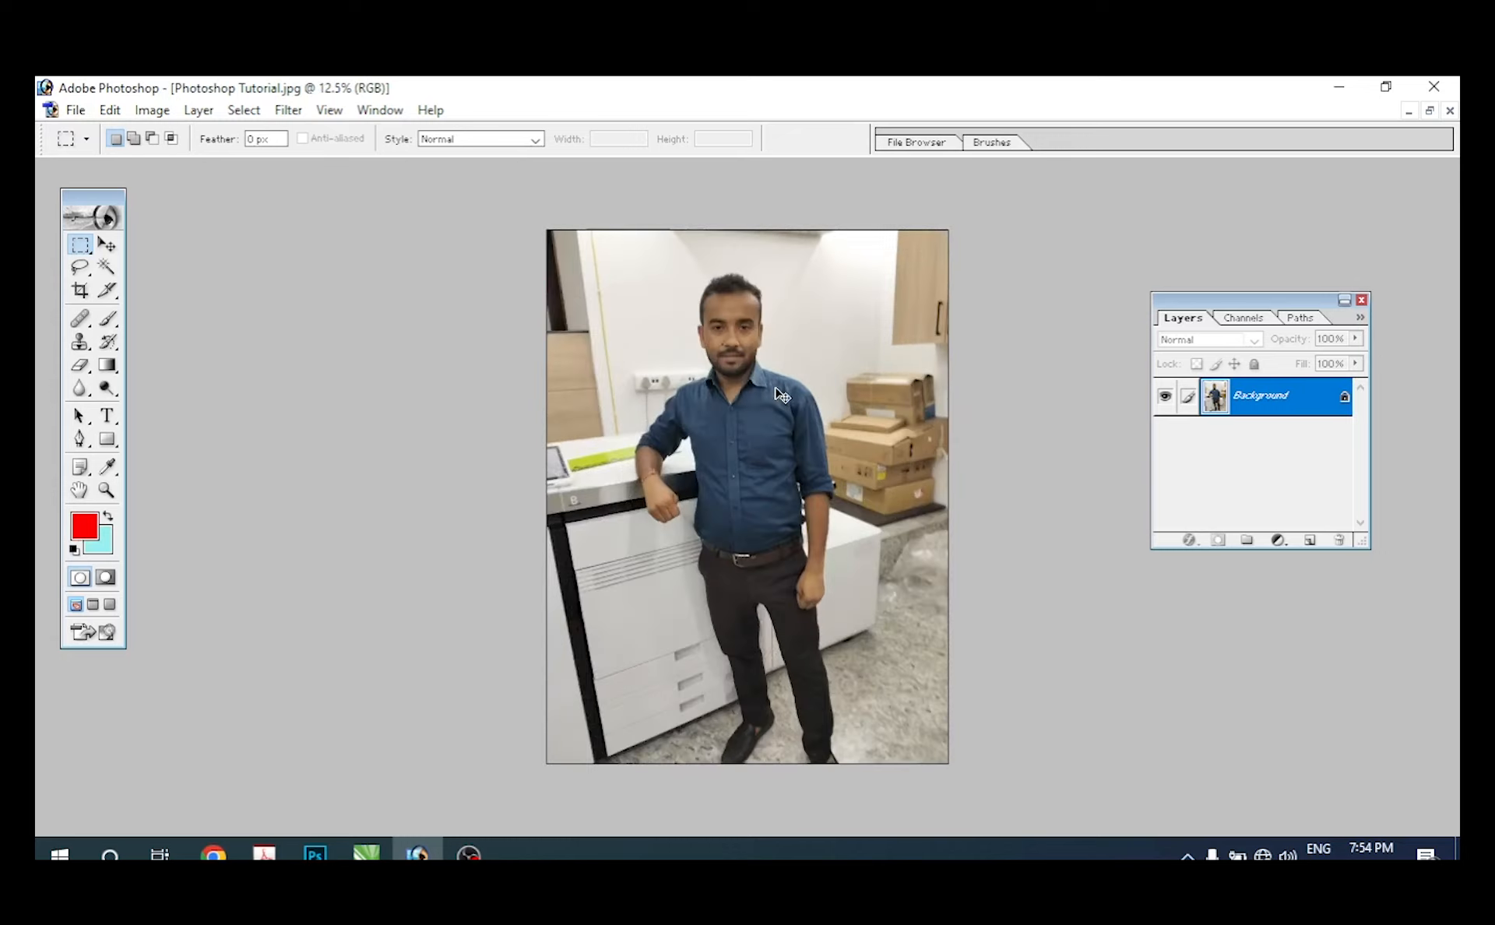
pyautogui.click(106, 491)
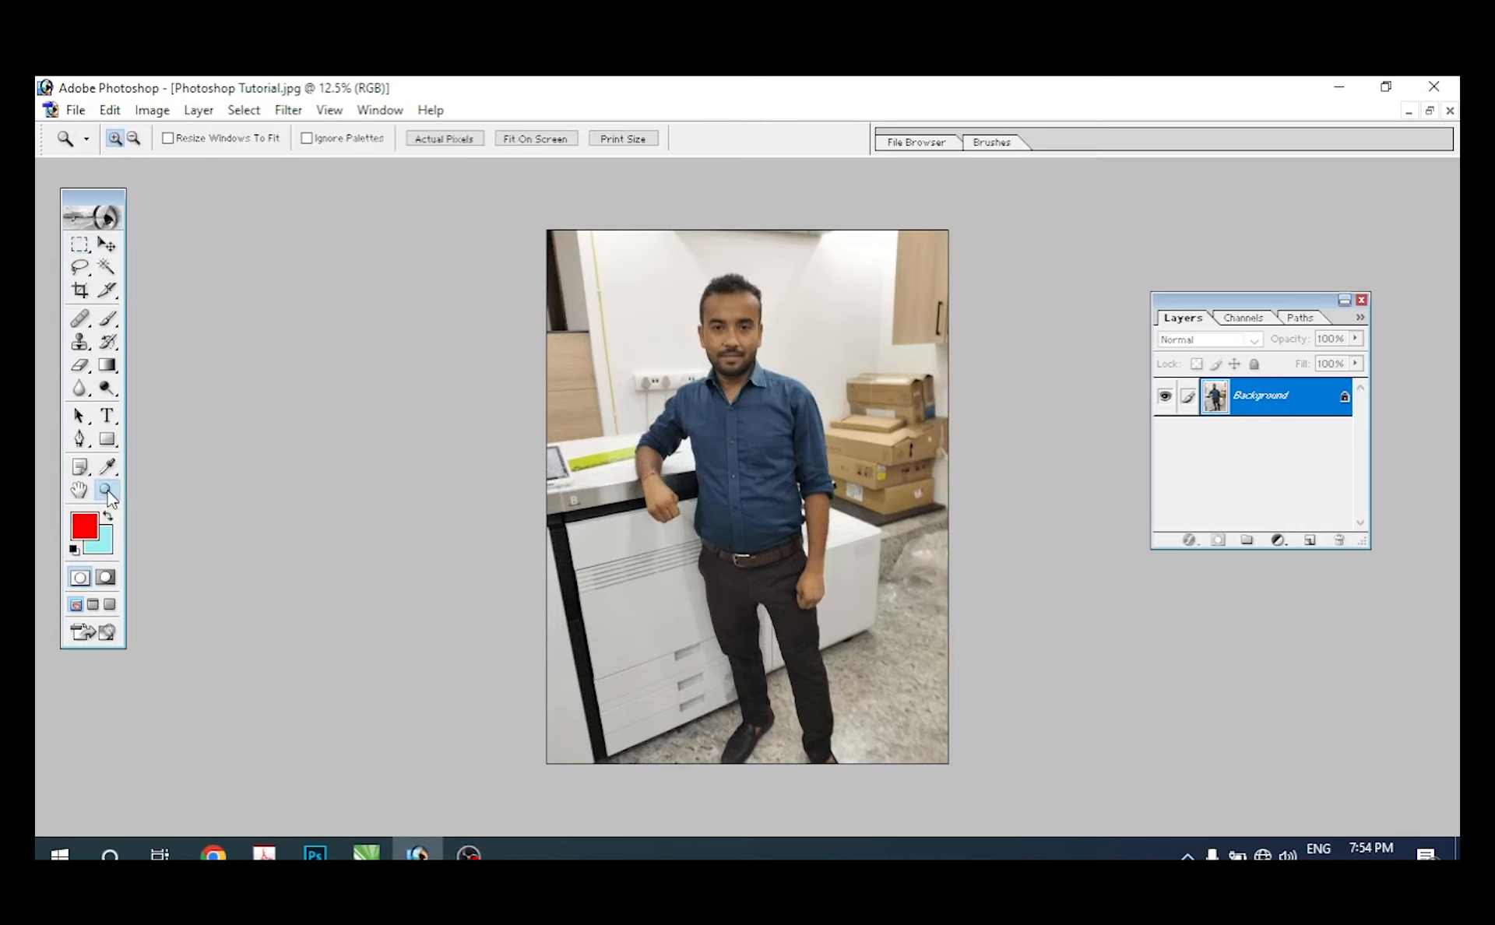
pyautogui.click(626, 487)
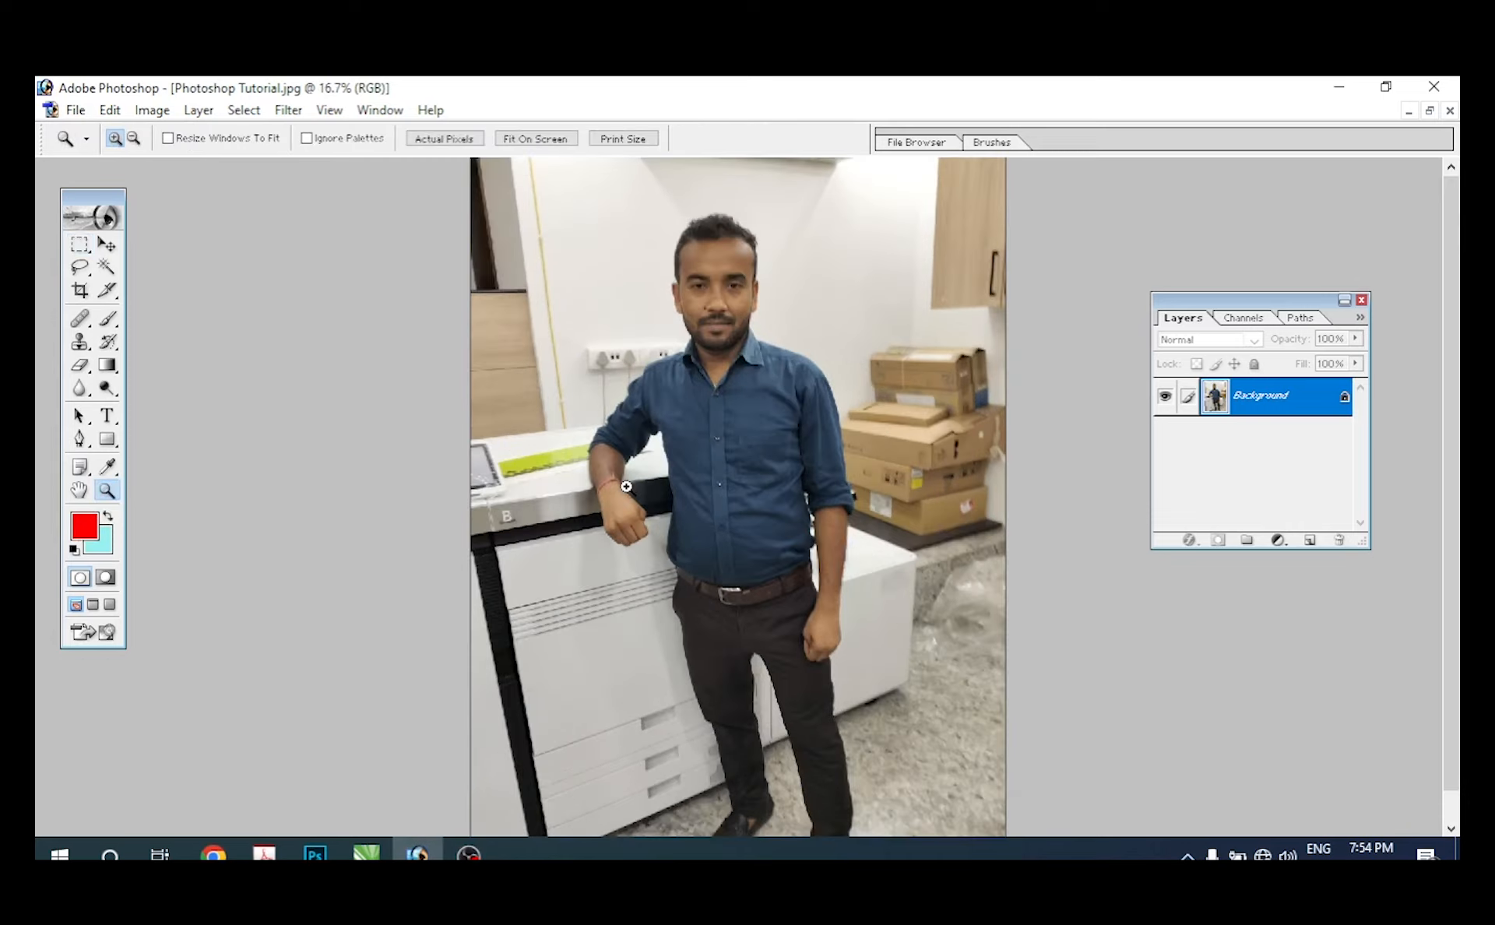
pyautogui.rightClick(626, 486)
pyautogui.click(668, 502)
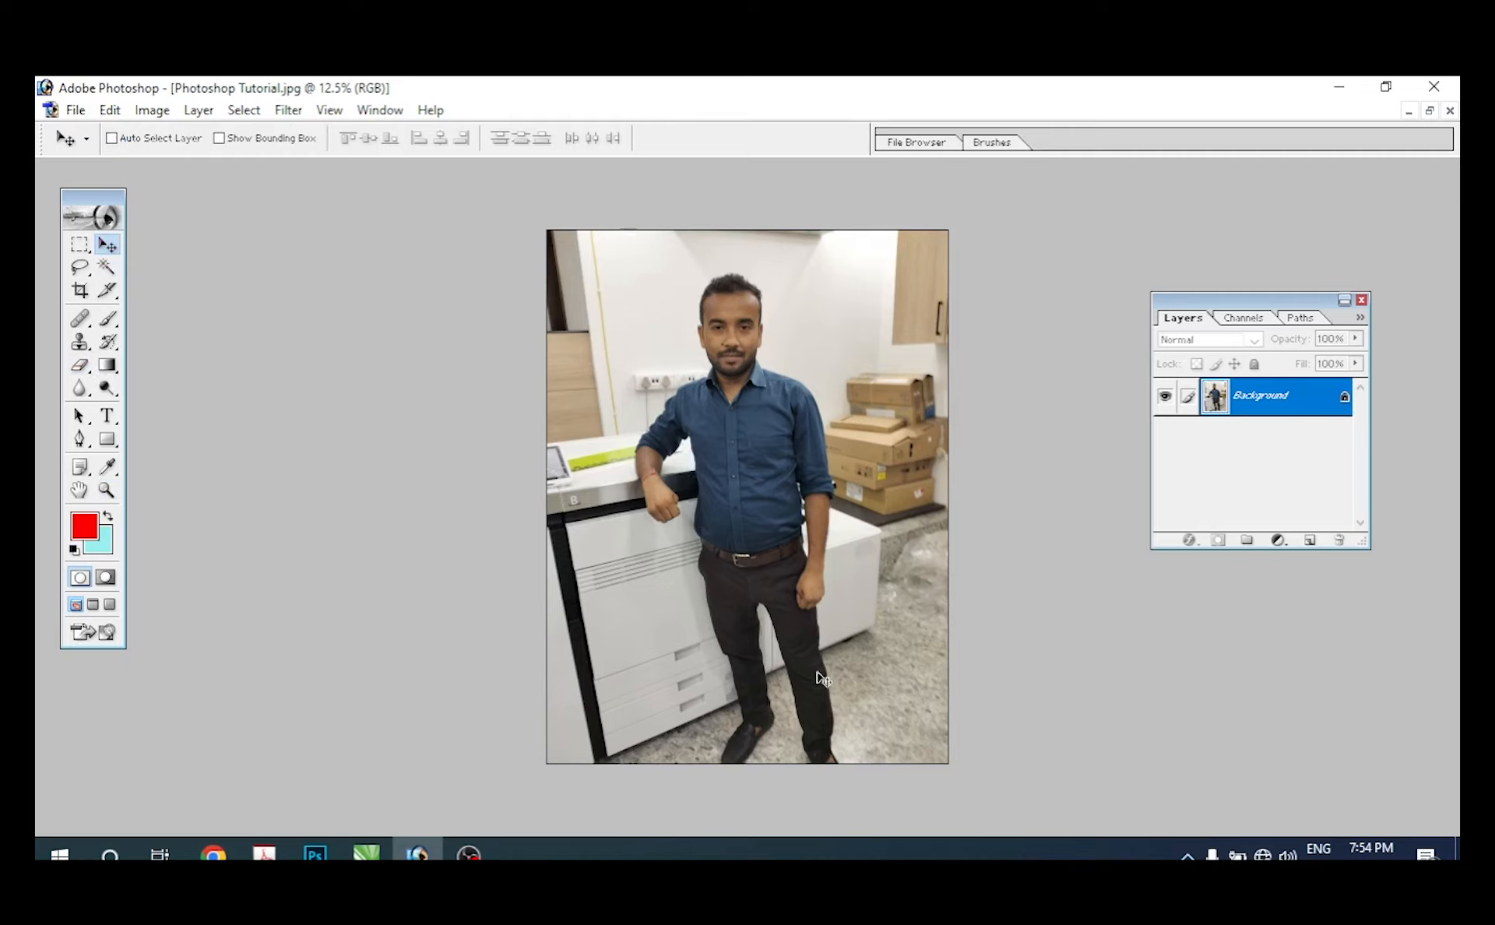
# Step: Try cropping the photo to a Rectangular Marquee around the man's head and chest, then undo the crop and deselect
pyautogui.click(81, 247)
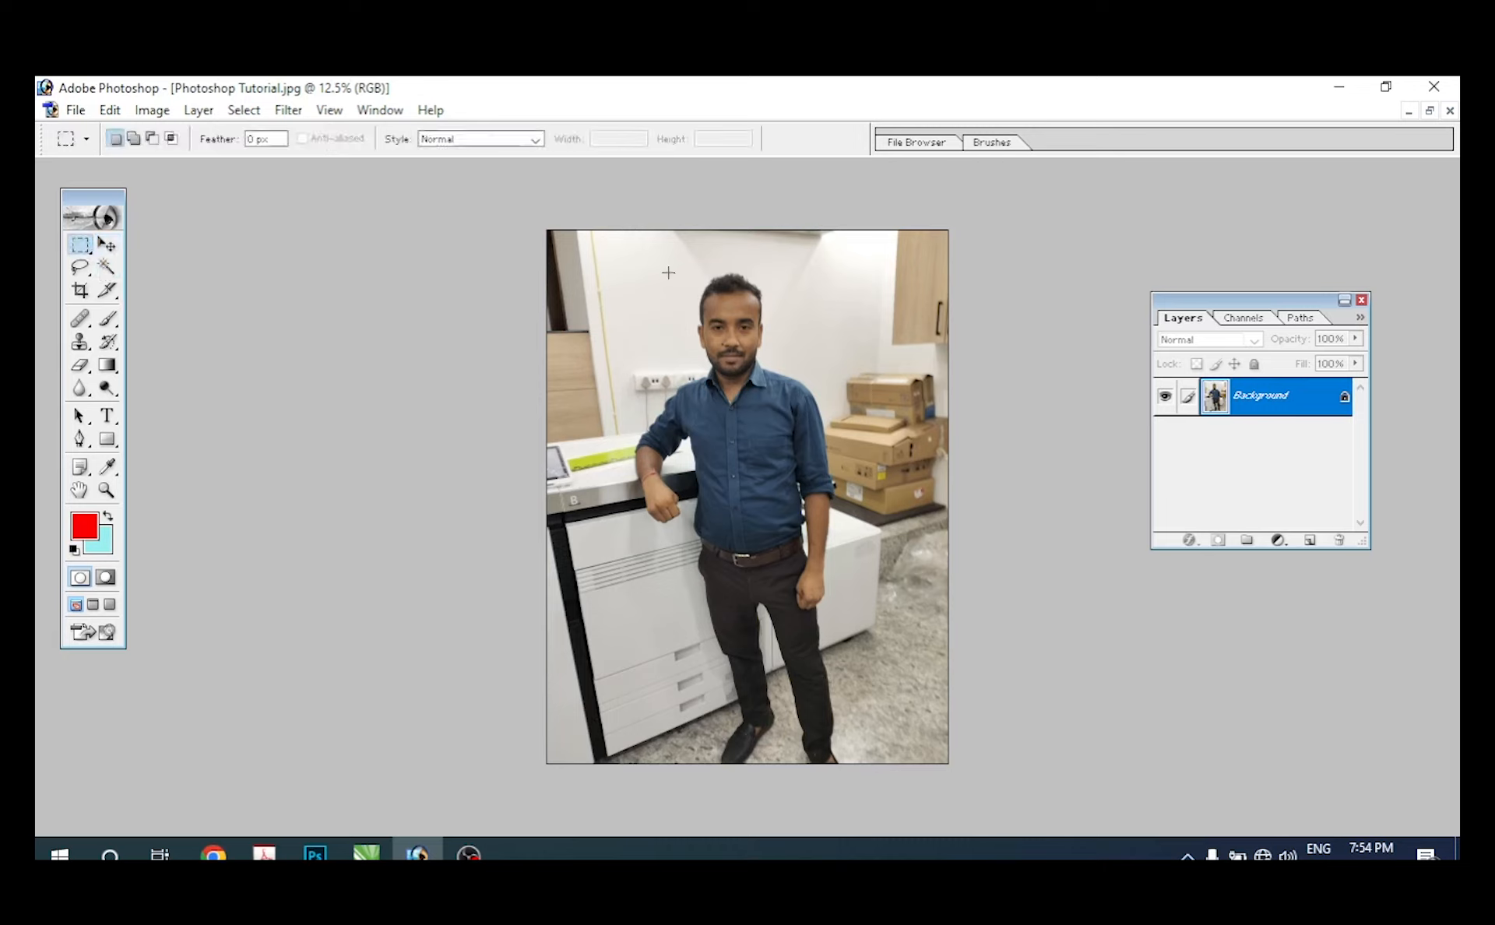
pyautogui.moveTo(775, 430); pyautogui.dragTo(815, 441)
pyautogui.click(154, 117)
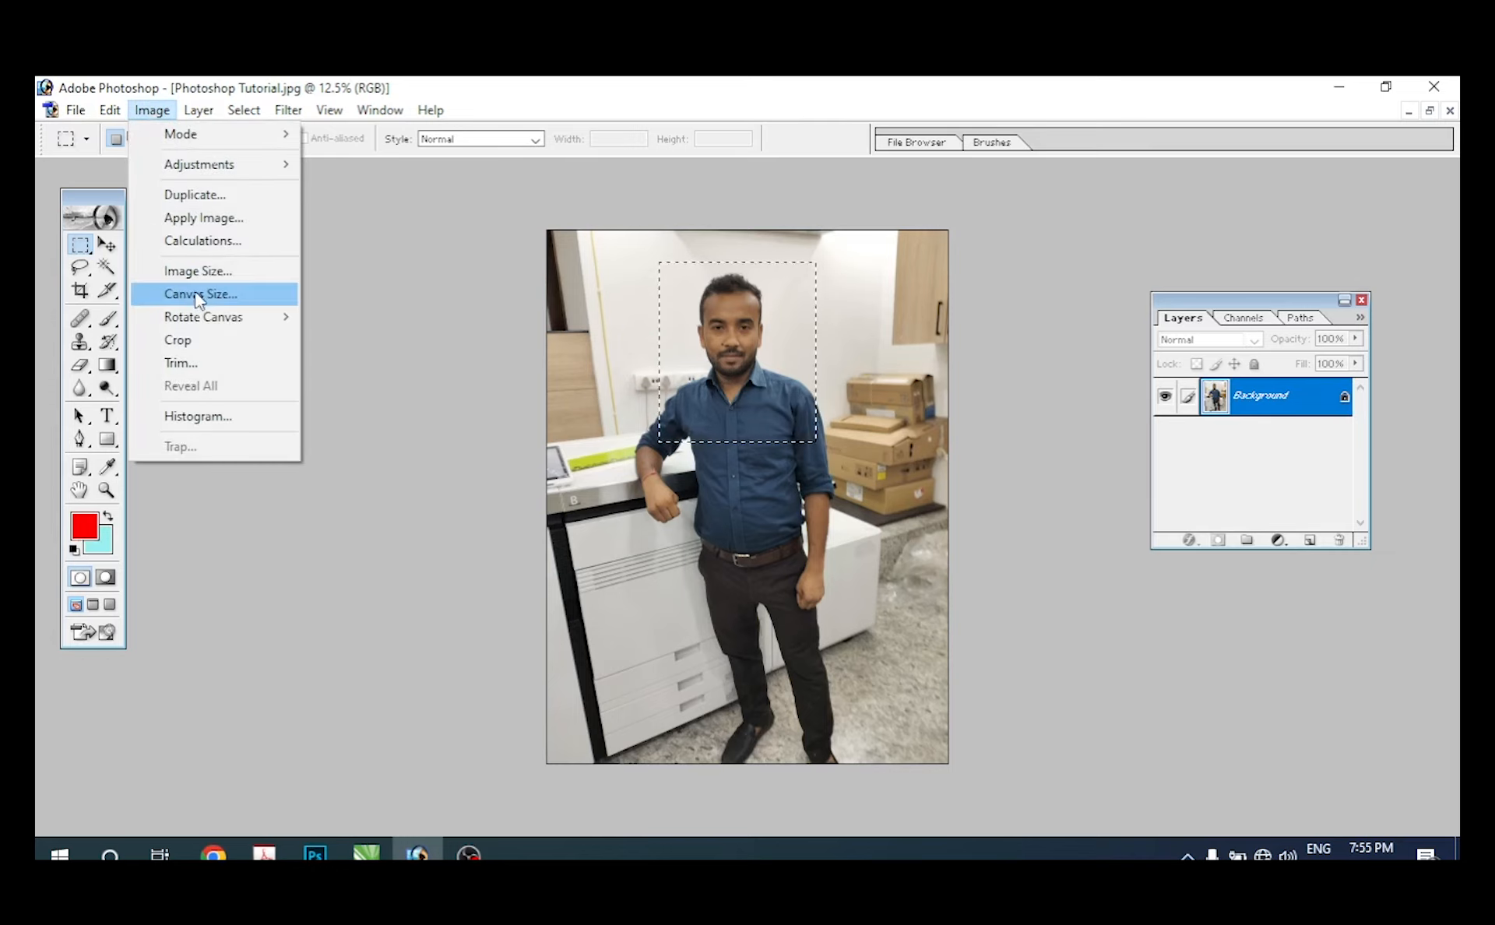
pyautogui.click(207, 347)
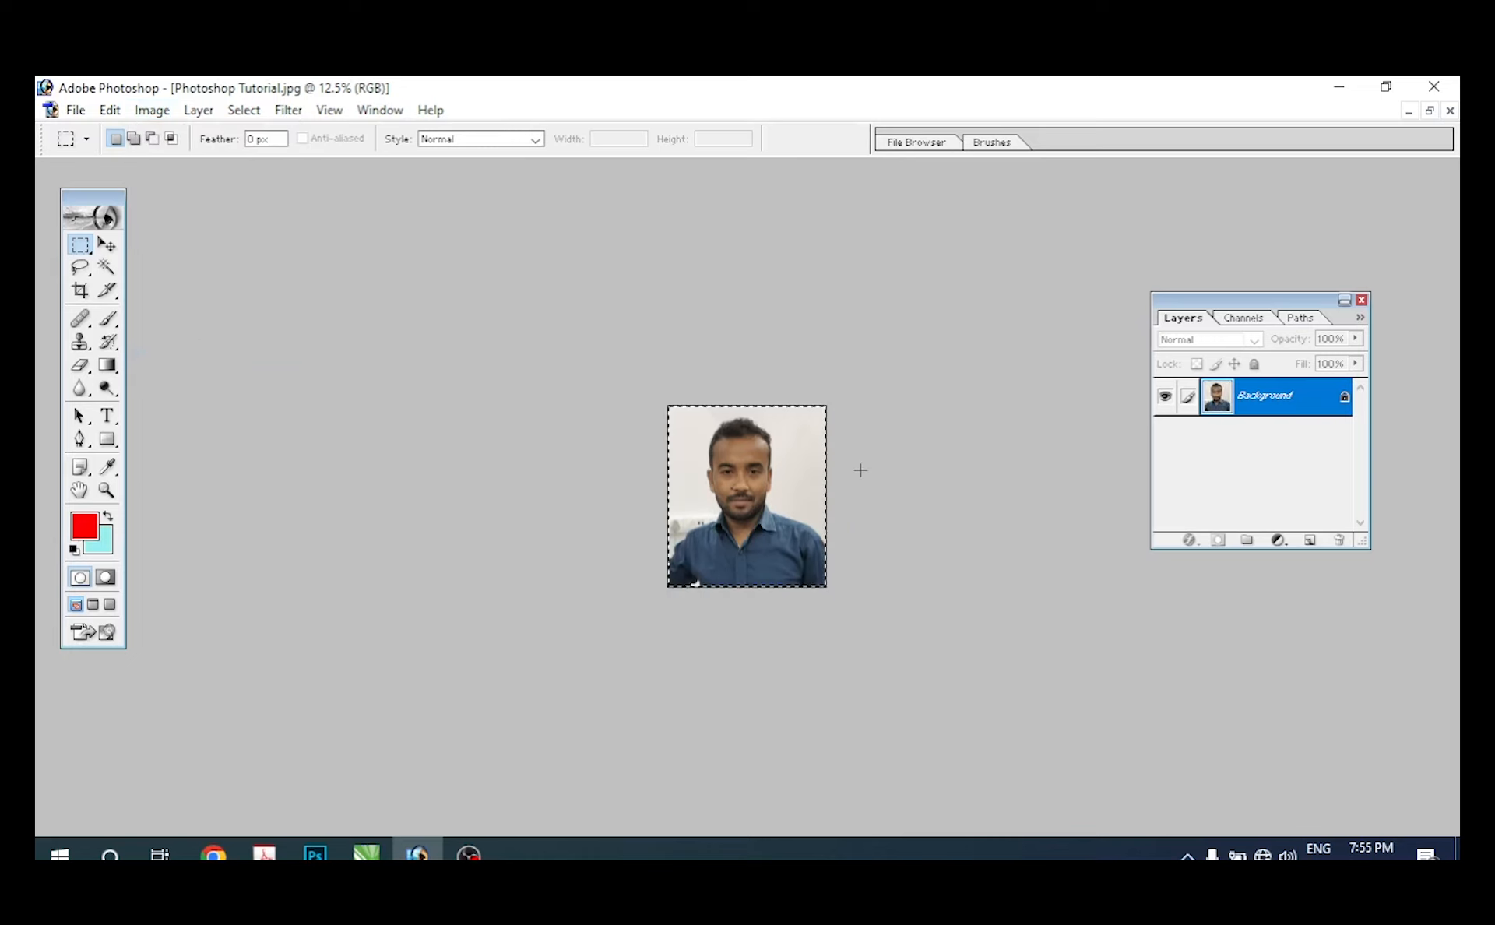
pyautogui.hotkey('ctrl', 'z')
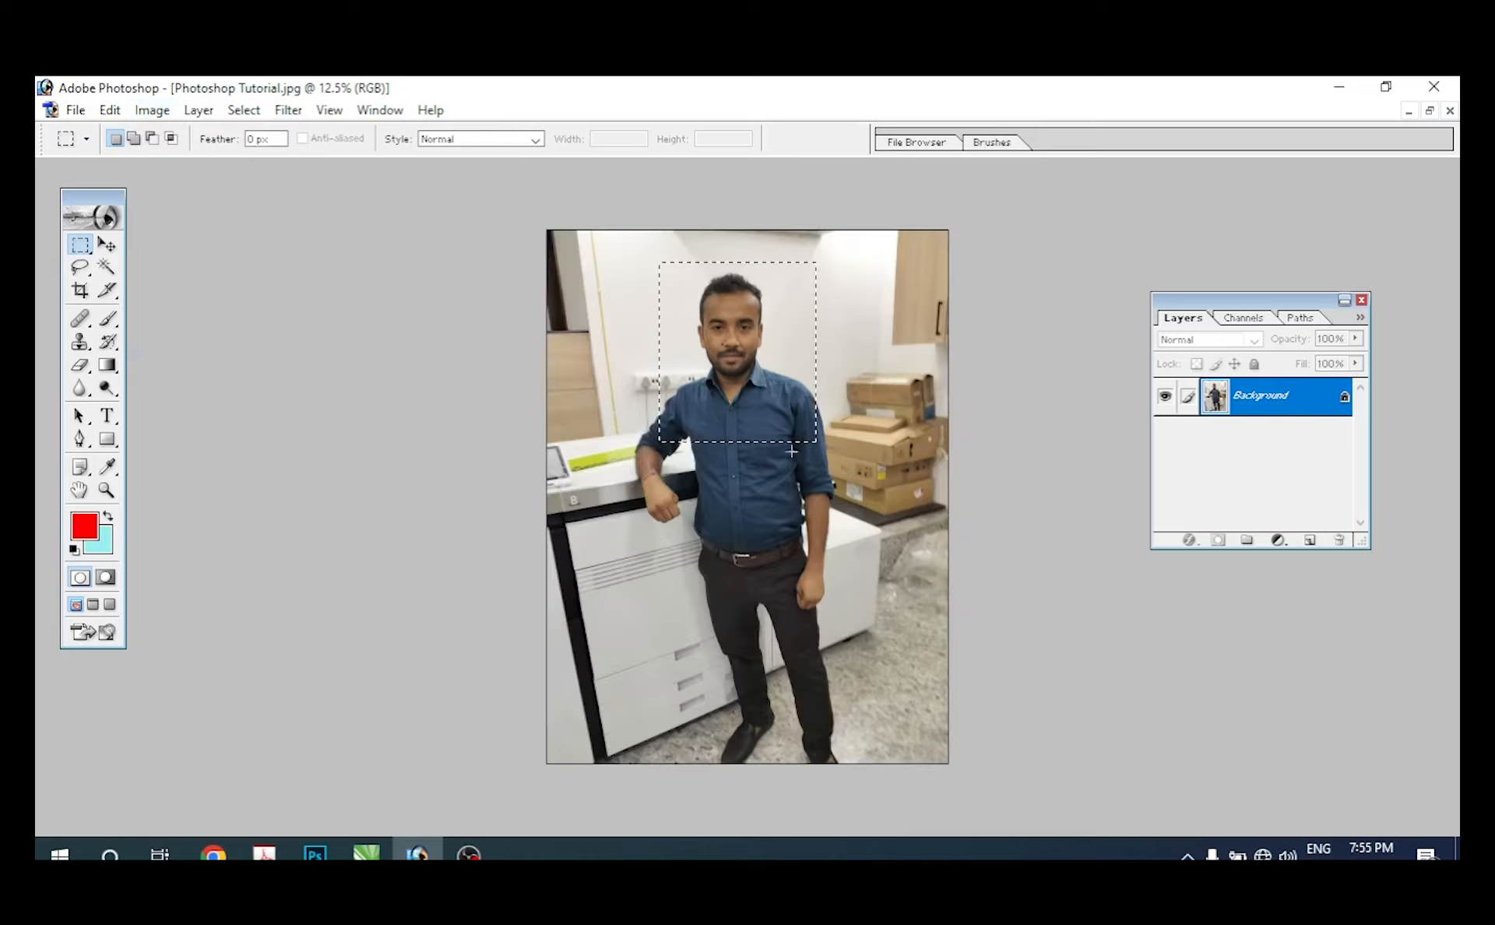
pyautogui.click(688, 436)
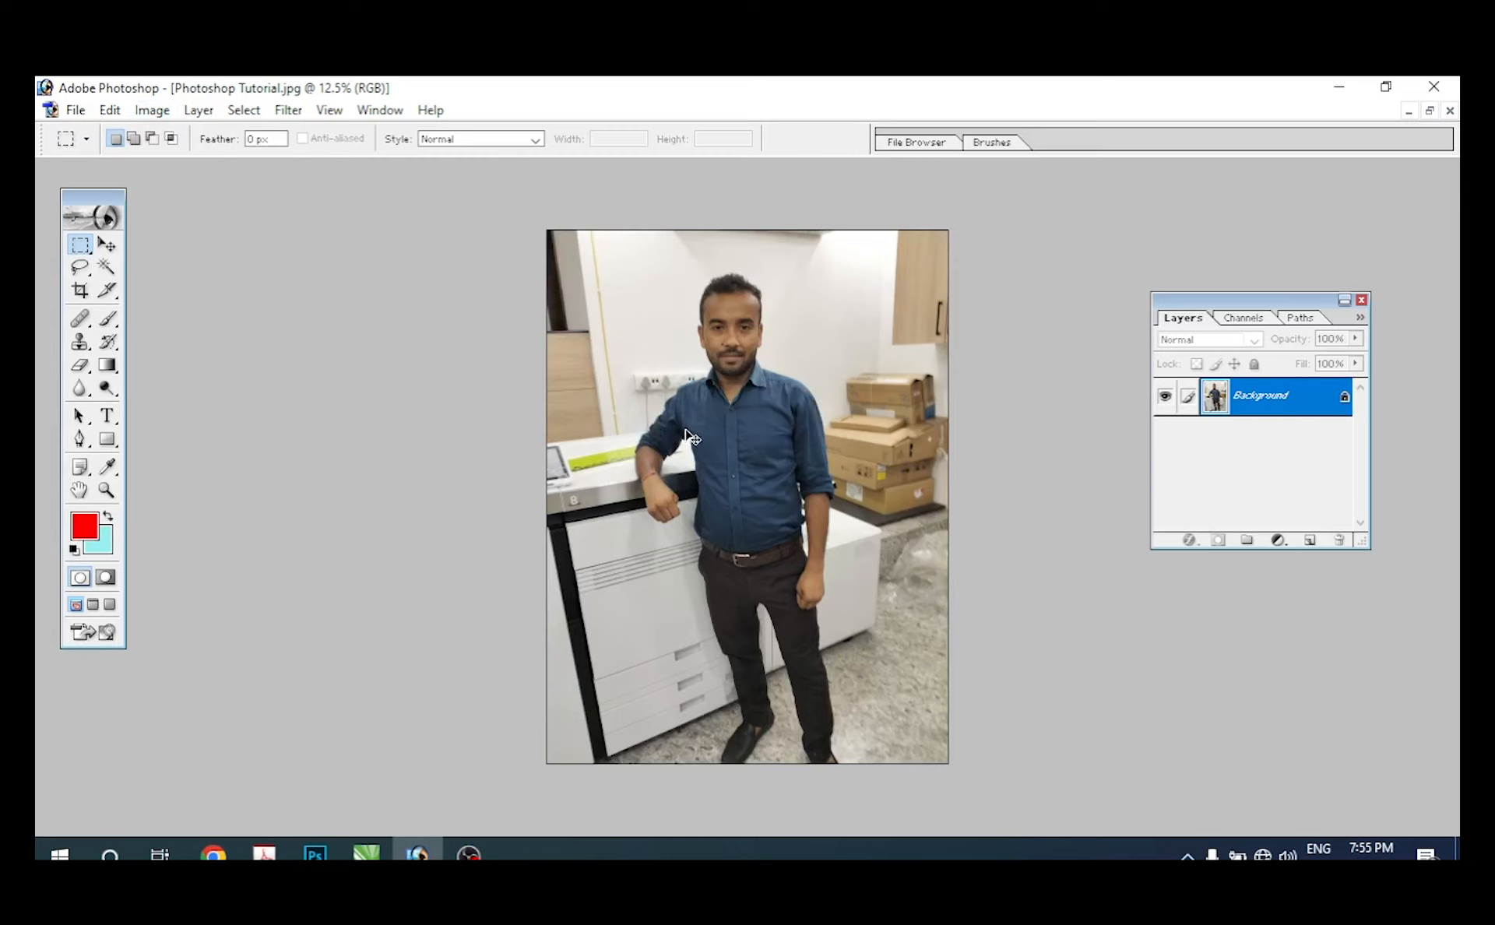
# Step: Select the man's head and chest with a circular Elliptical Marquee and adjust the selection's position
pyautogui.click(81, 246)
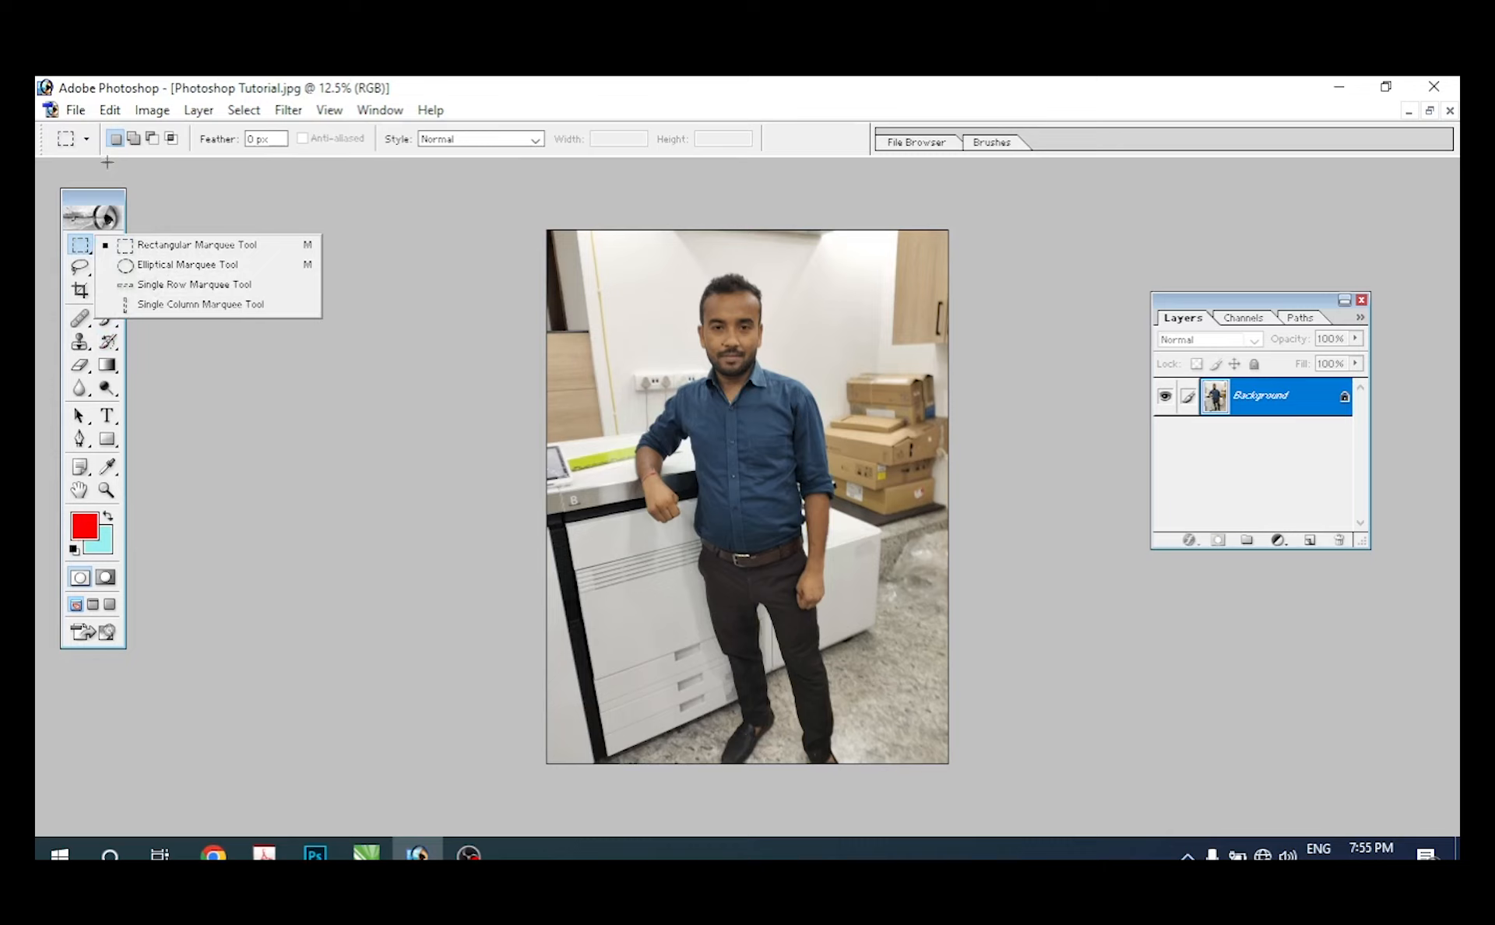
pyautogui.click(156, 265)
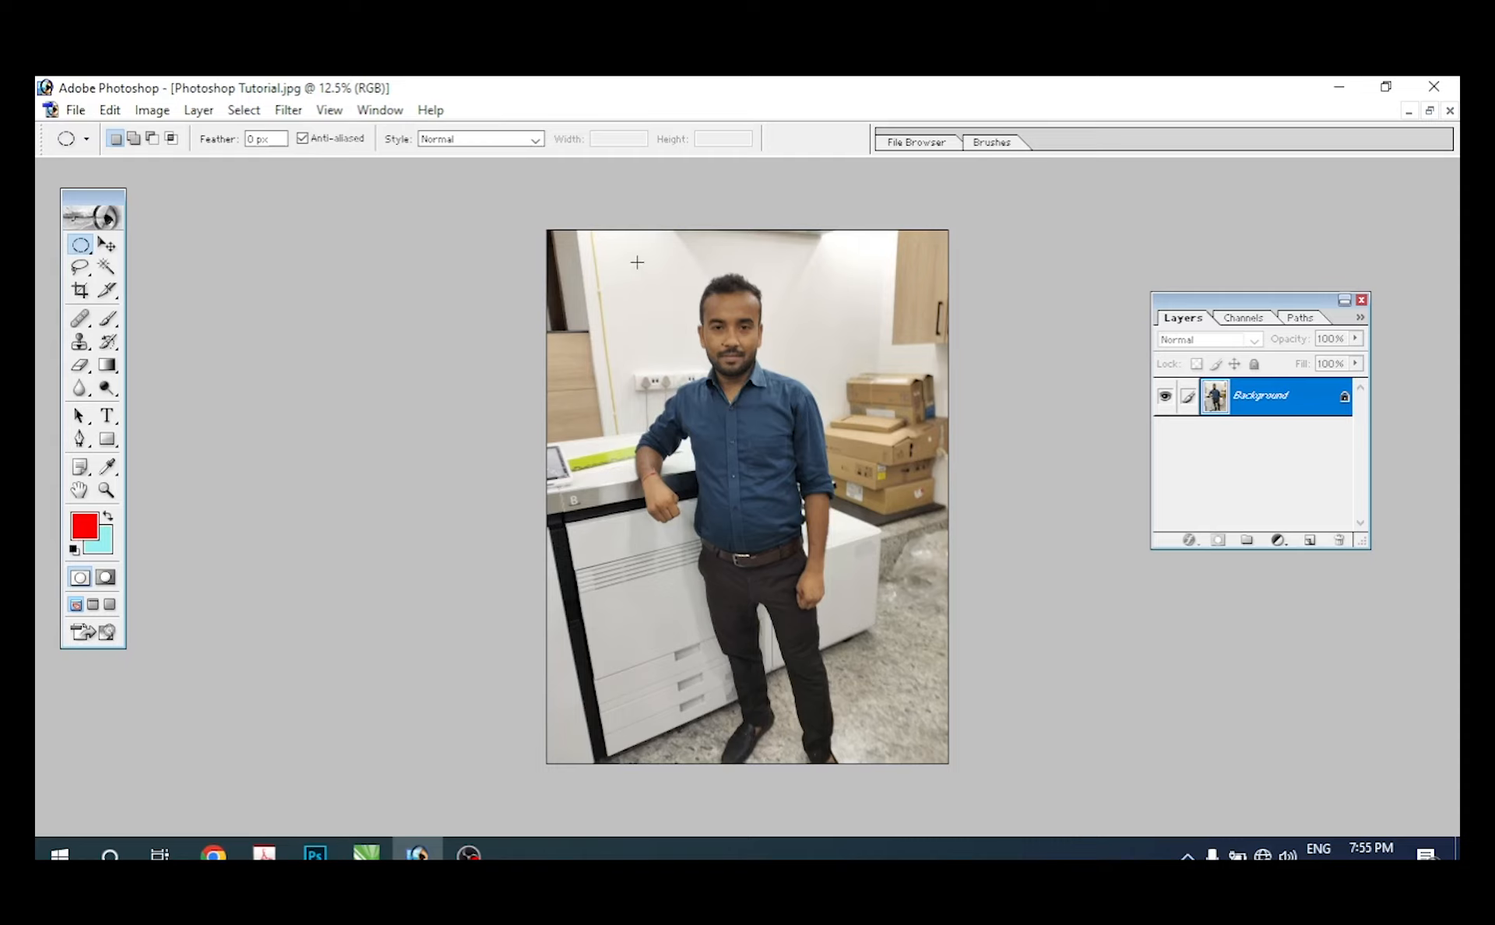
pyautogui.moveTo(790, 426); pyautogui.dragTo(835, 484)
pyautogui.moveTo(725, 318); pyautogui.dragTo(724, 310)
# Step: Restore the photo's window and copy the circular selection into pexels-photo-715414.jpeg with the Move tool
pyautogui.click(1431, 111)
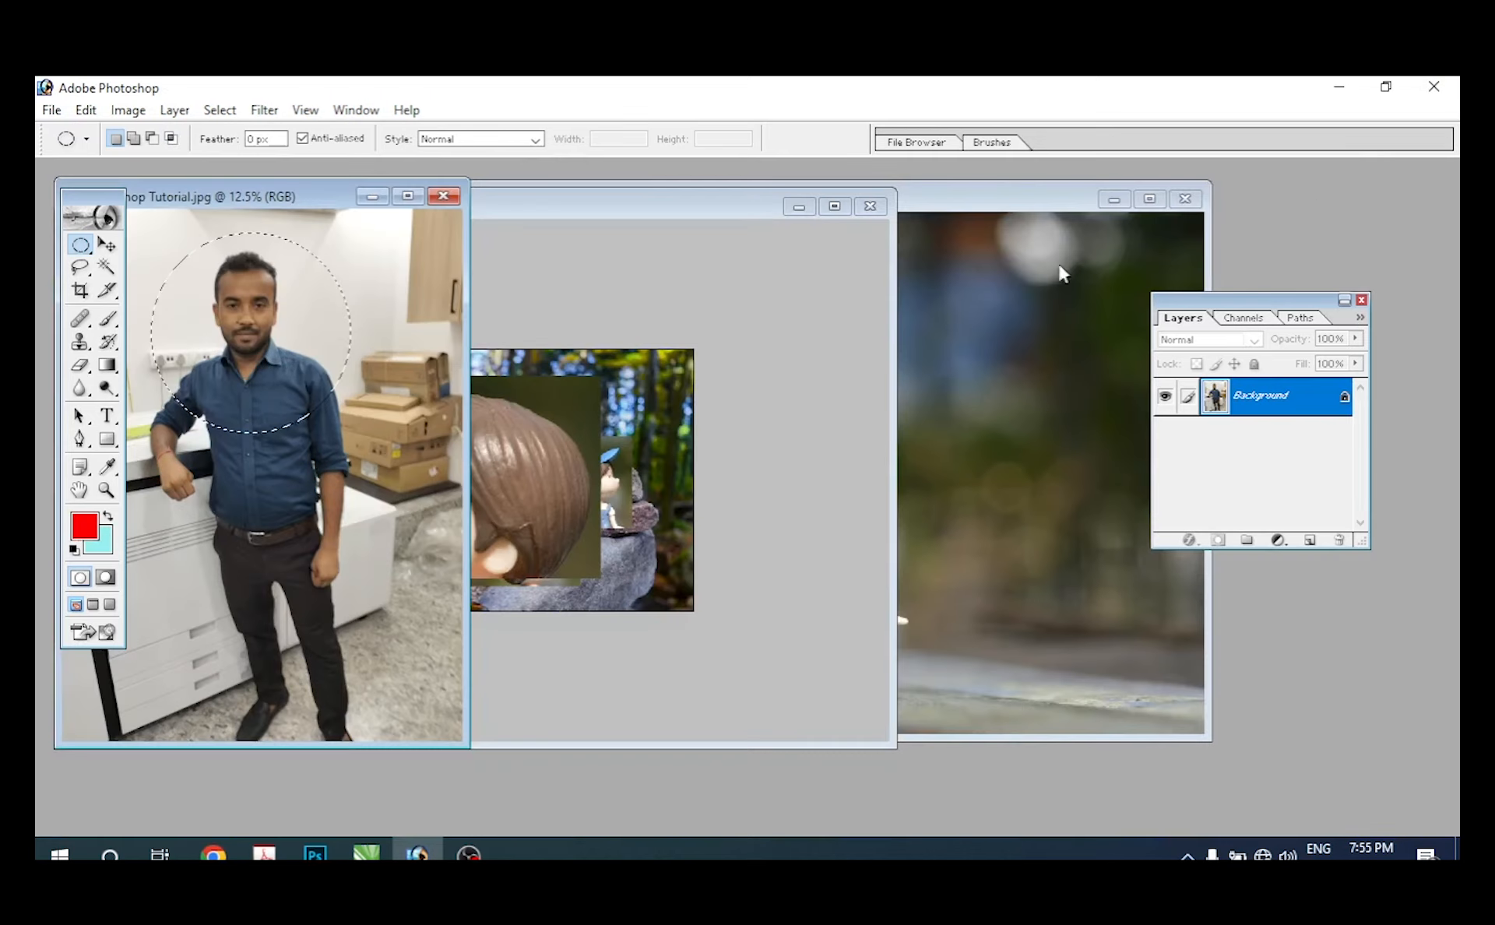
pyautogui.click(107, 245)
pyautogui.moveTo(272, 331); pyautogui.dragTo(592, 455)
# Step: Maximize the stones photo and scale the man's circular layer down with Free Transform, placing it over the stones beside the girl's head
pyautogui.hotkey('ctrl', 't')
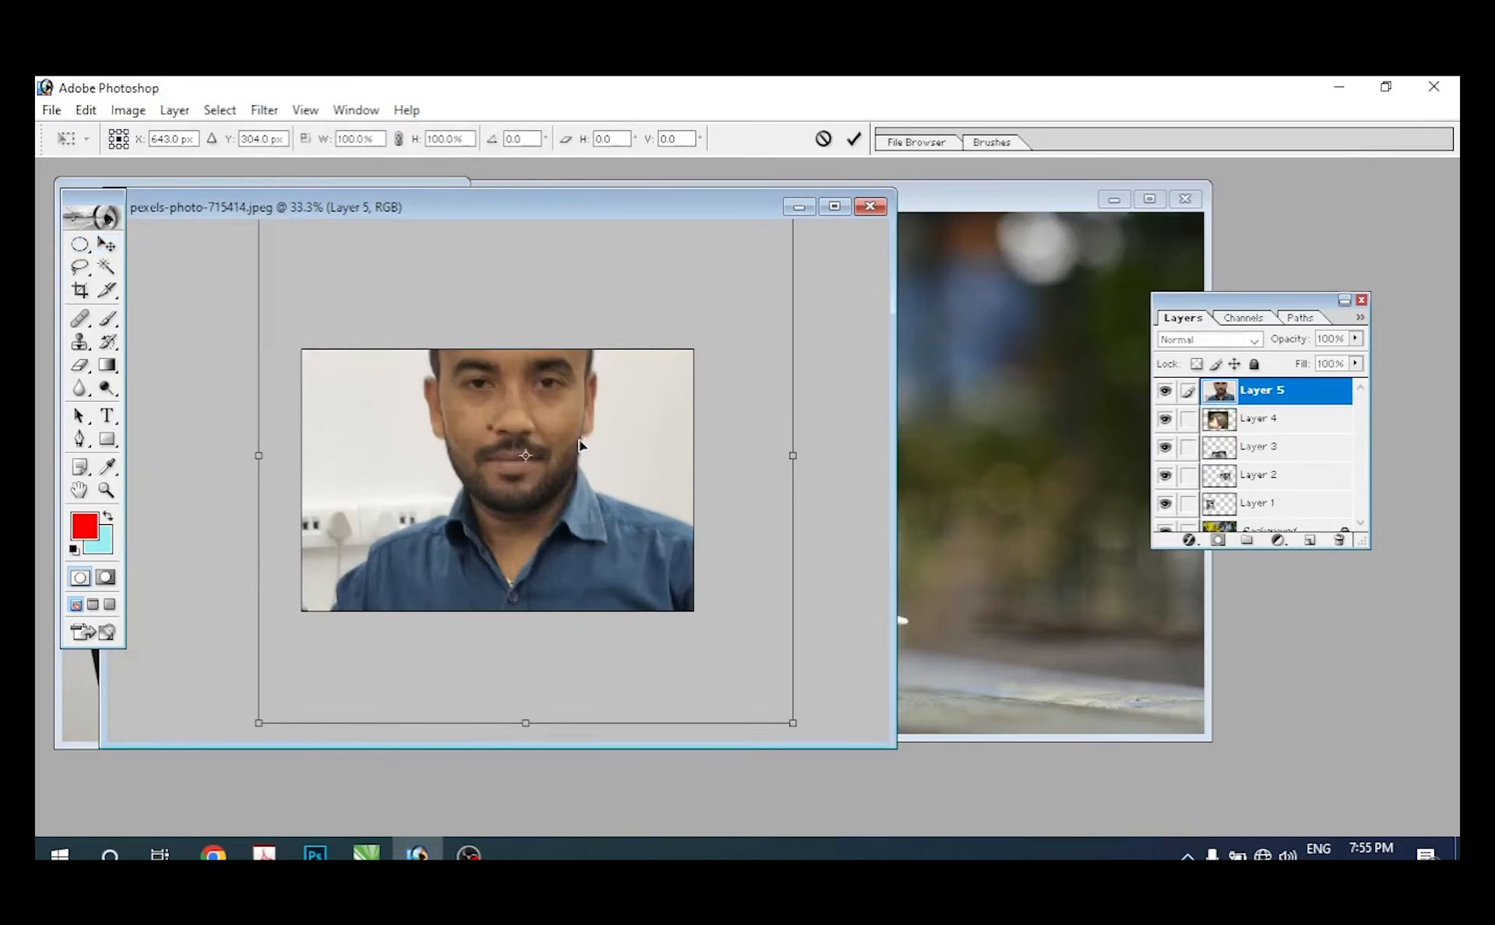
pyautogui.click(840, 215)
pyautogui.moveTo(1044, 201); pyautogui.dragTo(675, 561)
pyautogui.moveTo(607, 605); pyautogui.dragTo(838, 475)
pyautogui.press('Return')
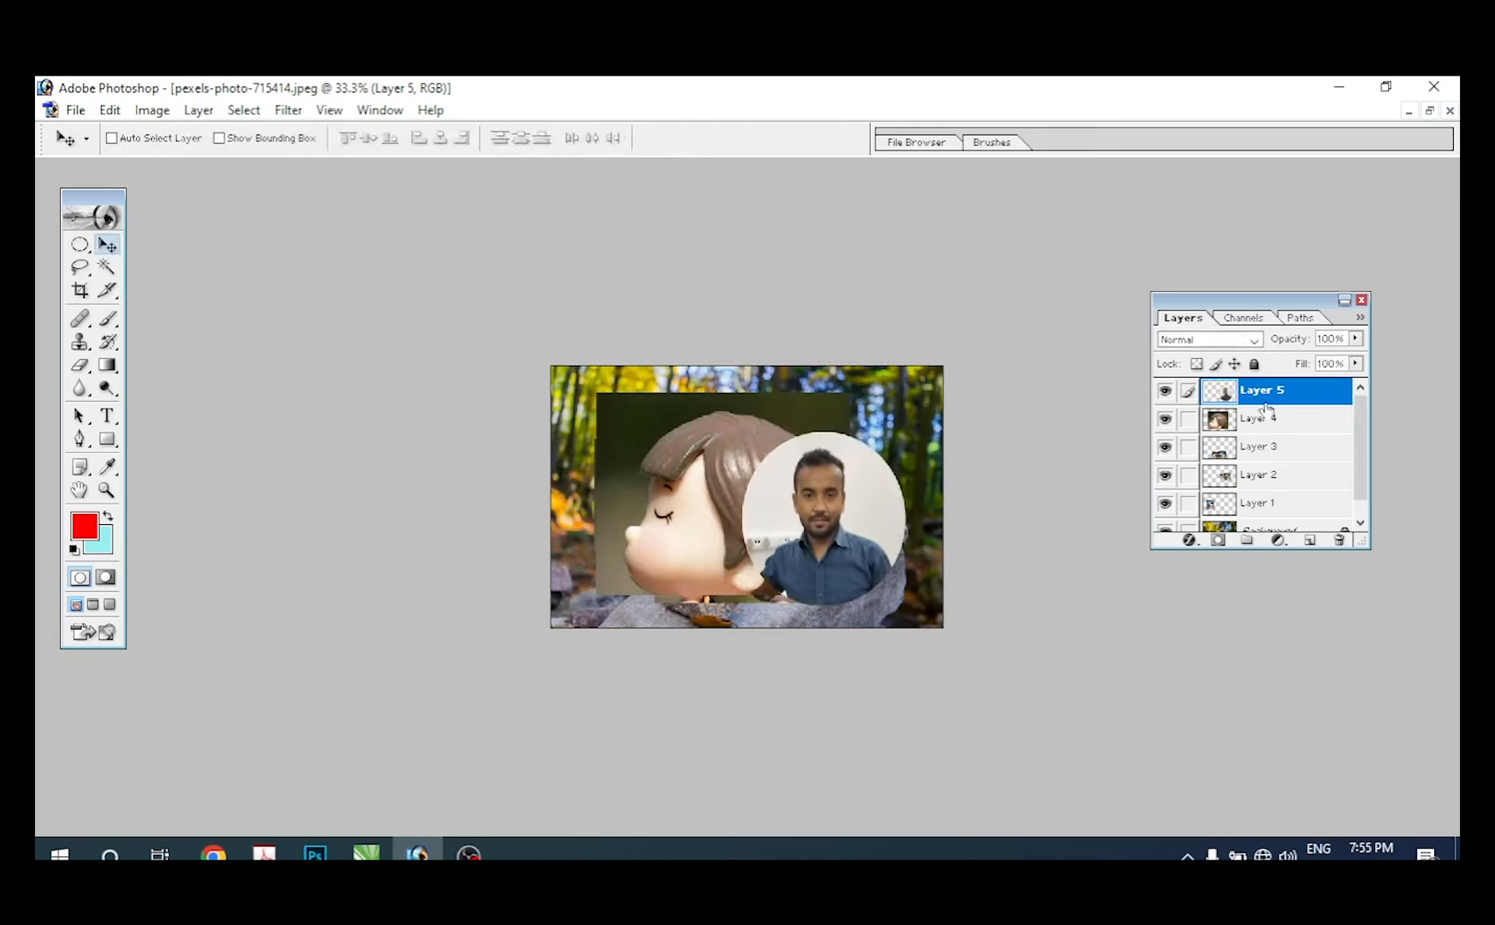
# Step: Move the man's circular layer up to the photo's right edge and fine-tune it with Free Transform
pyautogui.moveTo(859, 528); pyautogui.dragTo(887, 502)
pyautogui.hotkey('ctrl', 't')
pyautogui.moveTo(942, 423); pyautogui.dragTo(940, 416)
pyautogui.press('Return')
pyautogui.moveTo(844, 483); pyautogui.dragTo(841, 489)
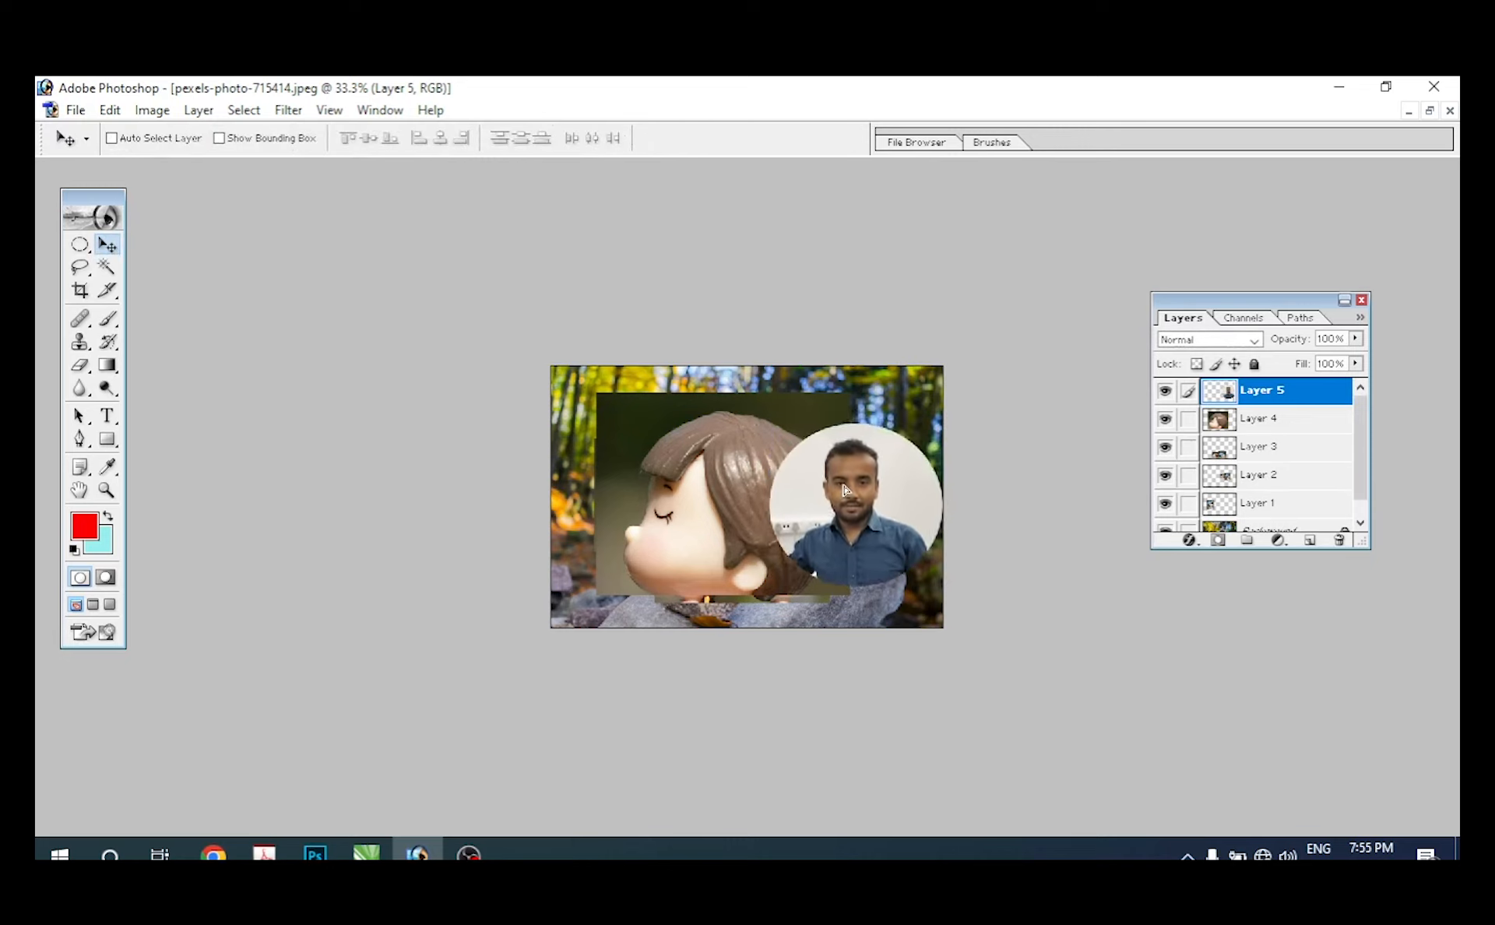
# Step: Move Layer 4 with the girl's head to the photo's left edge and shrink it slightly with Free Transform
pyautogui.click(1259, 419)
pyautogui.moveTo(706, 455); pyautogui.dragTo(661, 461)
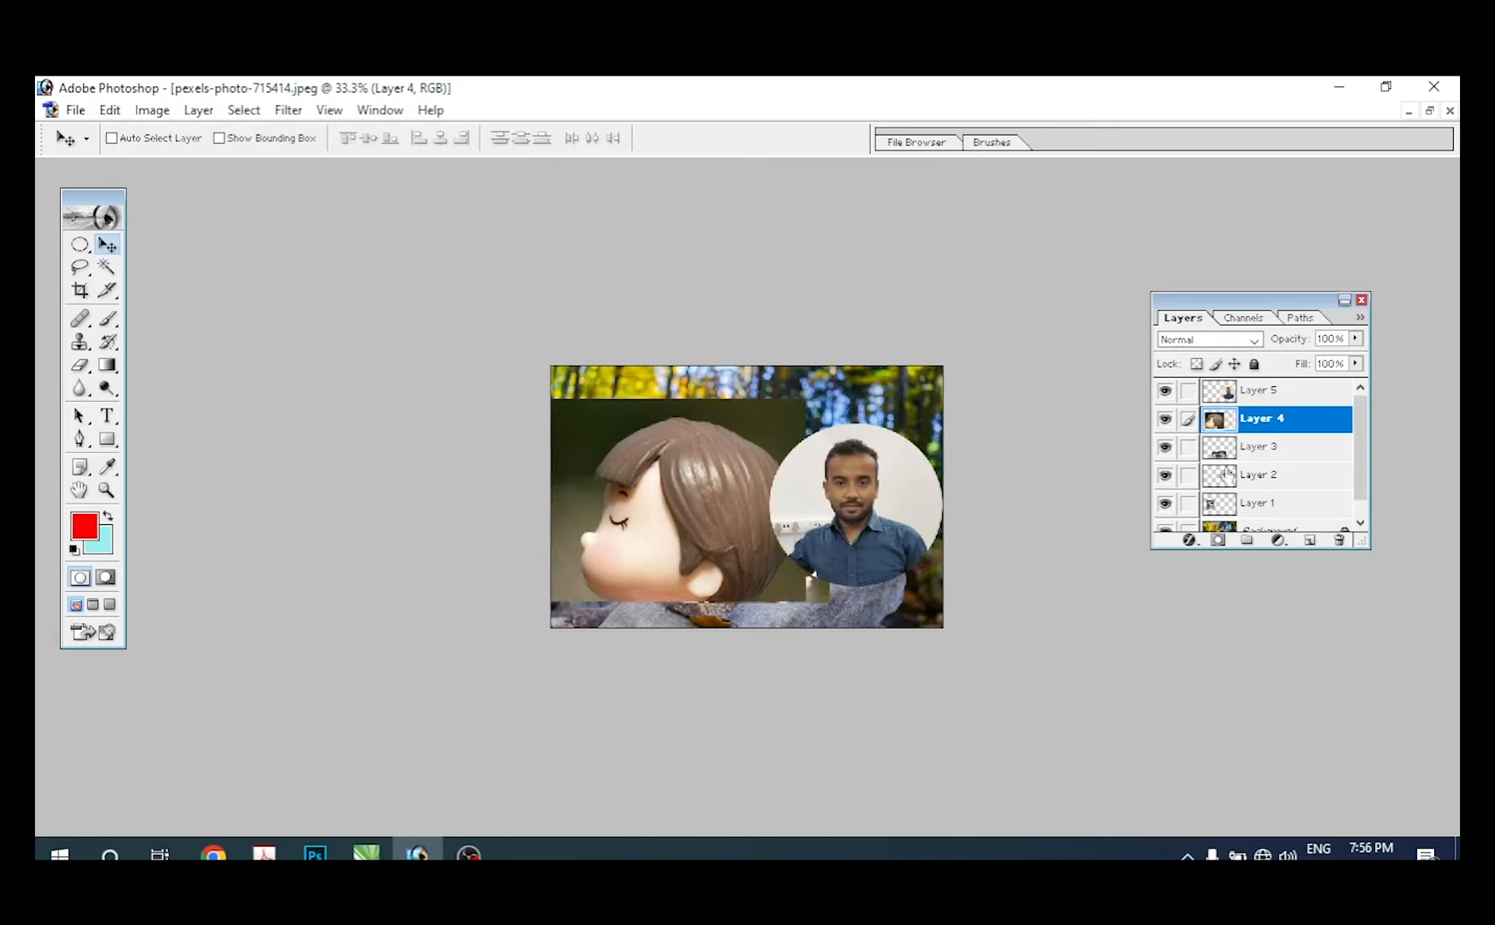
pyautogui.moveTo(873, 480); pyautogui.dragTo(873, 473)
pyautogui.hotkey('ctrl', 't')
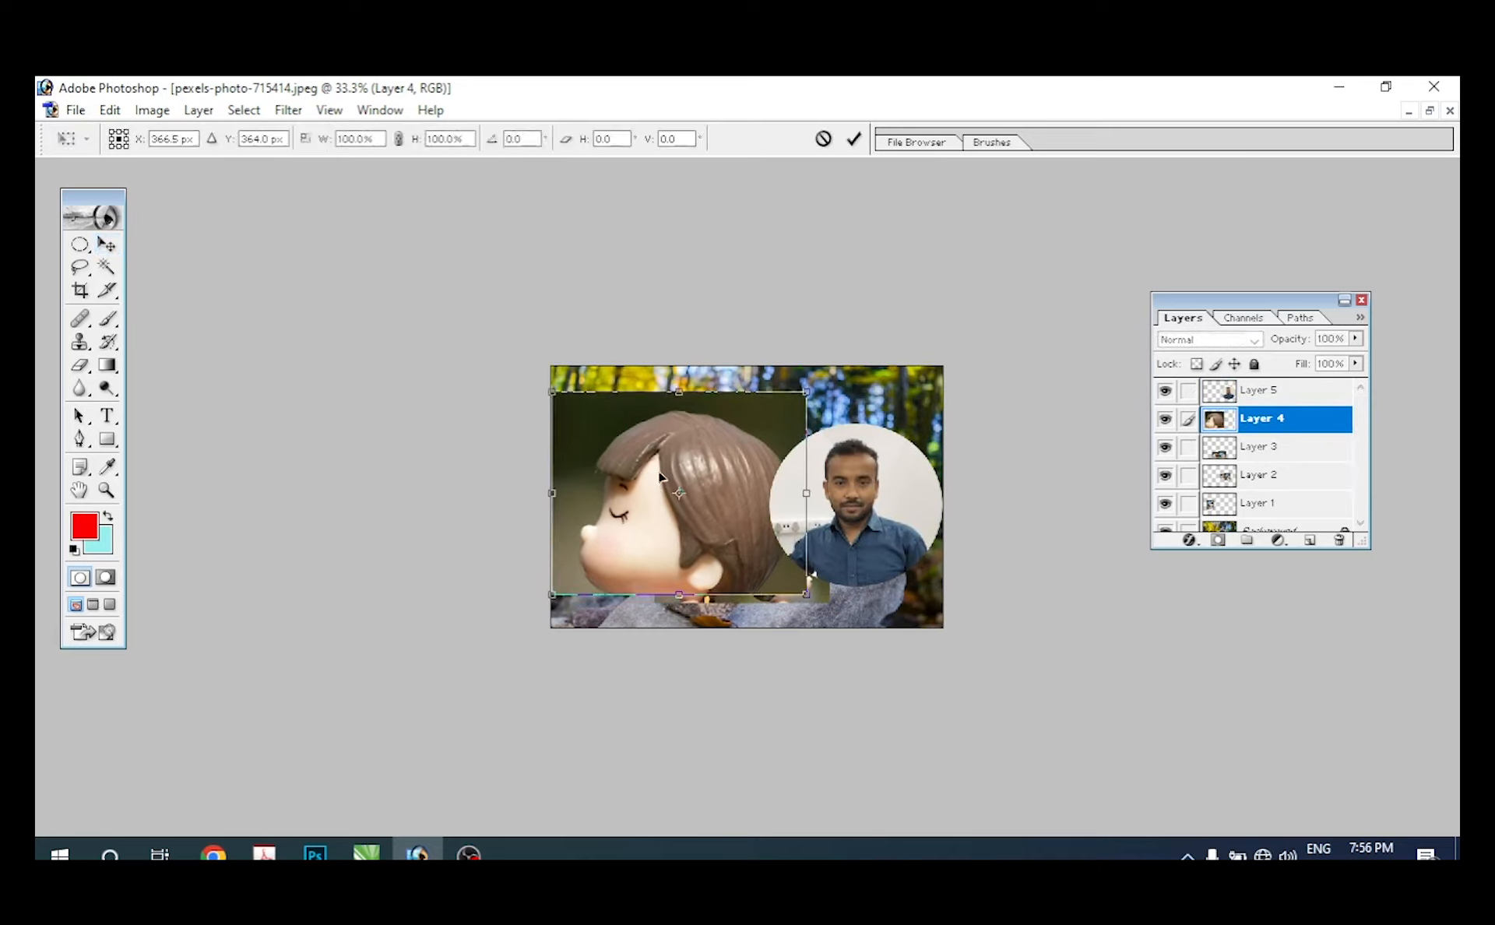
pyautogui.moveTo(804, 404); pyautogui.dragTo(767, 418)
pyautogui.press('Return')
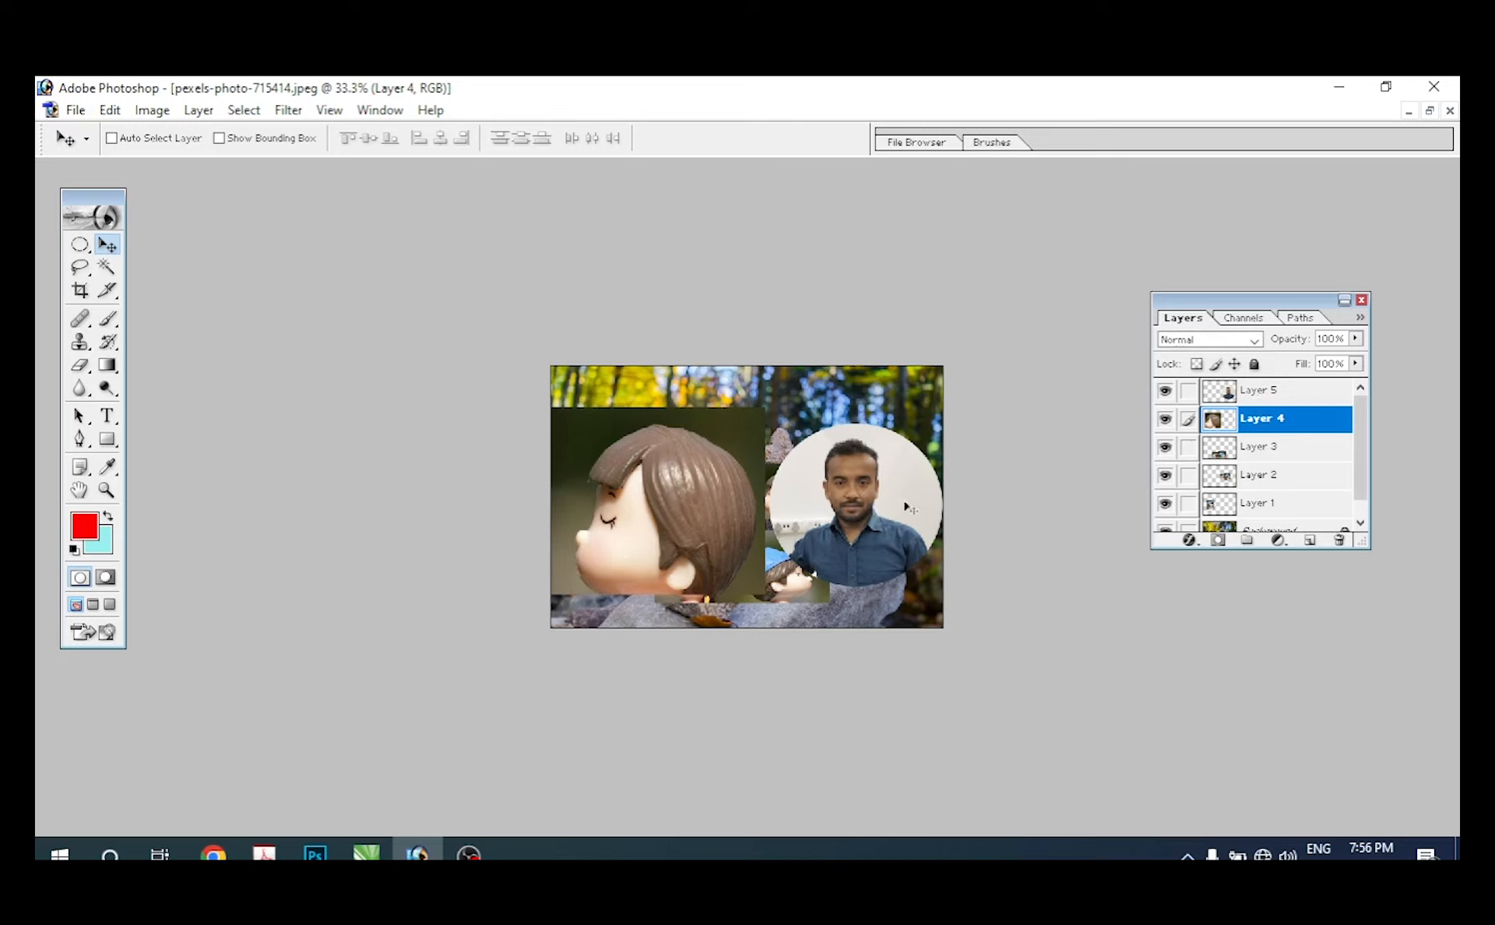
# Step: Go through the layer stack, activating Background, Layer 1, Layer 2, Layer 3 and Layer 4 in turn
pyautogui.moveTo(1356, 444); pyautogui.dragTo(1355, 458)
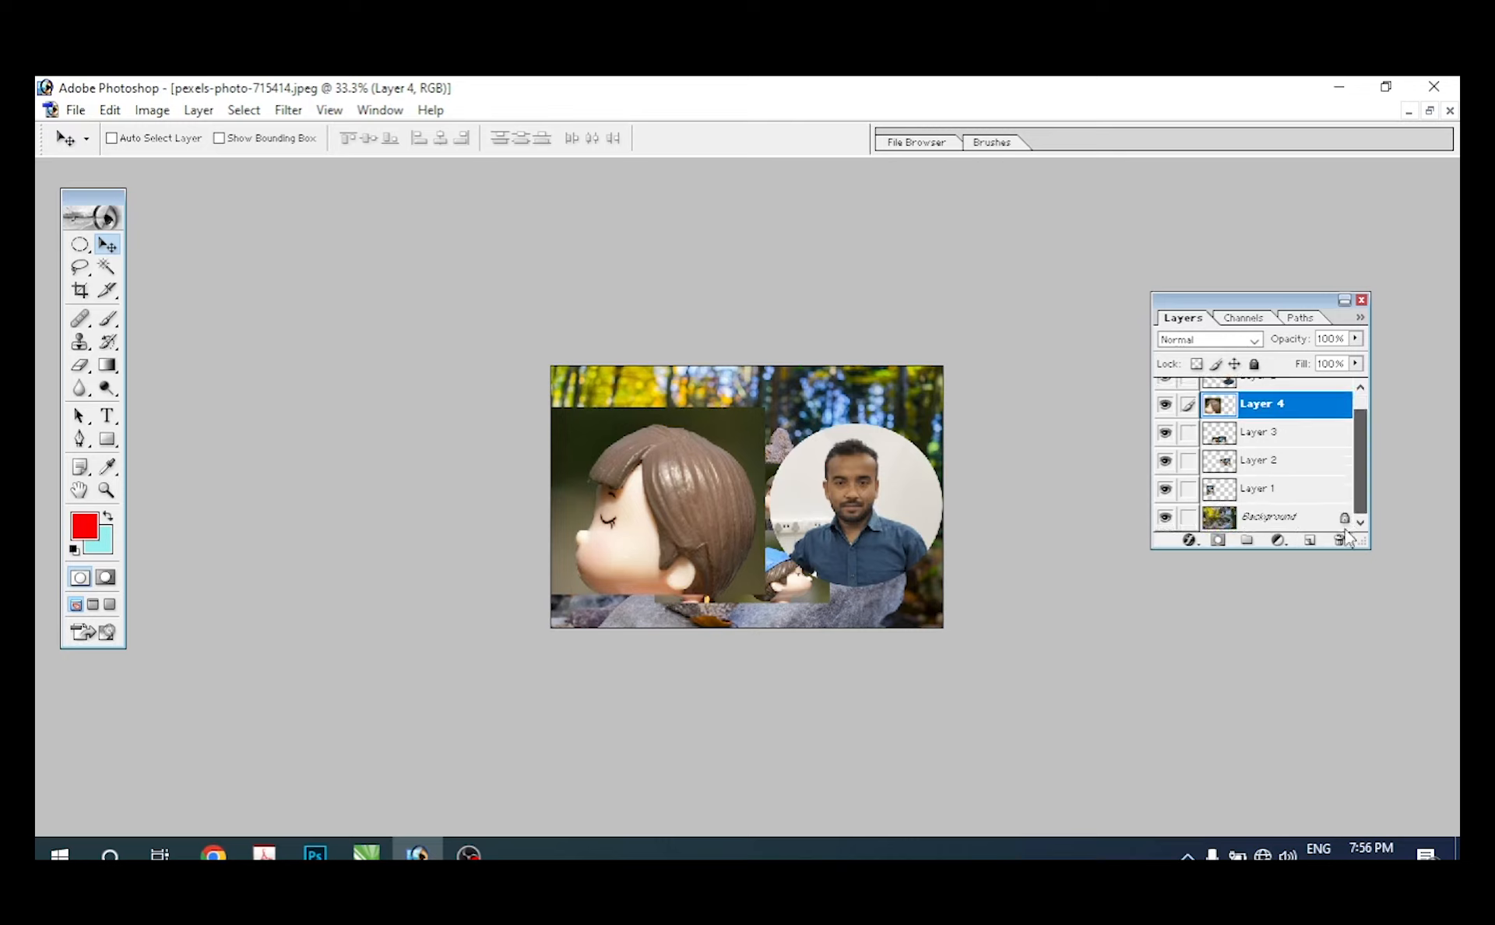
pyautogui.click(1249, 517)
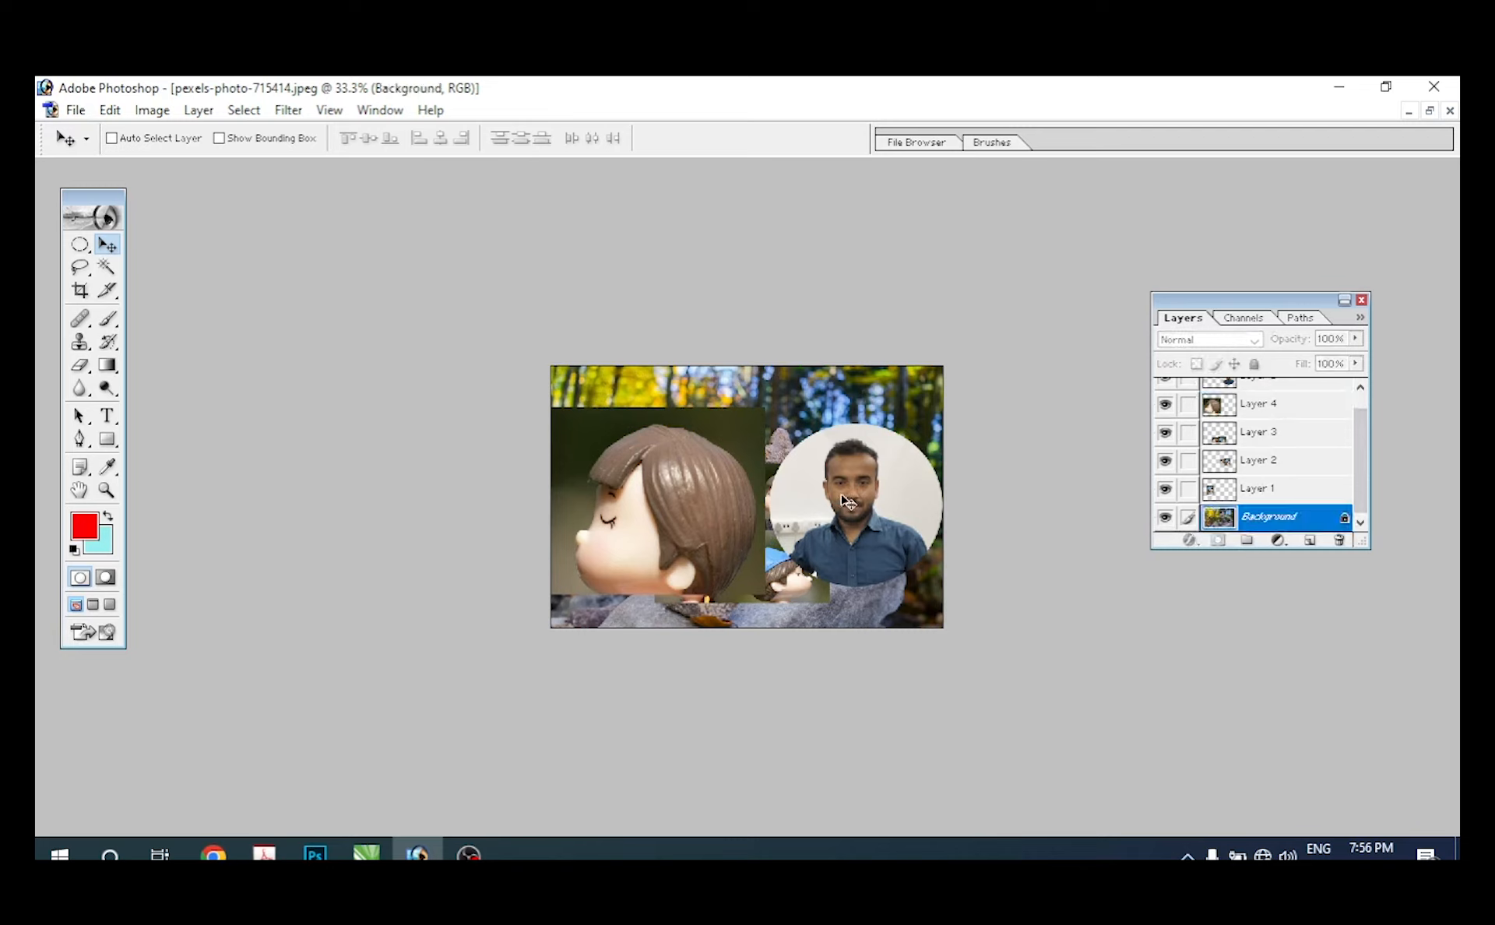
pyautogui.click(1269, 490)
pyautogui.click(1266, 463)
pyautogui.click(1262, 436)
pyautogui.click(1255, 407)
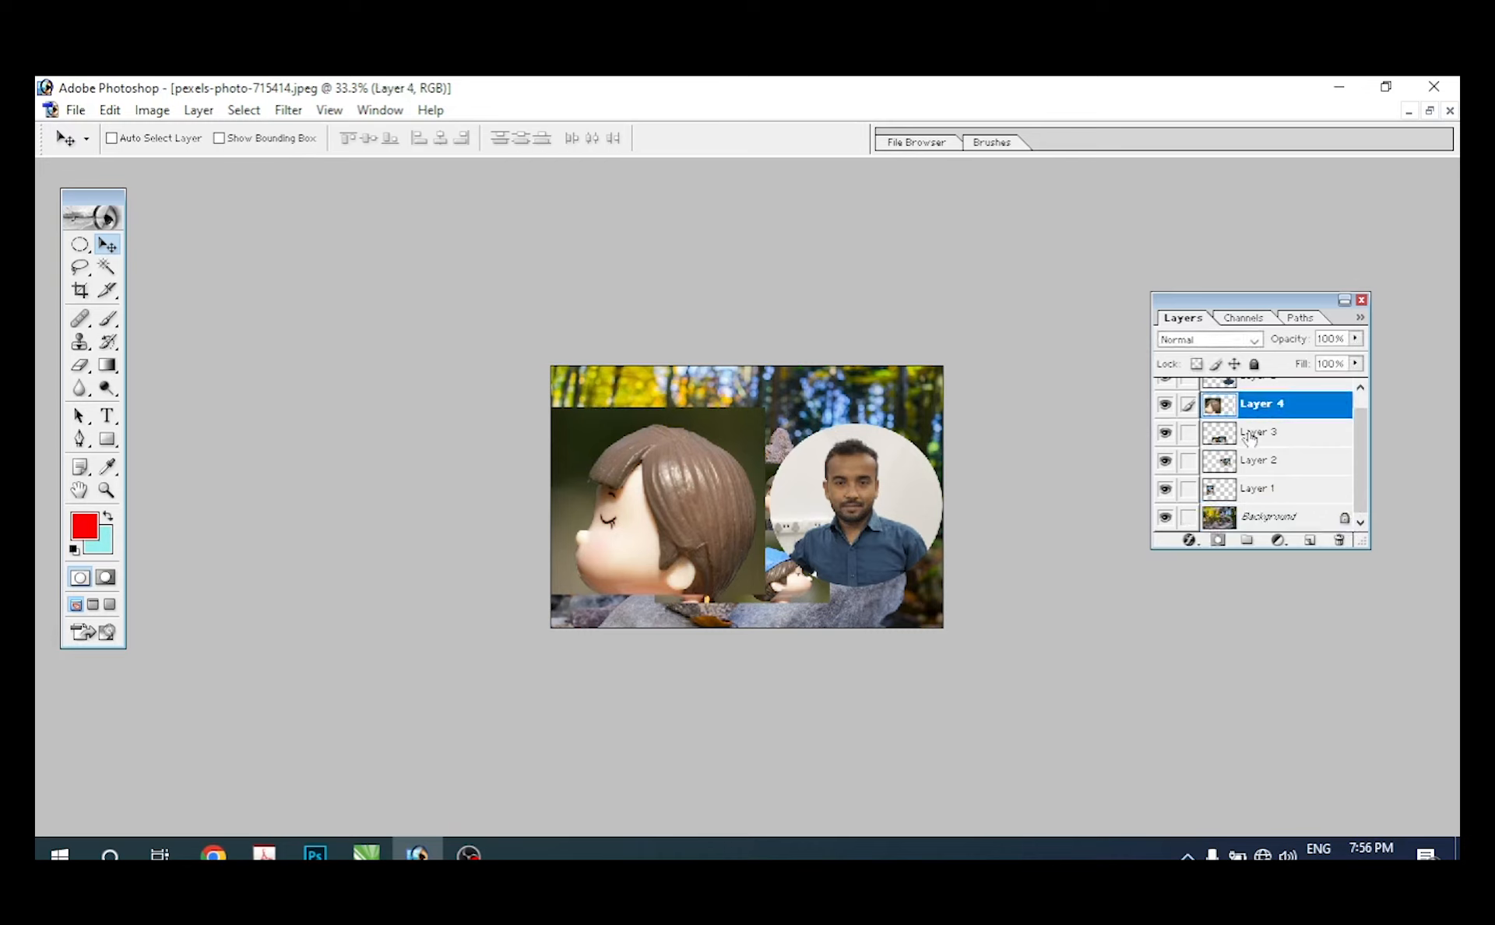
pyautogui.scroll(1, 1251, 436)
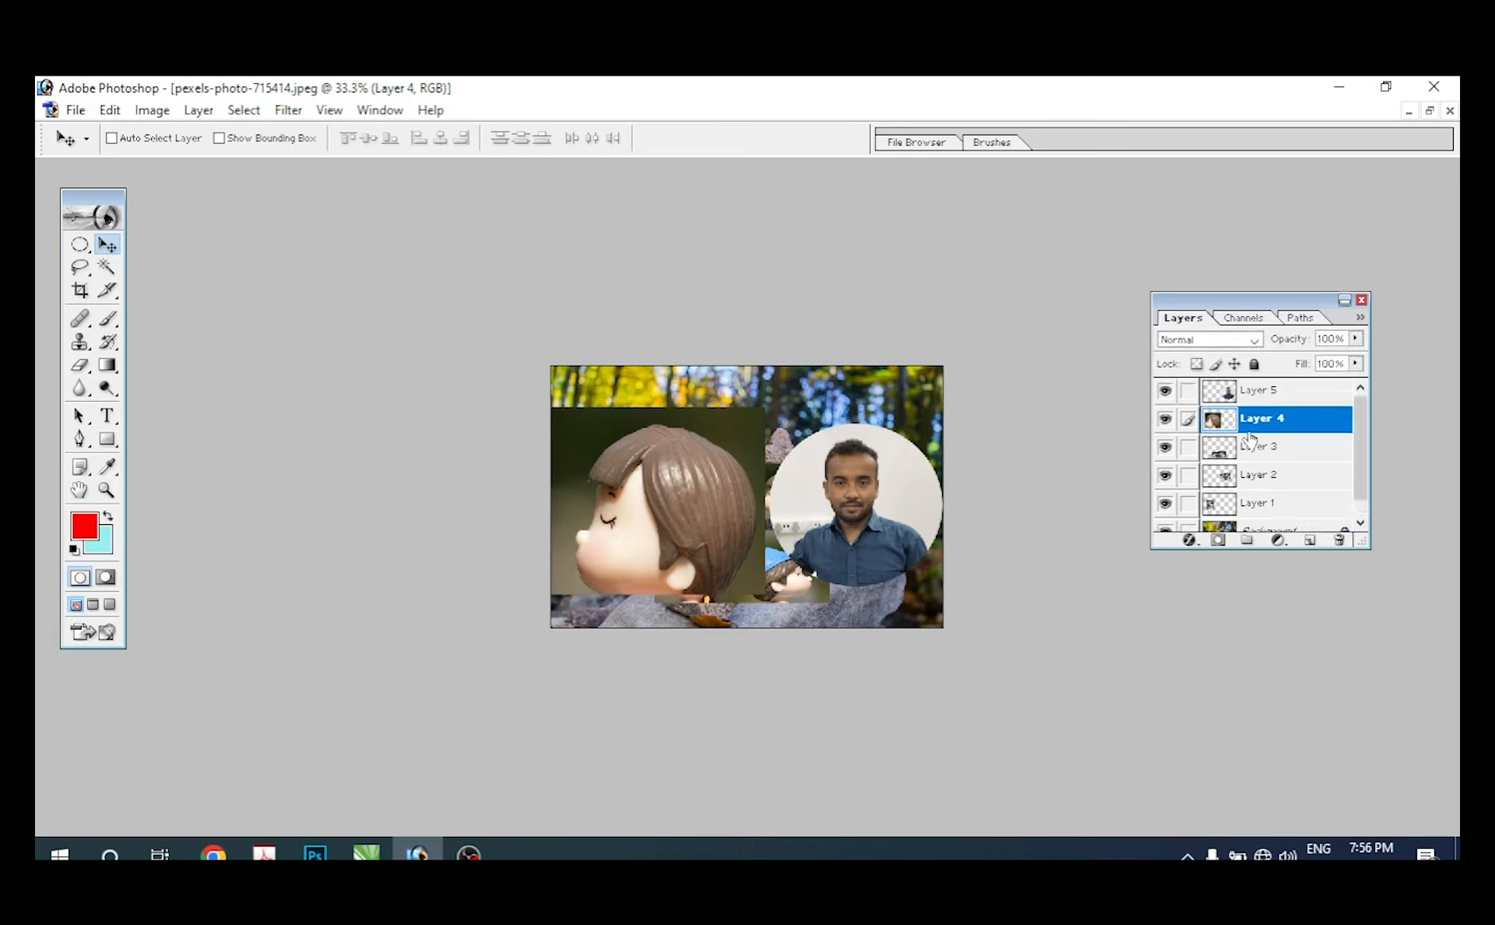
# Step: Activate Layer 5 by picking it from the man's picture on the canvas and move it slightly down
pyautogui.rightClick(848, 492)
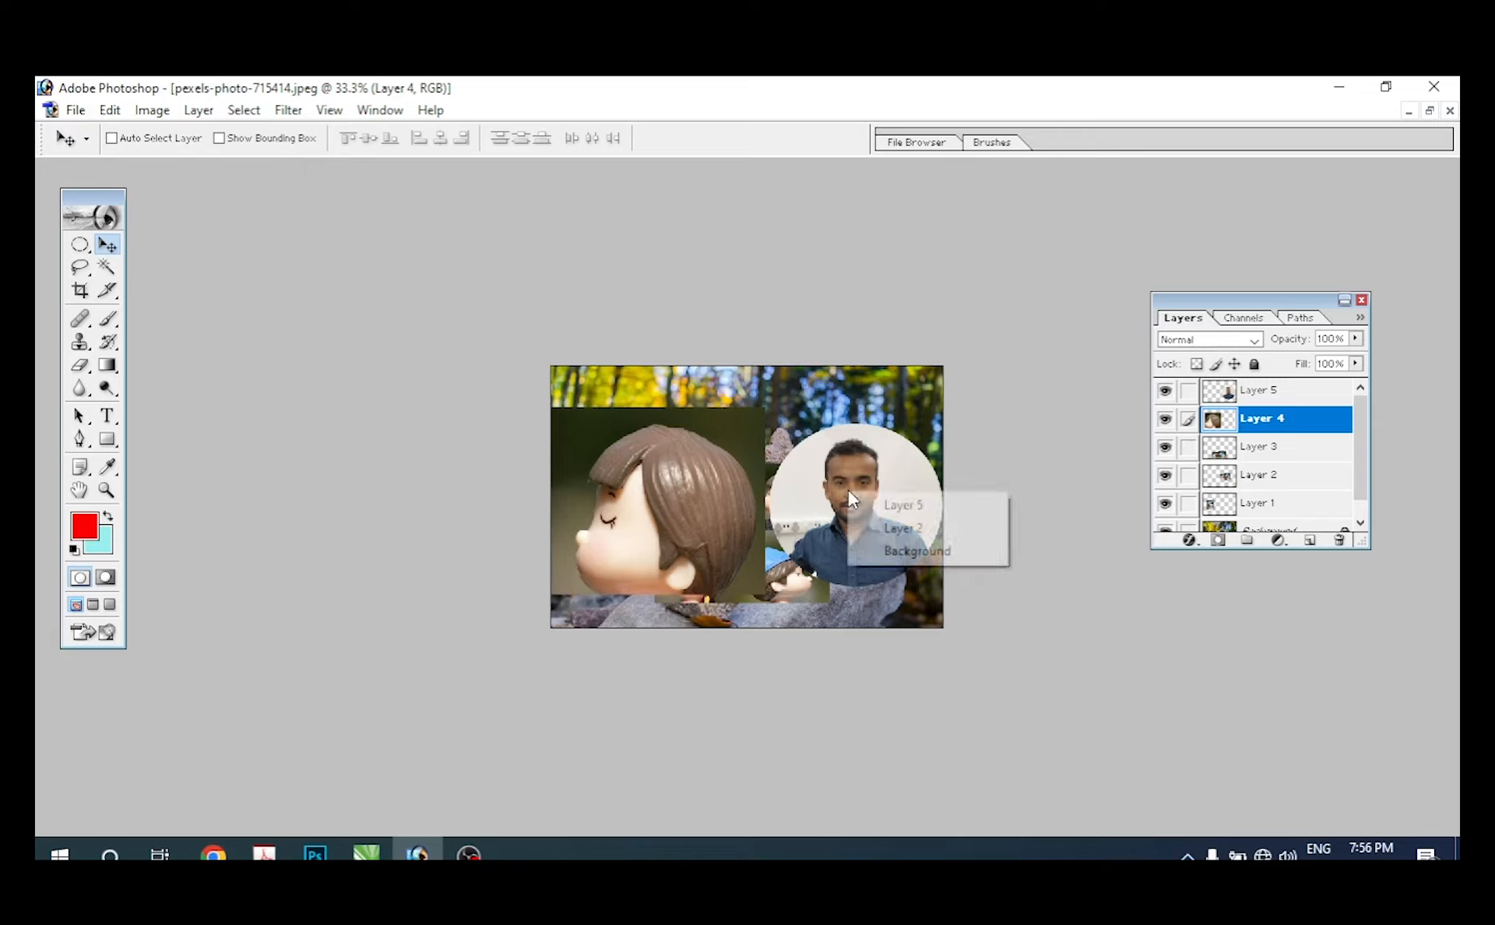
pyautogui.click(898, 506)
pyautogui.moveTo(882, 492); pyautogui.dragTo(880, 507)
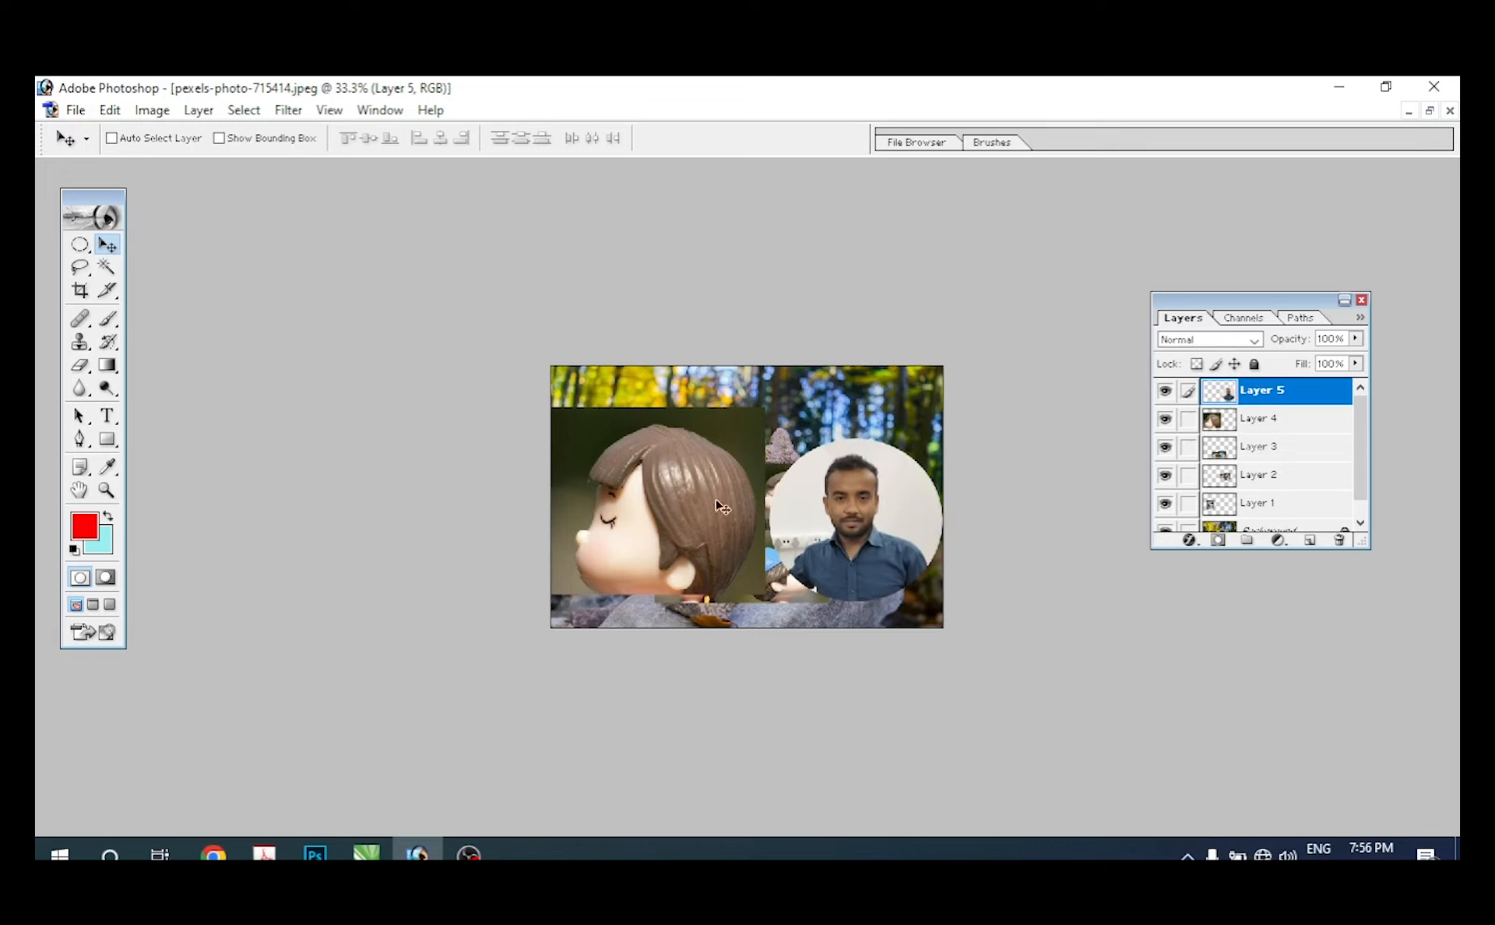
# Step: Activate Layer 4 from the large girl's head on the canvas and move it to the photo's upper right
pyautogui.rightClick(650, 484)
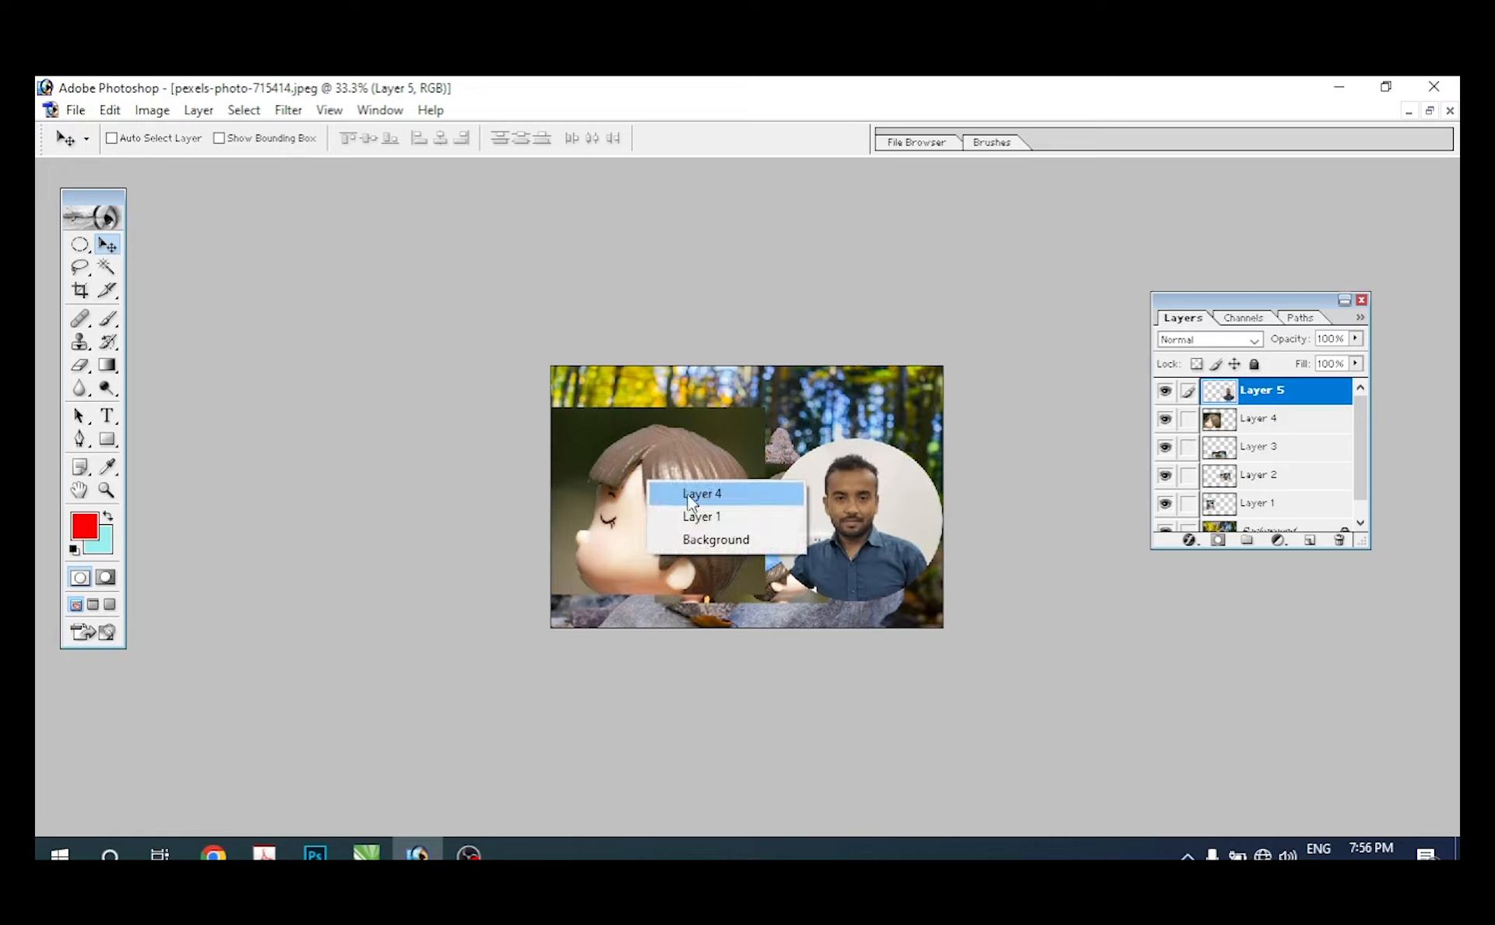
pyautogui.click(689, 493)
pyautogui.moveTo(662, 484); pyautogui.dragTo(809, 410)
pyautogui.moveTo(712, 595); pyautogui.dragTo(741, 570)
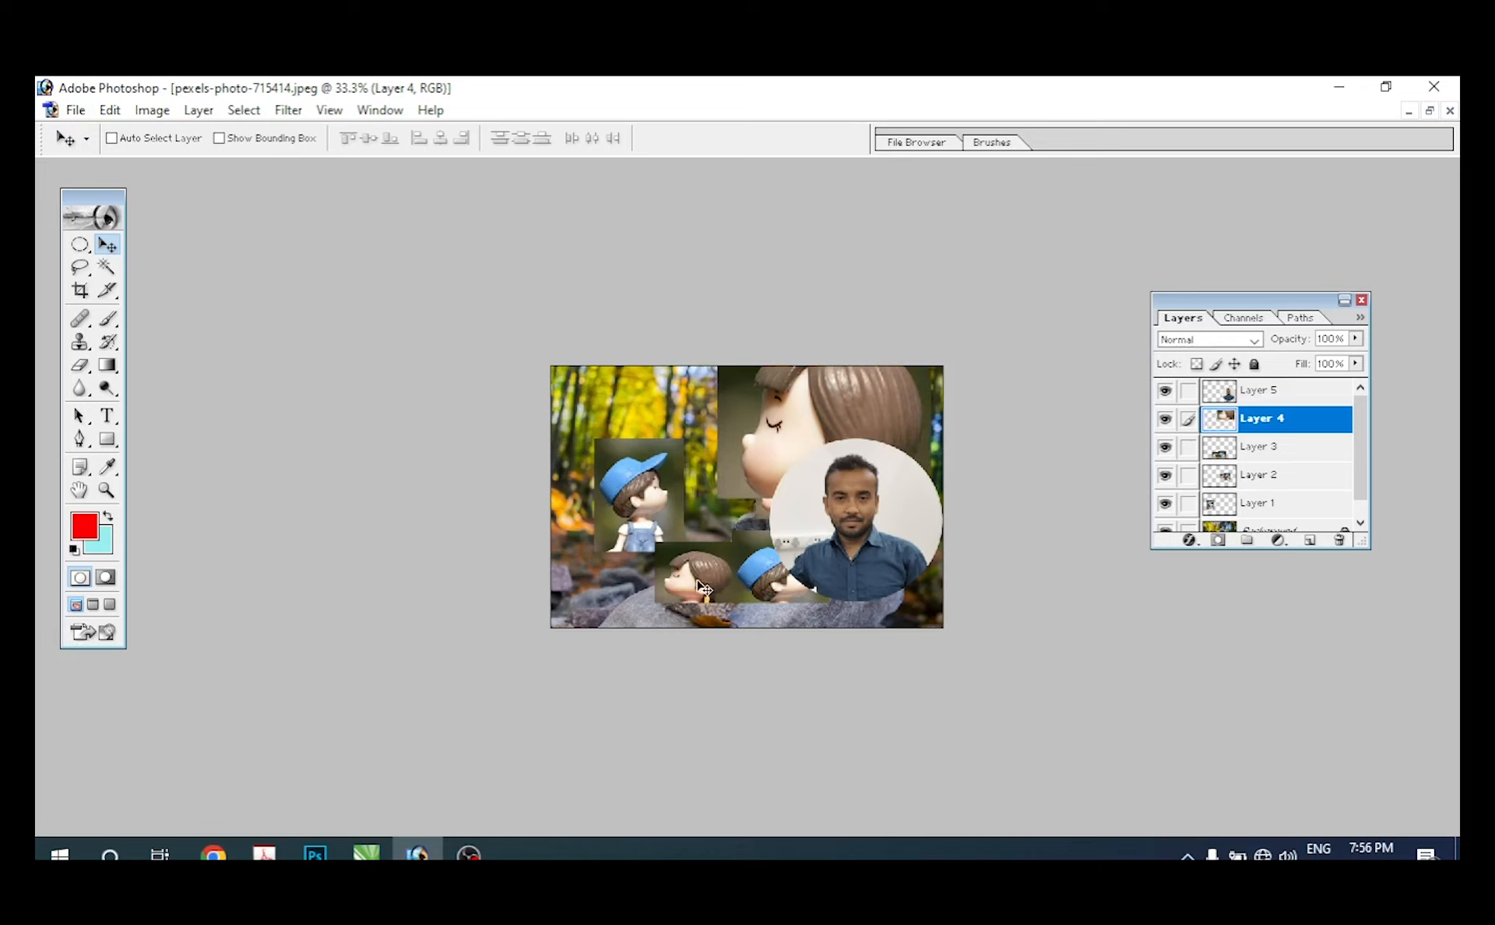
# Step: Activate Layer 3 from the small heads on the canvas and move it slightly toward the photo's lower left
pyautogui.rightClick(692, 582)
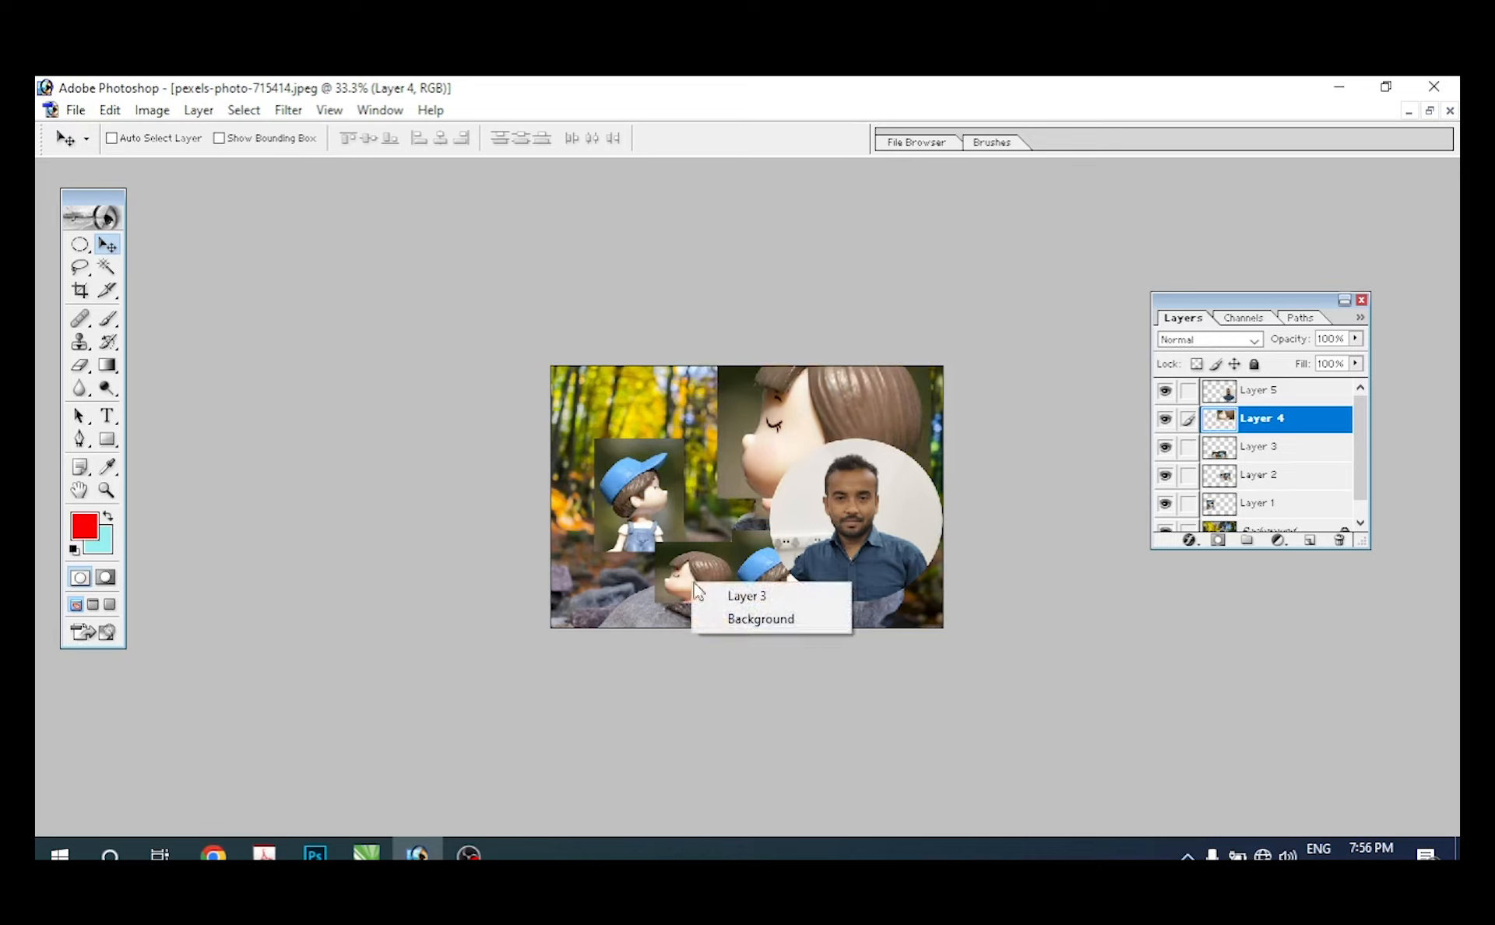
pyautogui.click(745, 596)
pyautogui.moveTo(745, 600); pyautogui.dragTo(699, 604)
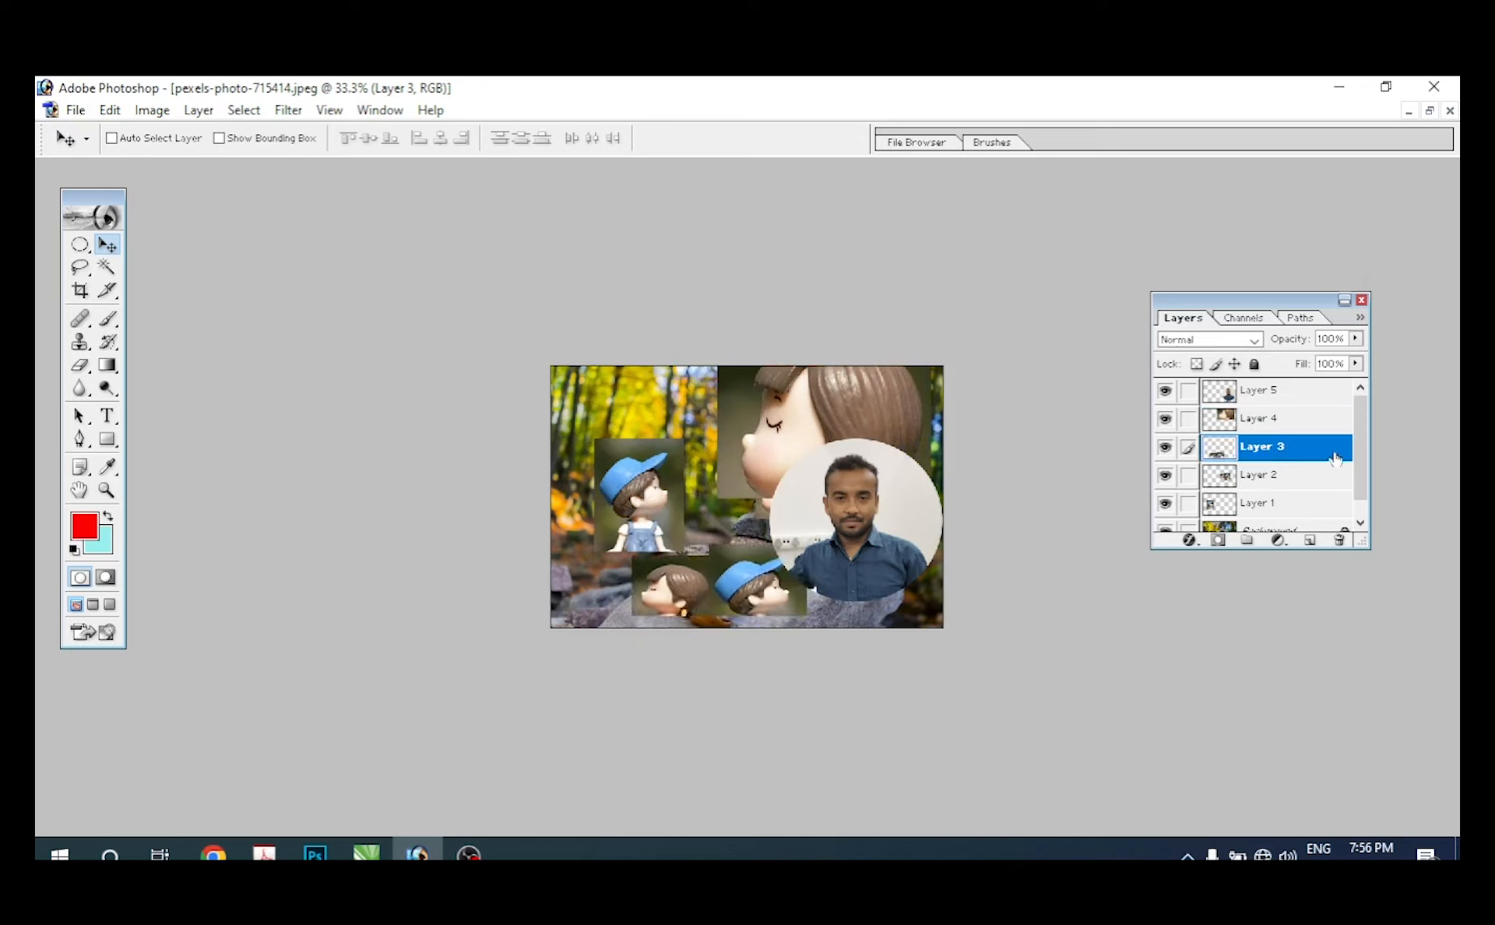
# Step: Activate Layer 1 from the capped boy's picture on the canvas and place it above Layer 2 in the layer stack
pyautogui.rightClick(644, 491)
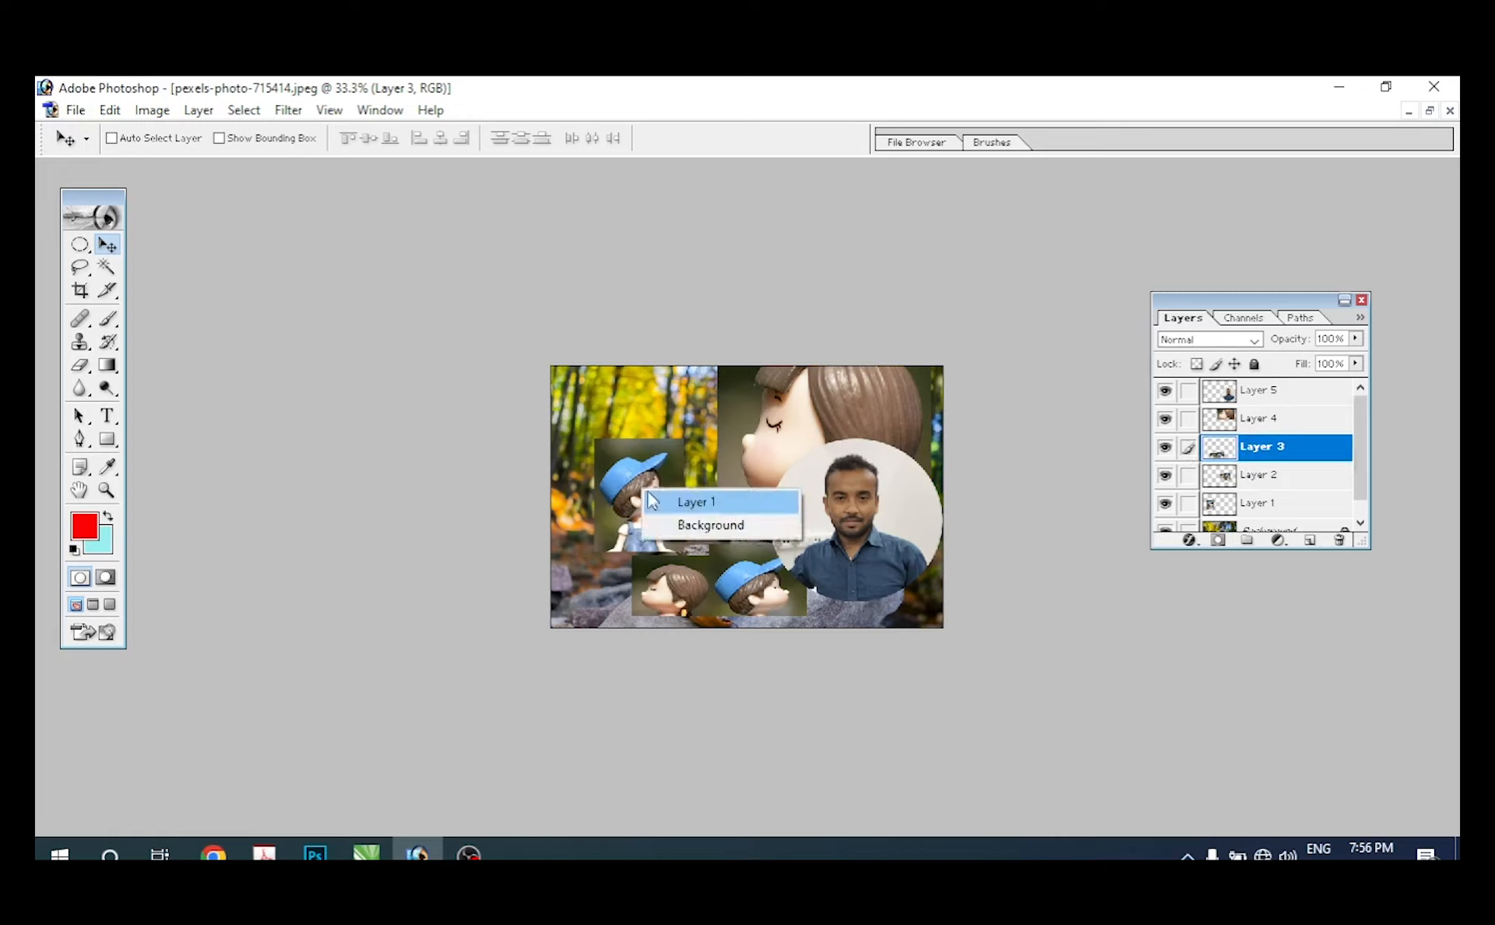
pyautogui.click(666, 505)
pyautogui.moveTo(1271, 513); pyautogui.dragTo(1342, 537)
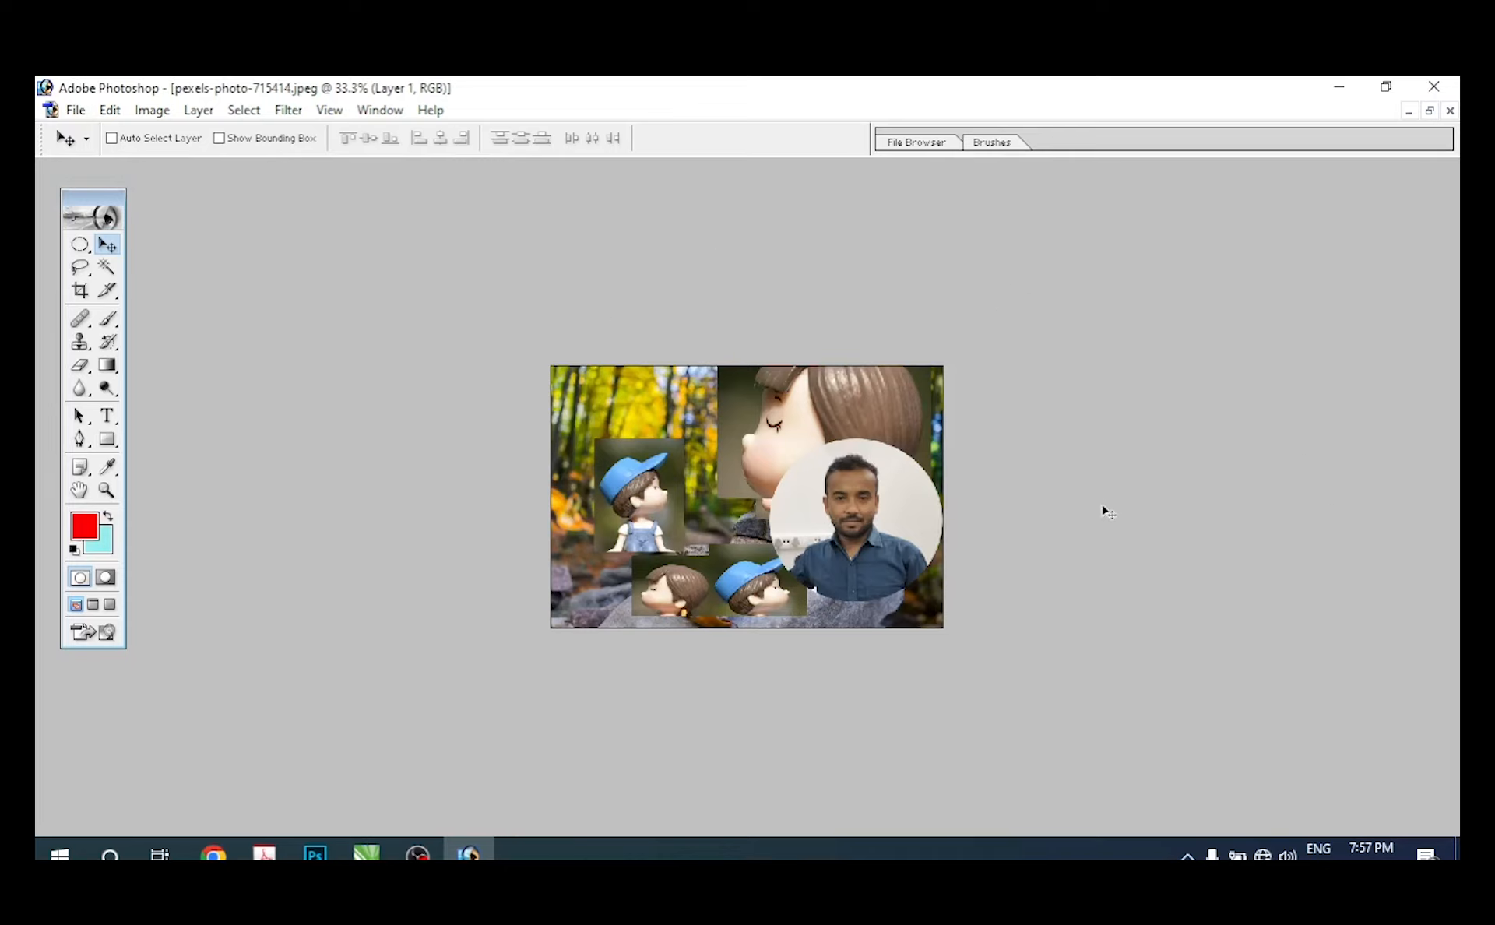
# Step: Shift the capped boy's layer to the right and reset the palettes to their default locations
pyautogui.click(379, 111)
pyautogui.moveTo(648, 230); pyautogui.dragTo(732, 221)
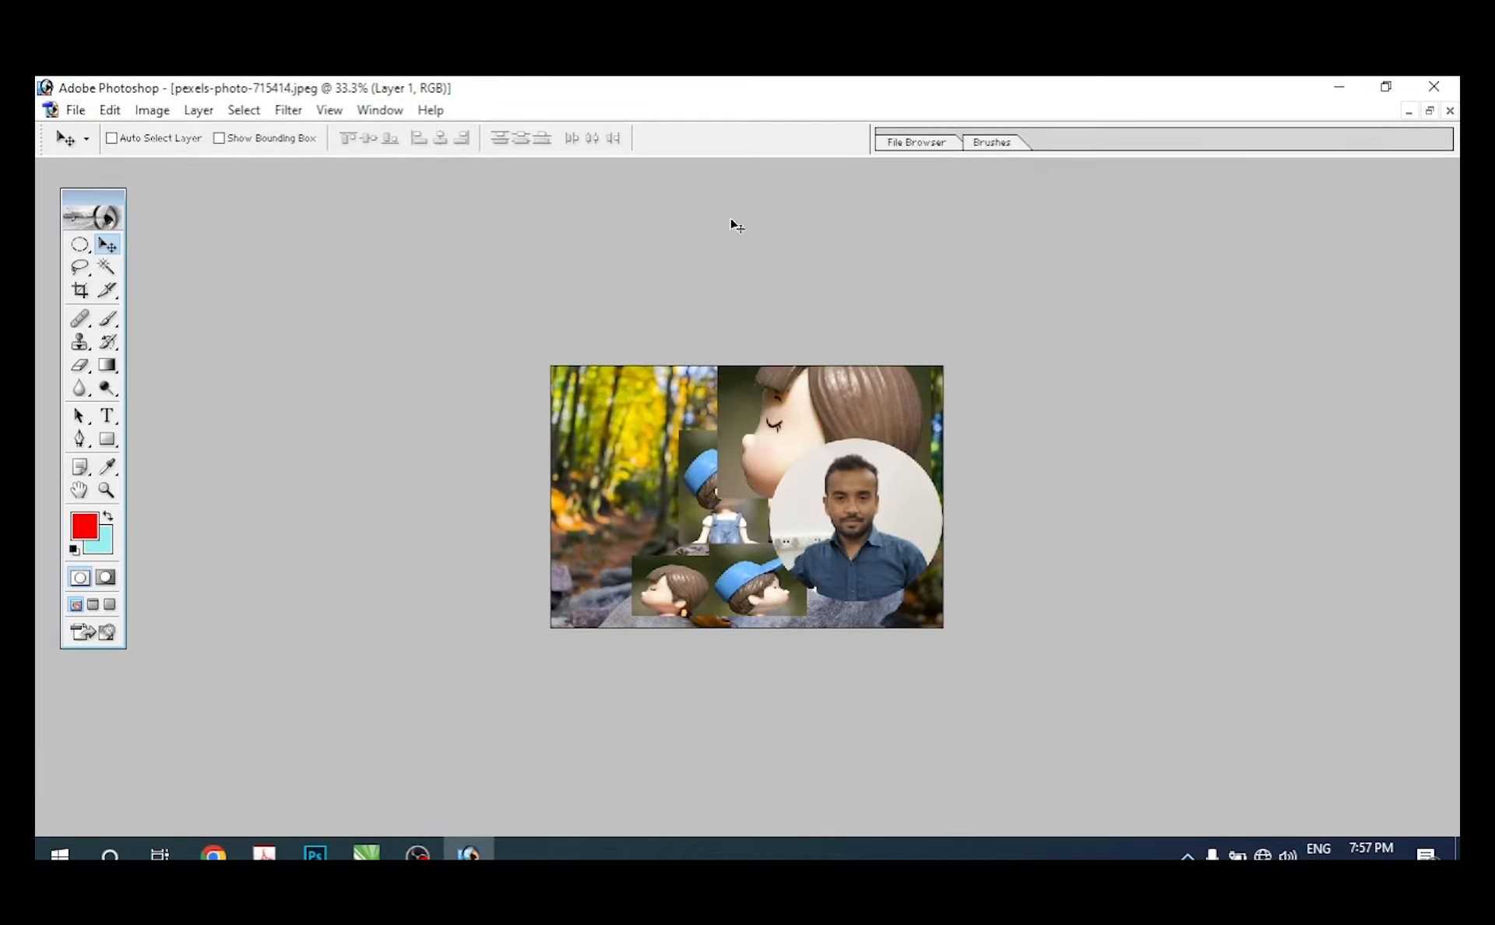
pyautogui.click(392, 115)
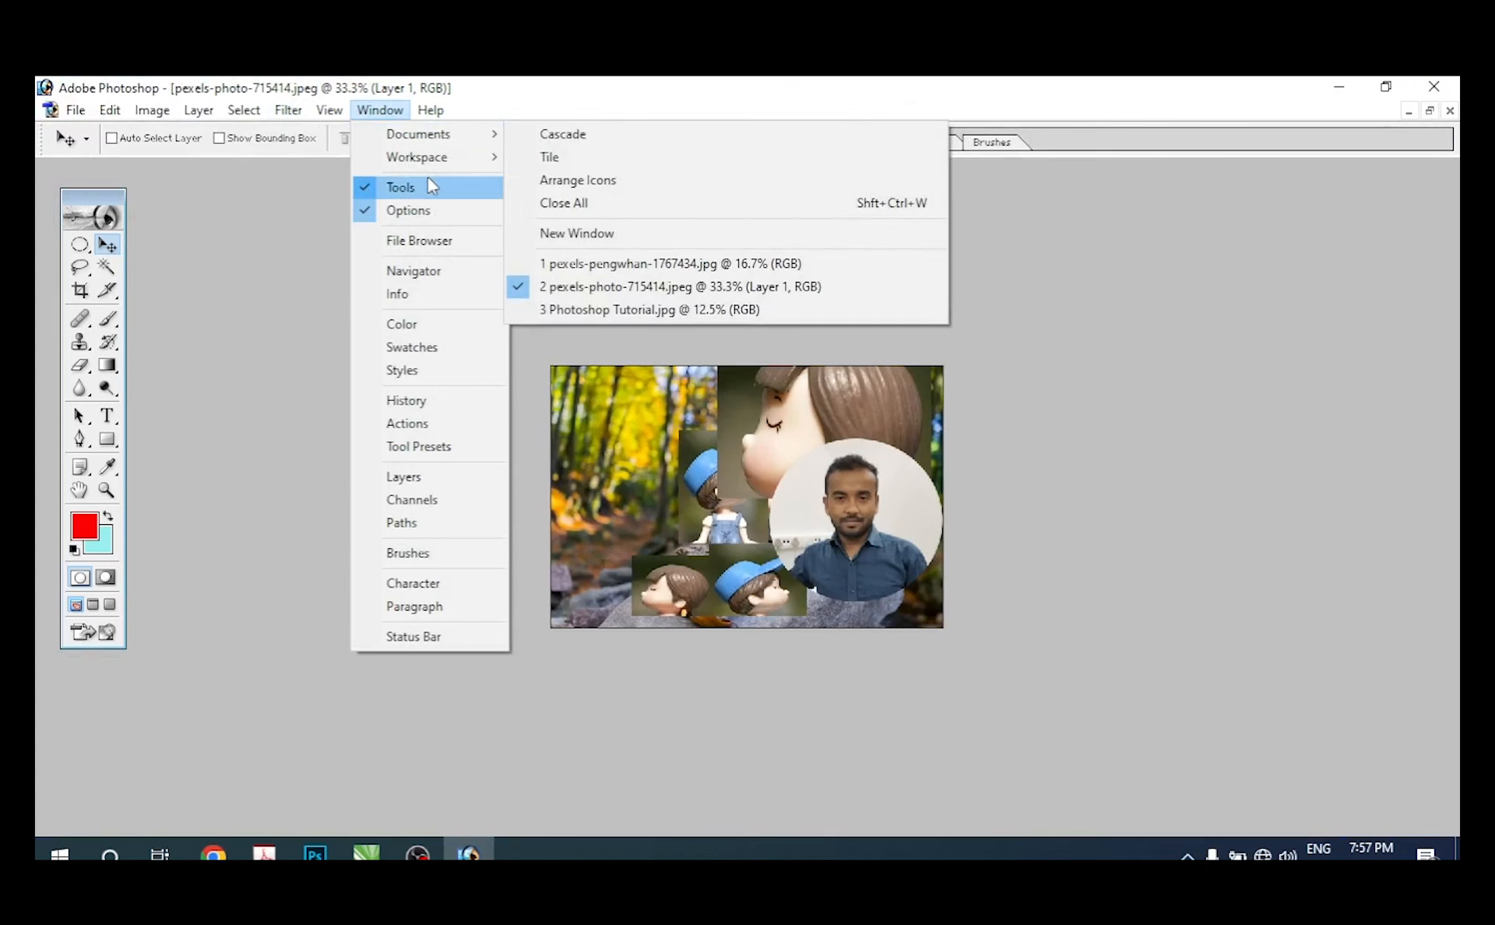
pyautogui.moveTo(434, 157)
pyautogui.click(603, 211)
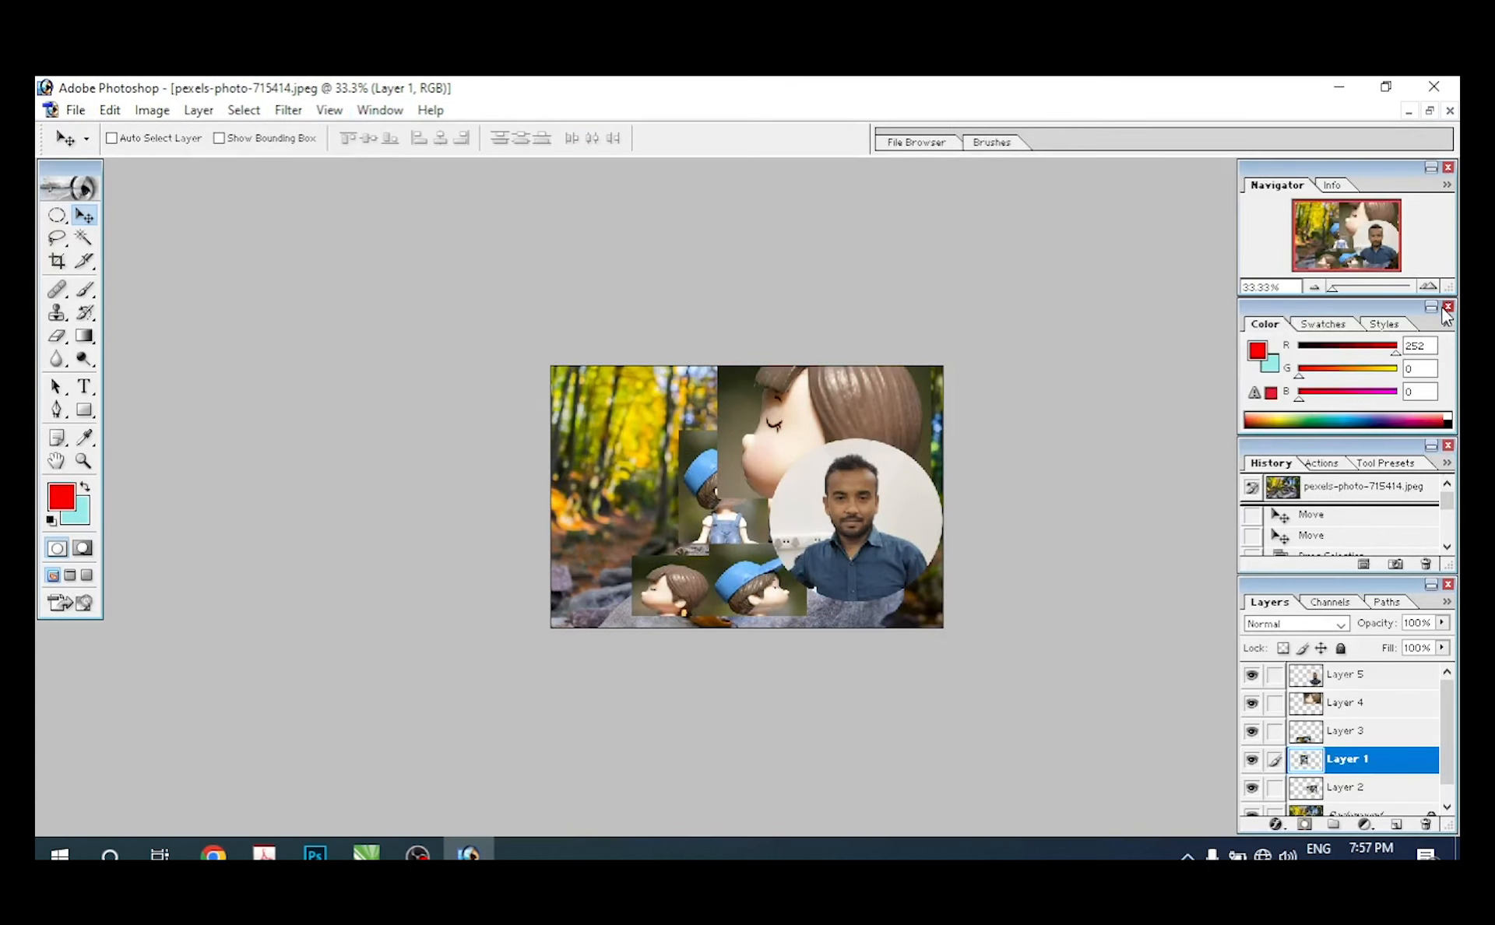
# Step: Close the Color, History and Navigator palette groups and place the Layers palette beside the photo at mid-height
pyautogui.click(1447, 307)
pyautogui.click(1448, 447)
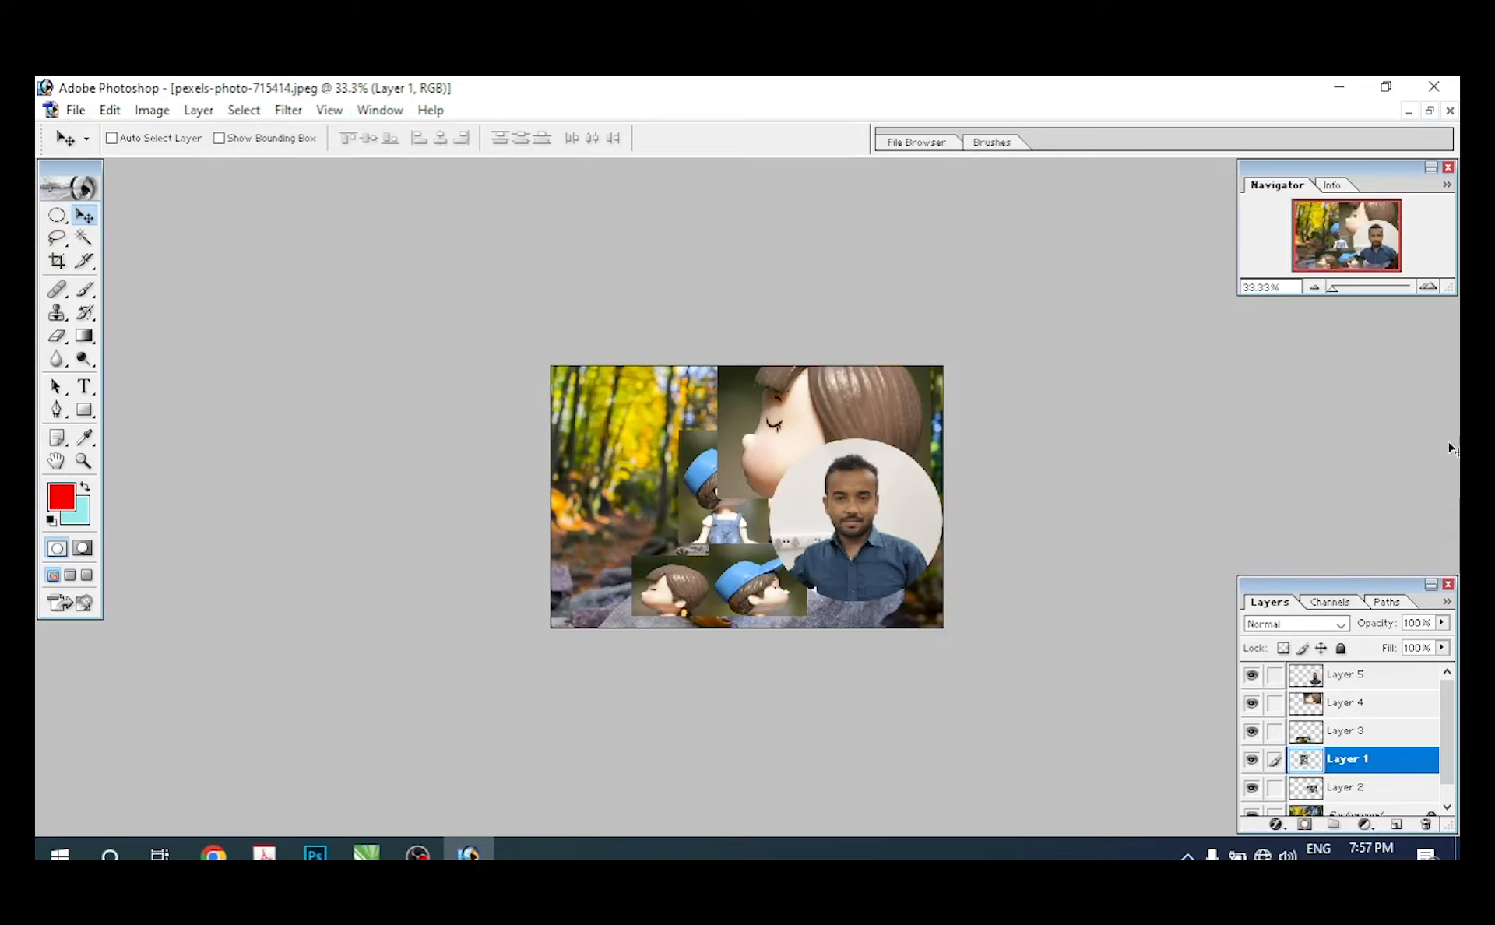
pyautogui.click(1449, 167)
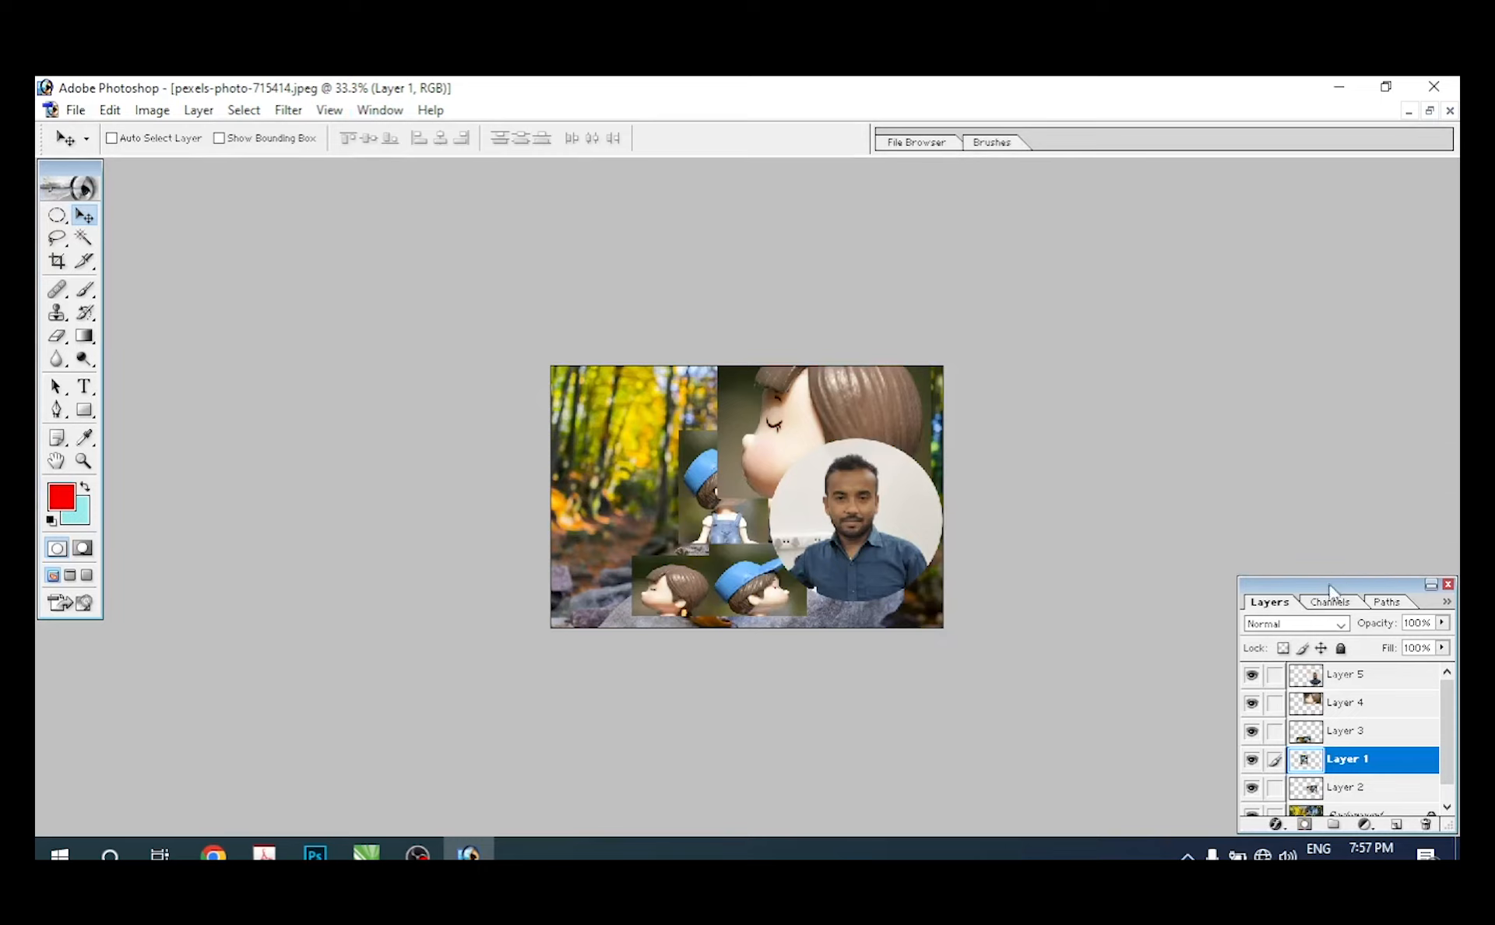
pyautogui.moveTo(1323, 584); pyautogui.dragTo(1252, 317)
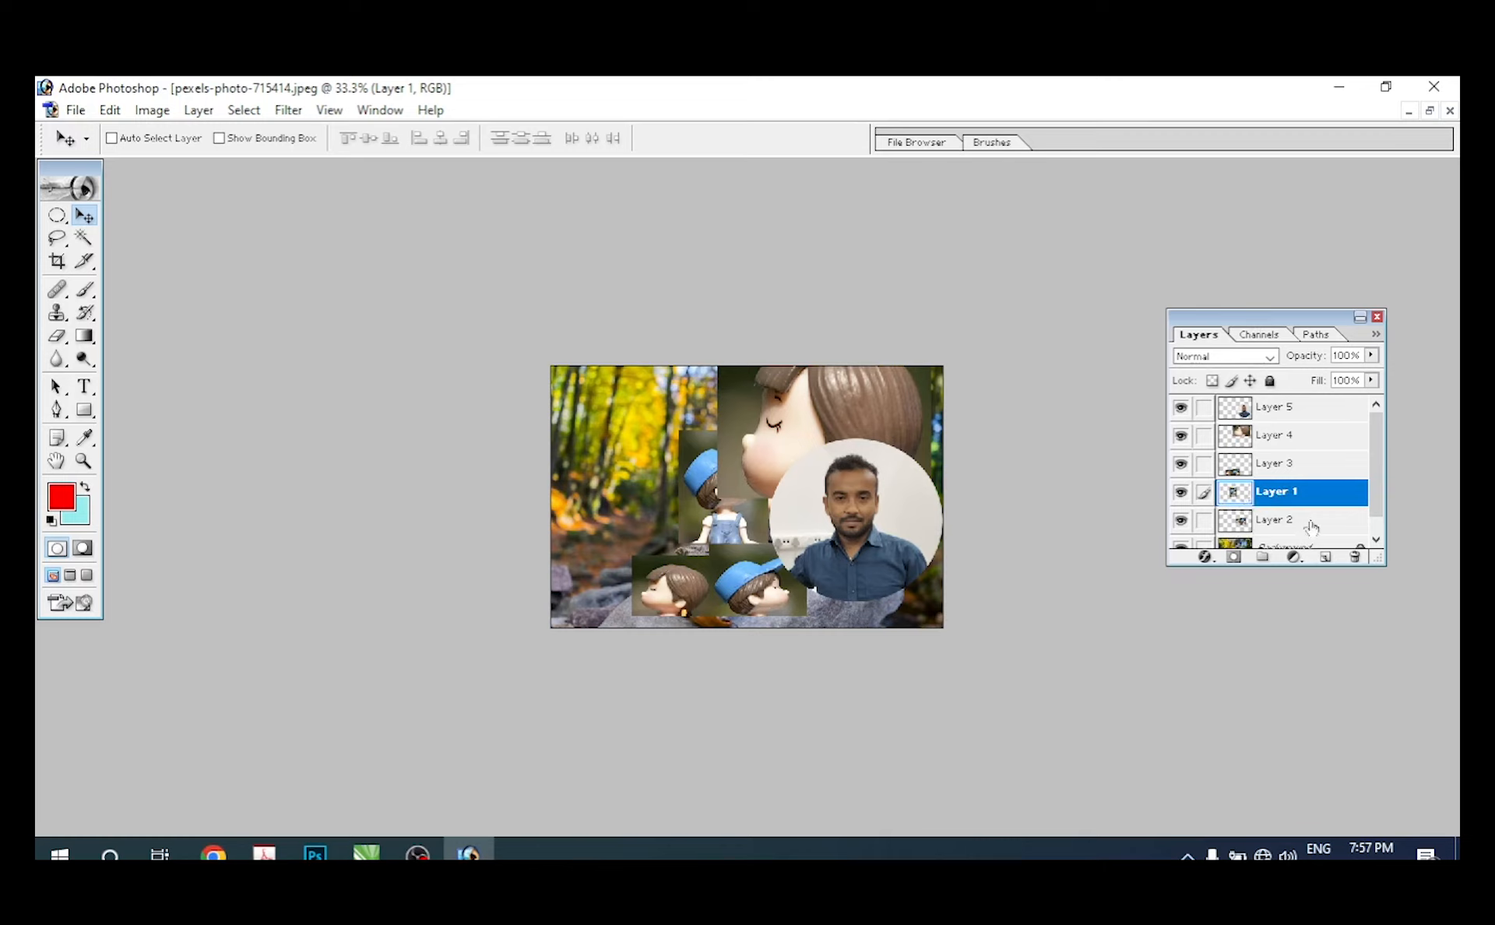
# Step: Delete the capped boy's Layer 1 and the small heads' Layer 3, activating Layer 3 from the canvas before removing it
pyautogui.moveTo(1302, 496); pyautogui.dragTo(1354, 560)
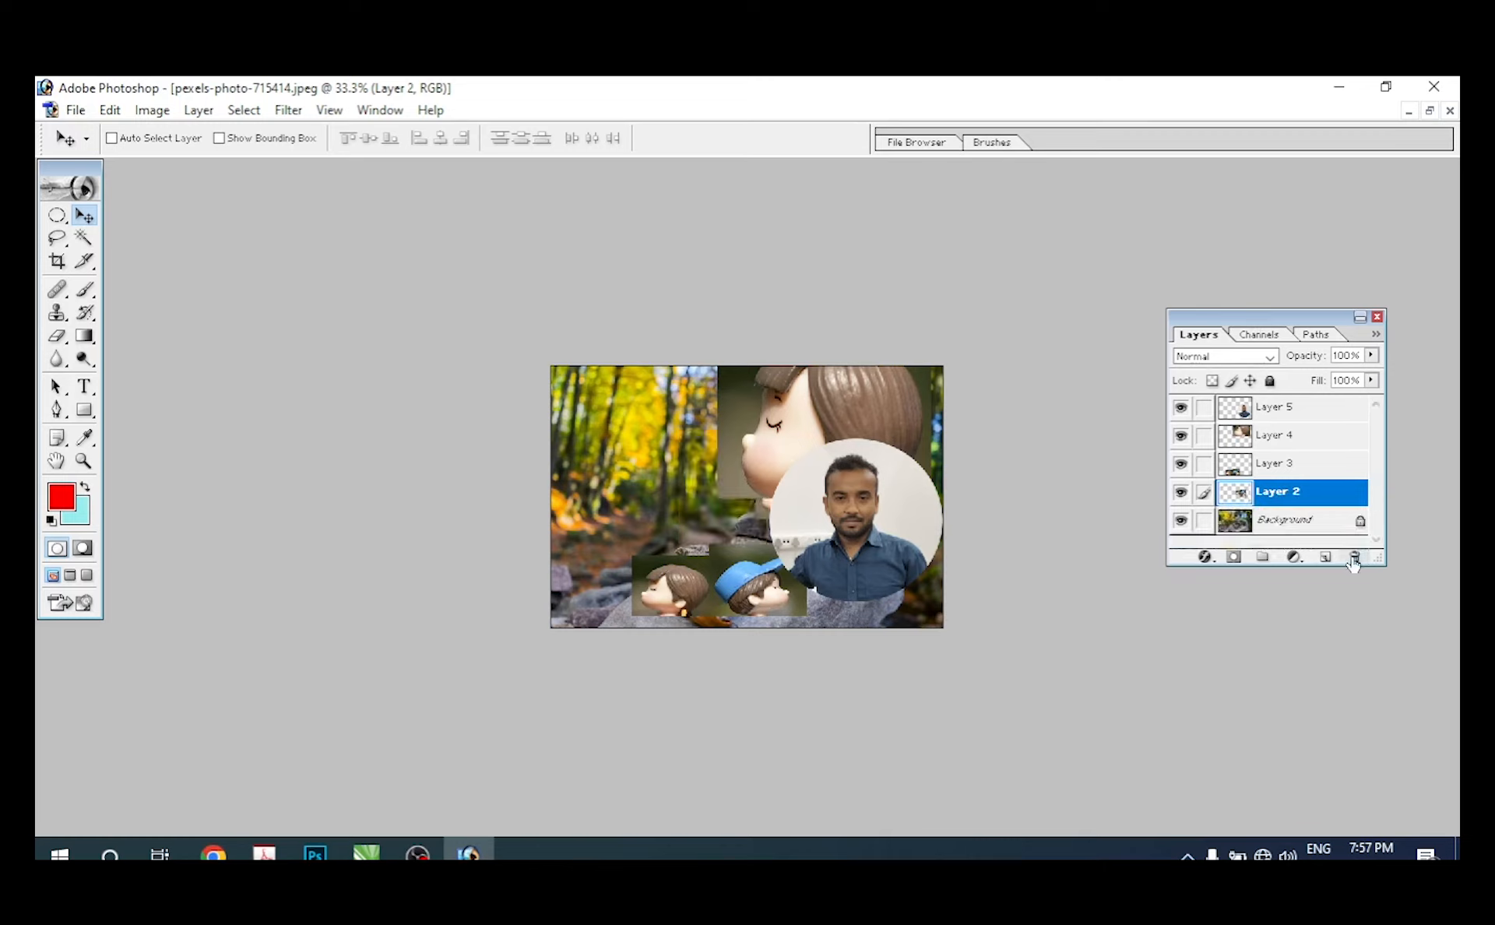
pyautogui.rightClick(677, 588)
pyautogui.click(704, 596)
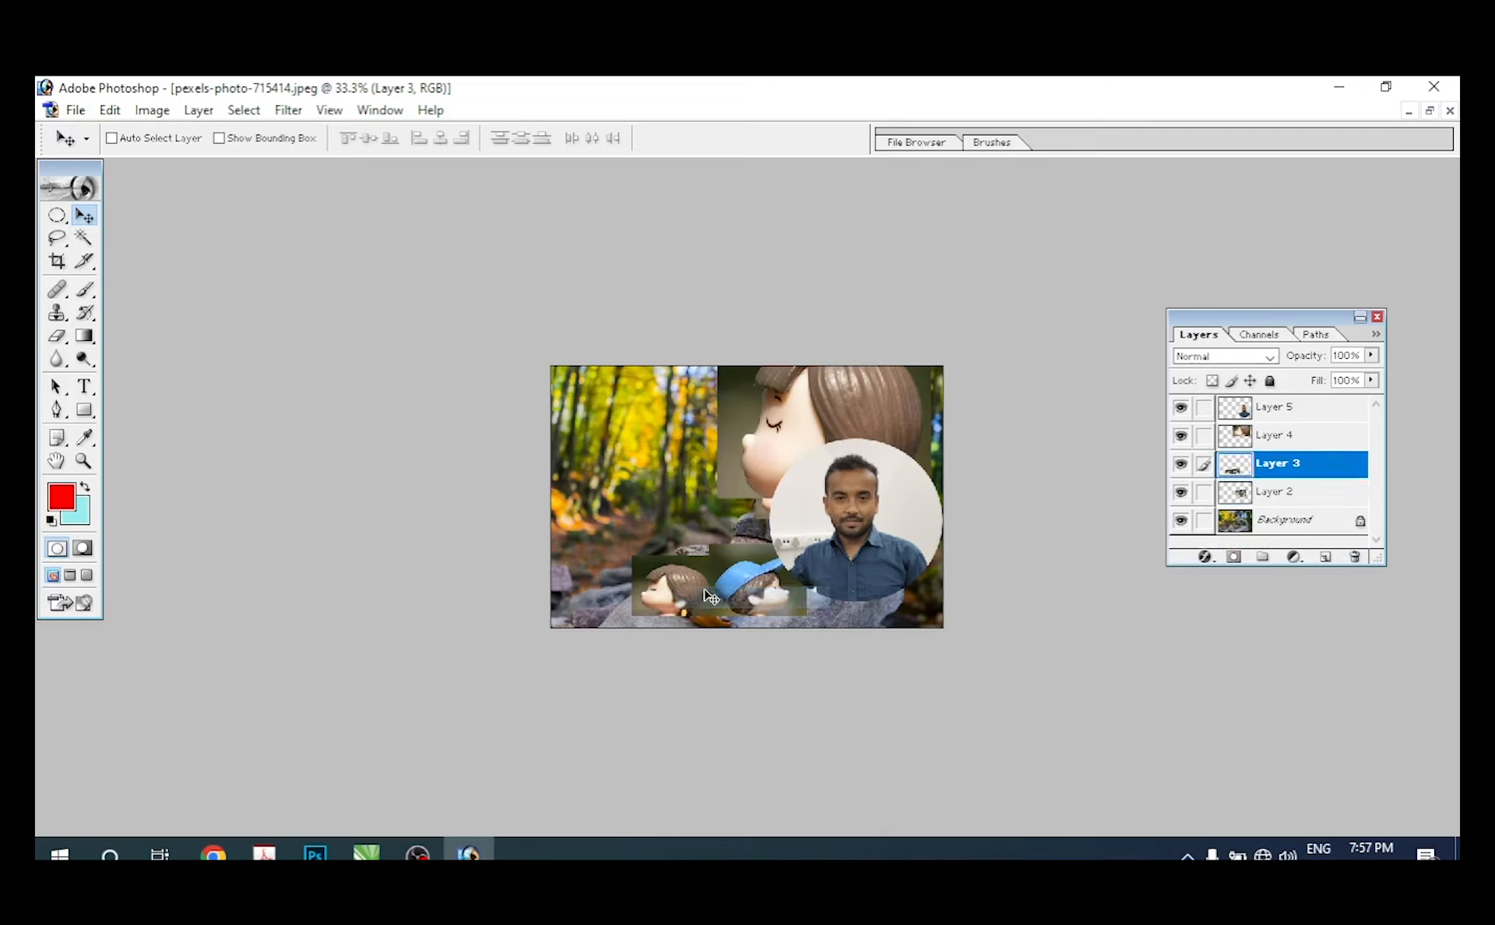
pyautogui.moveTo(703, 594); pyautogui.dragTo(633, 552)
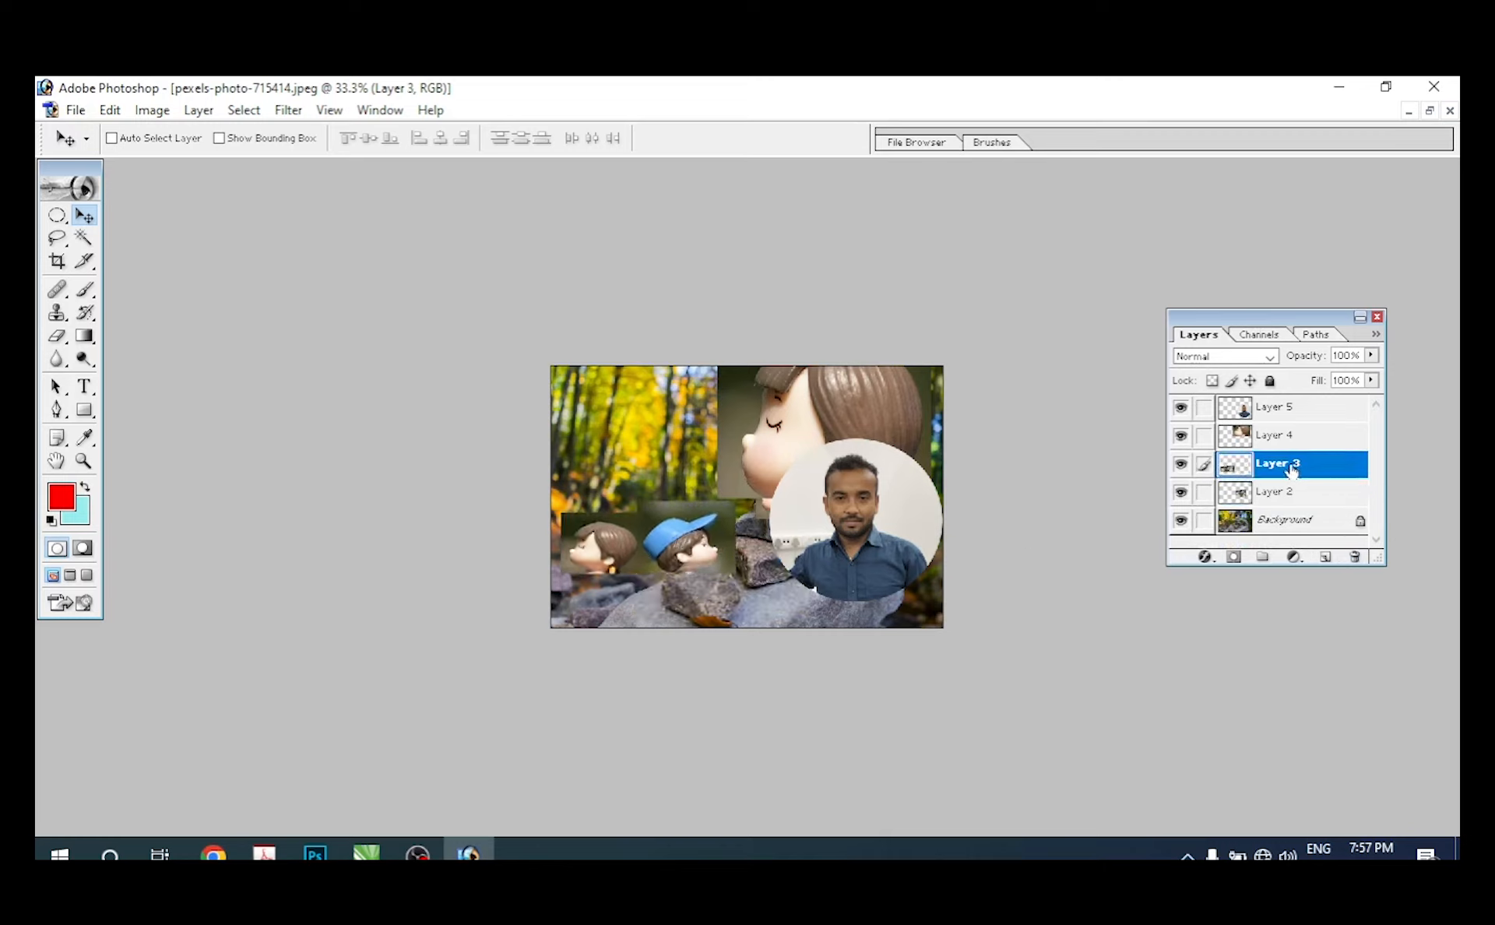
pyautogui.rightClick(668, 558)
pyautogui.click(705, 555)
pyautogui.moveTo(1308, 471); pyautogui.dragTo(1355, 559)
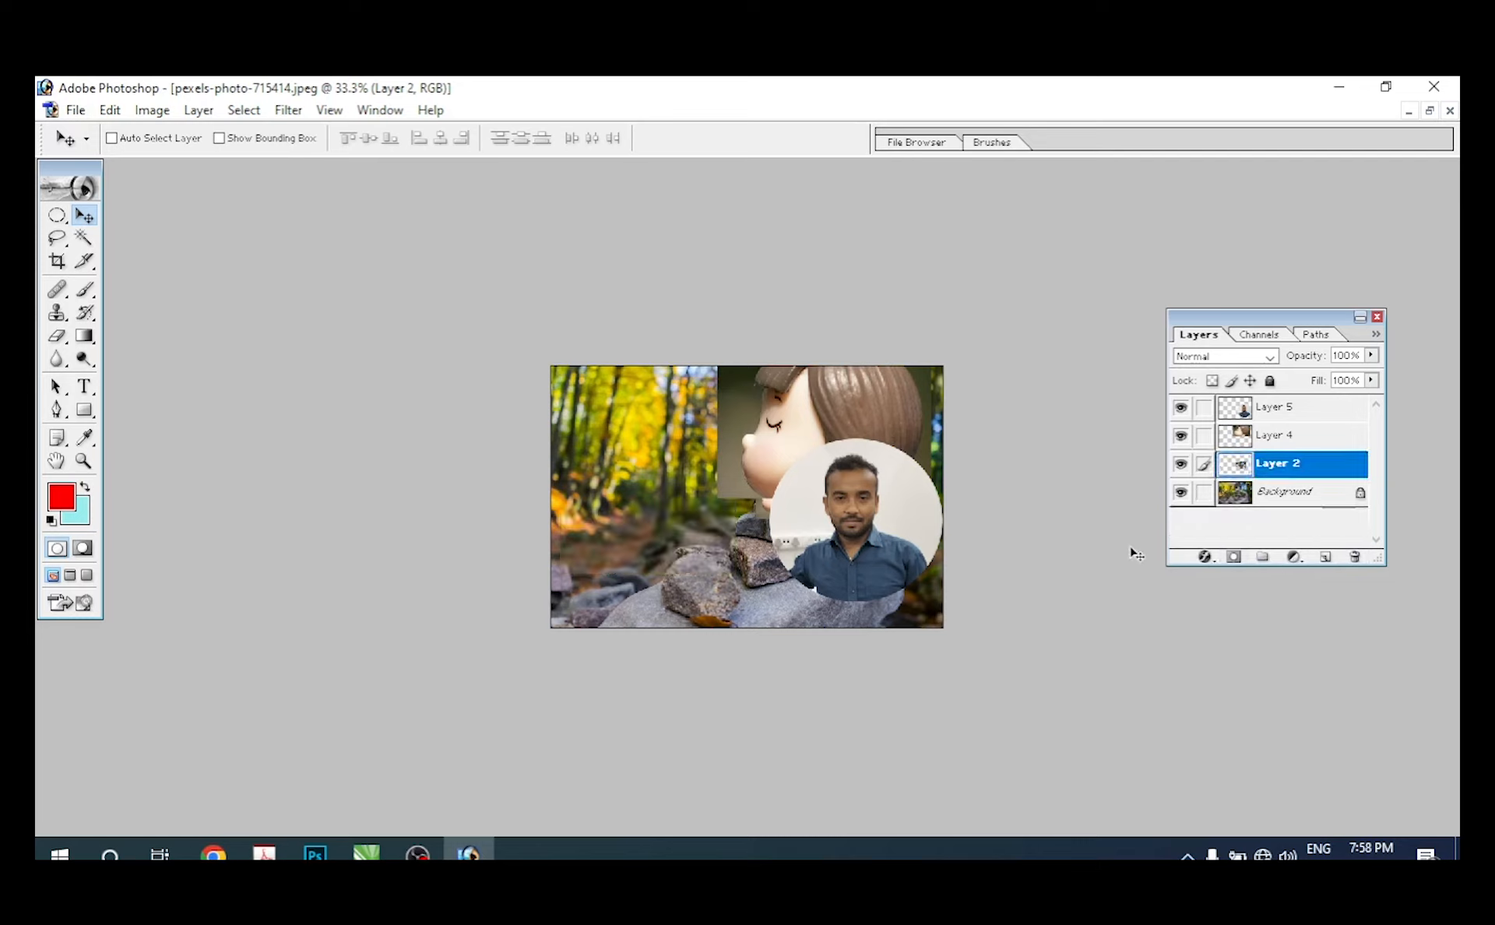
# Step: Activate Layer 5 from the man's circular picture on the canvas and move it to the photo's left side
pyautogui.rightClick(819, 492)
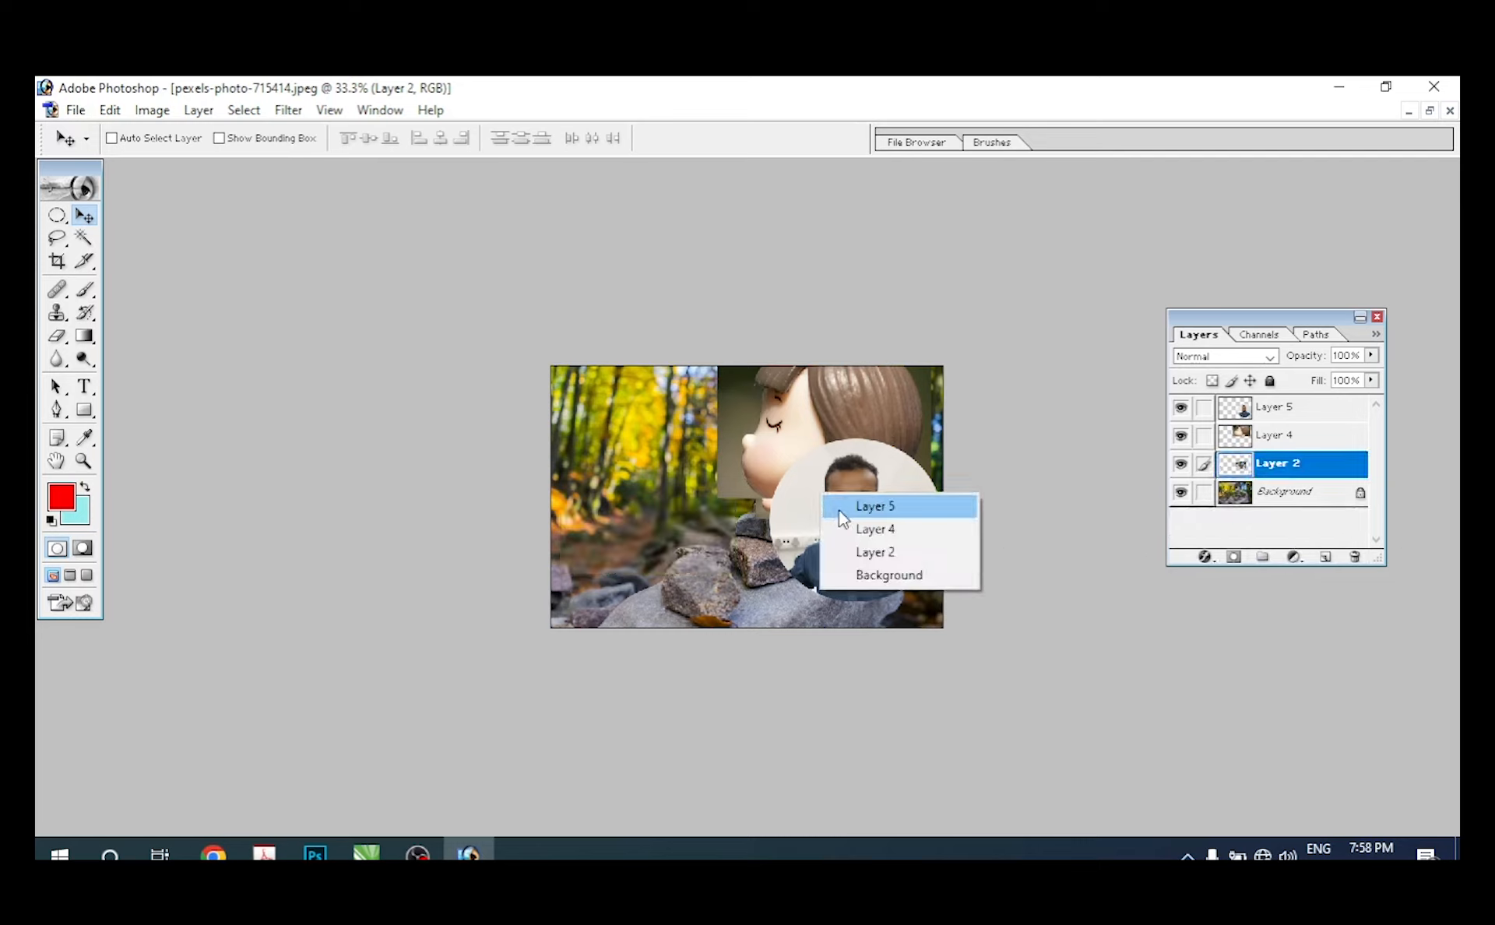
pyautogui.click(844, 505)
pyautogui.moveTo(844, 505); pyautogui.dragTo(654, 489)
# Step: Activate Layer 4 from the large girl's head on the canvas, shift it down and delete the layer
pyautogui.rightClick(831, 458)
pyautogui.click(833, 458)
pyautogui.moveTo(853, 455); pyautogui.dragTo(866, 537)
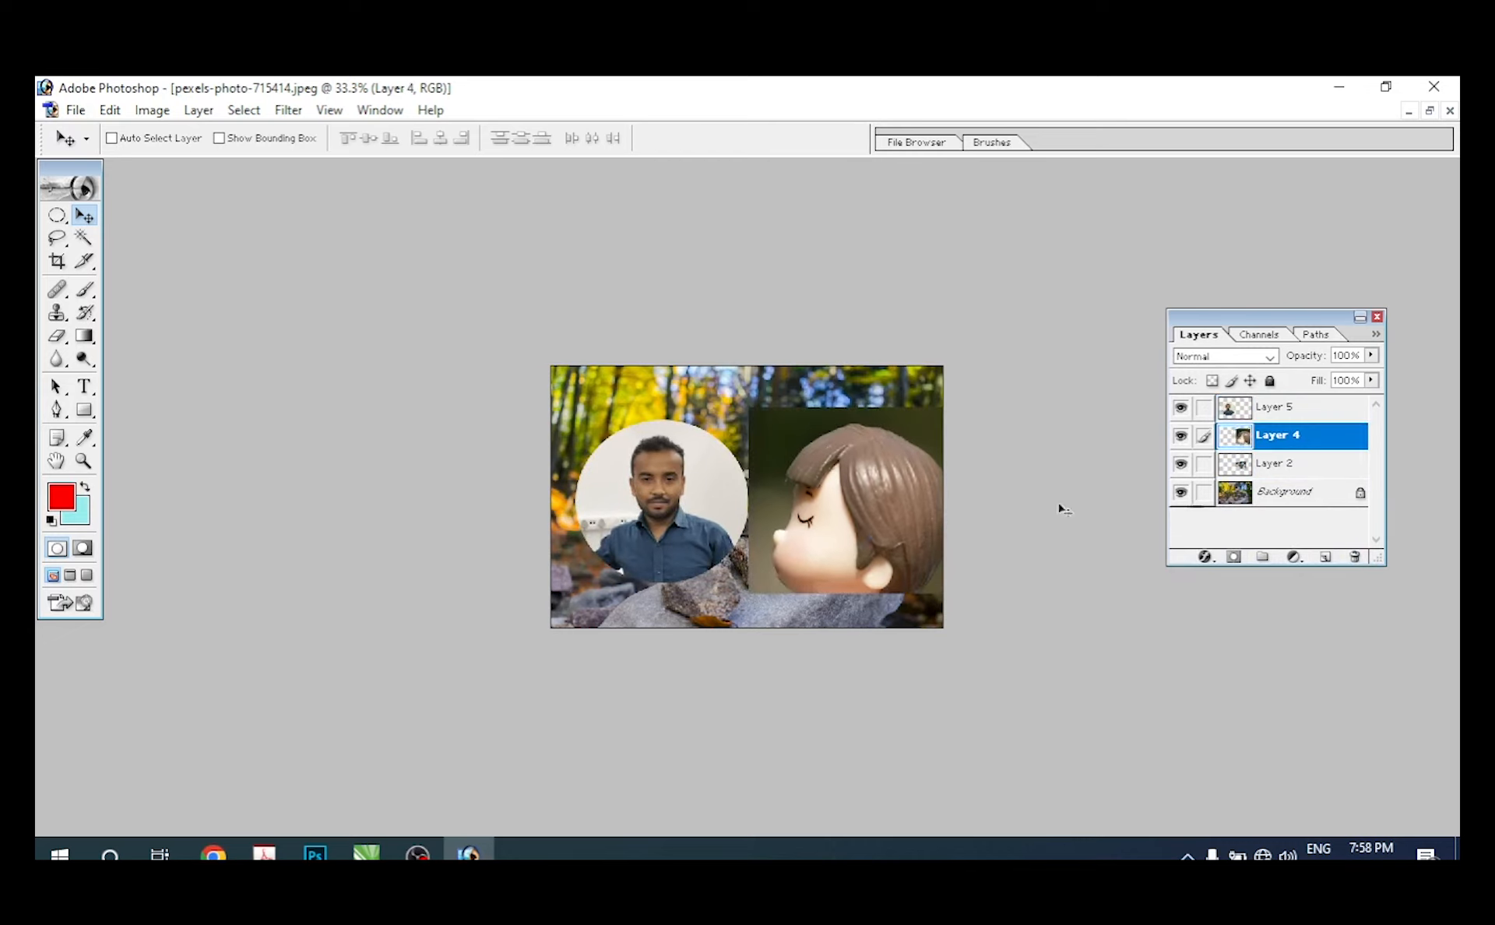
pyautogui.moveTo(1277, 441); pyautogui.dragTo(1355, 557)
# Step: Shift the circular picture of the man slightly up and right, and make Layer 5 active from the canvas
pyautogui.moveTo(709, 510); pyautogui.dragTo(727, 460)
pyautogui.rightClick(660, 478)
pyautogui.click(671, 492)
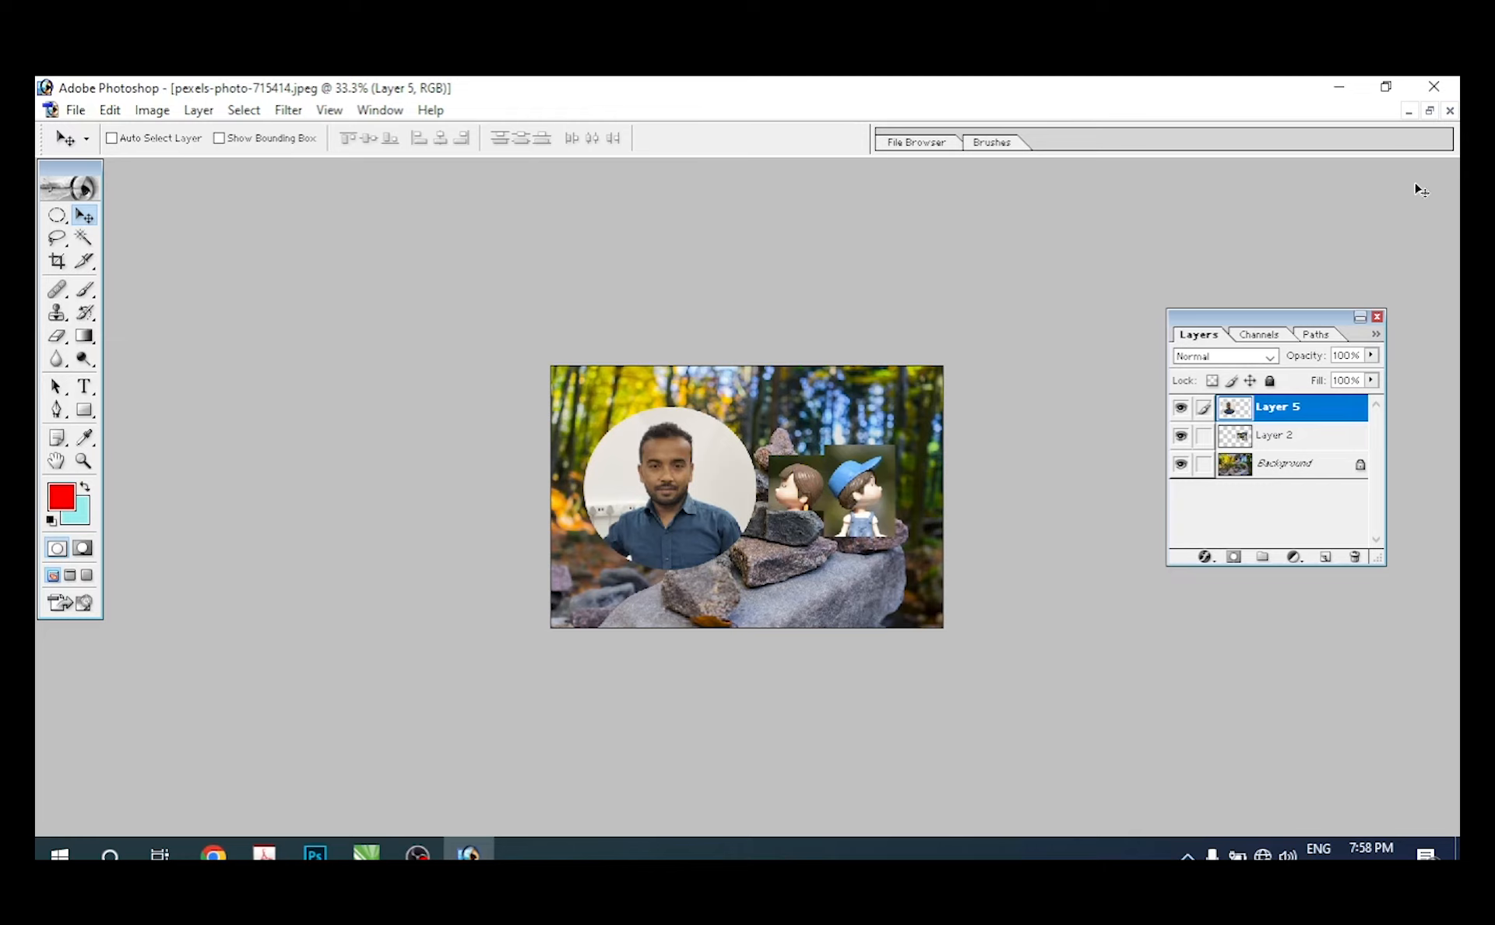
# Step: Restore the forest photo to a floating window and place the Photoshop Tutorial.jpg window in front of the pexels-pengwhan photo
pyautogui.click(1430, 112)
pyautogui.moveTo(661, 204); pyautogui.dragTo(480, 352)
pyautogui.click(674, 201)
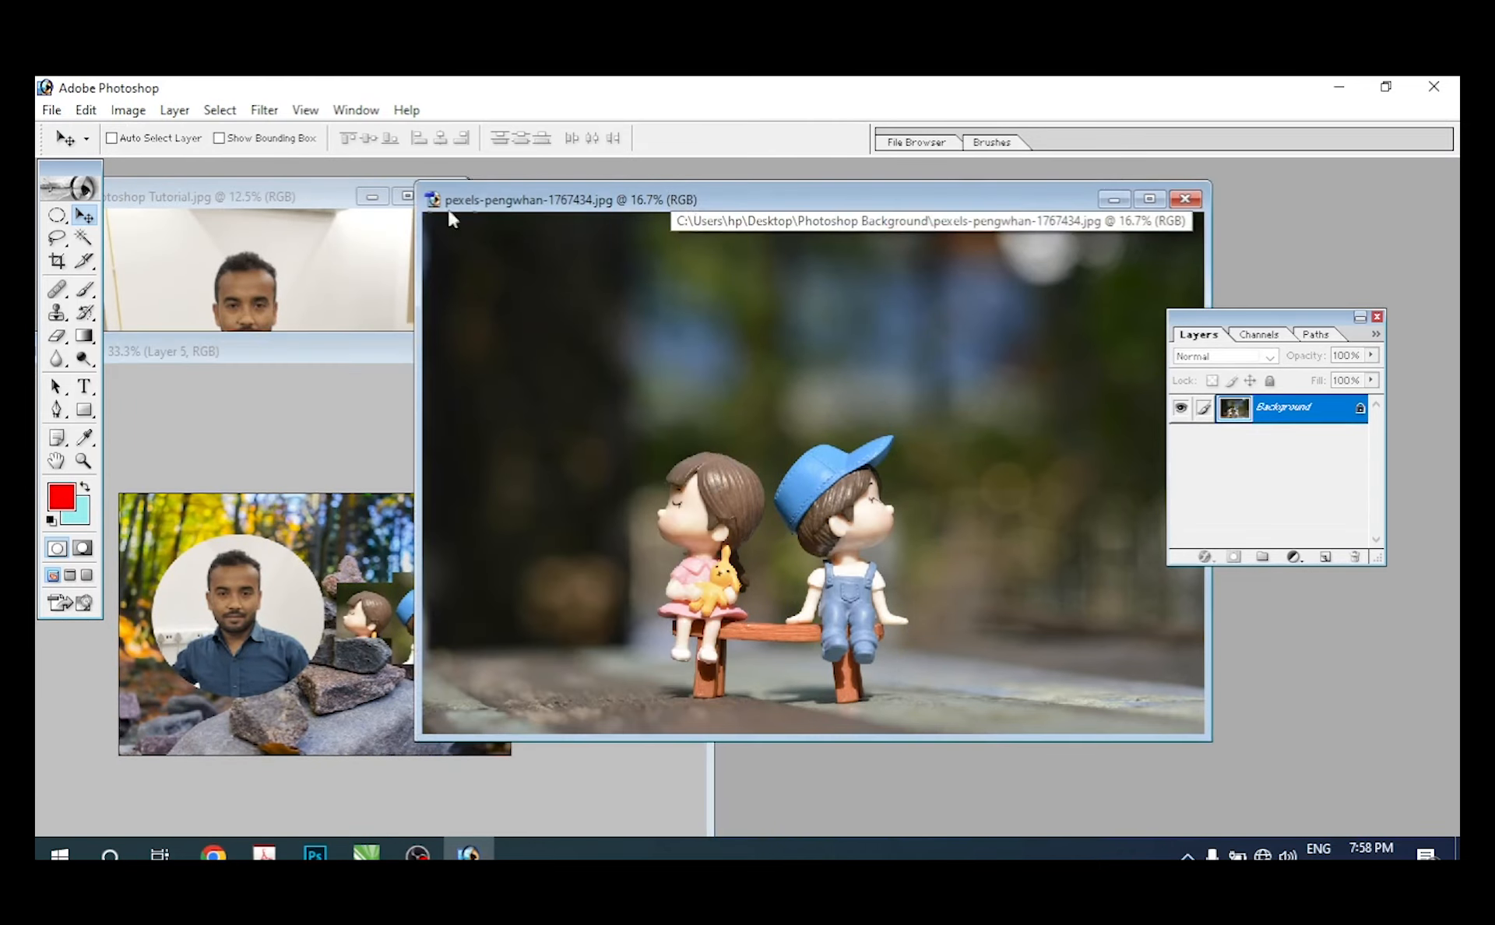
pyautogui.click(312, 201)
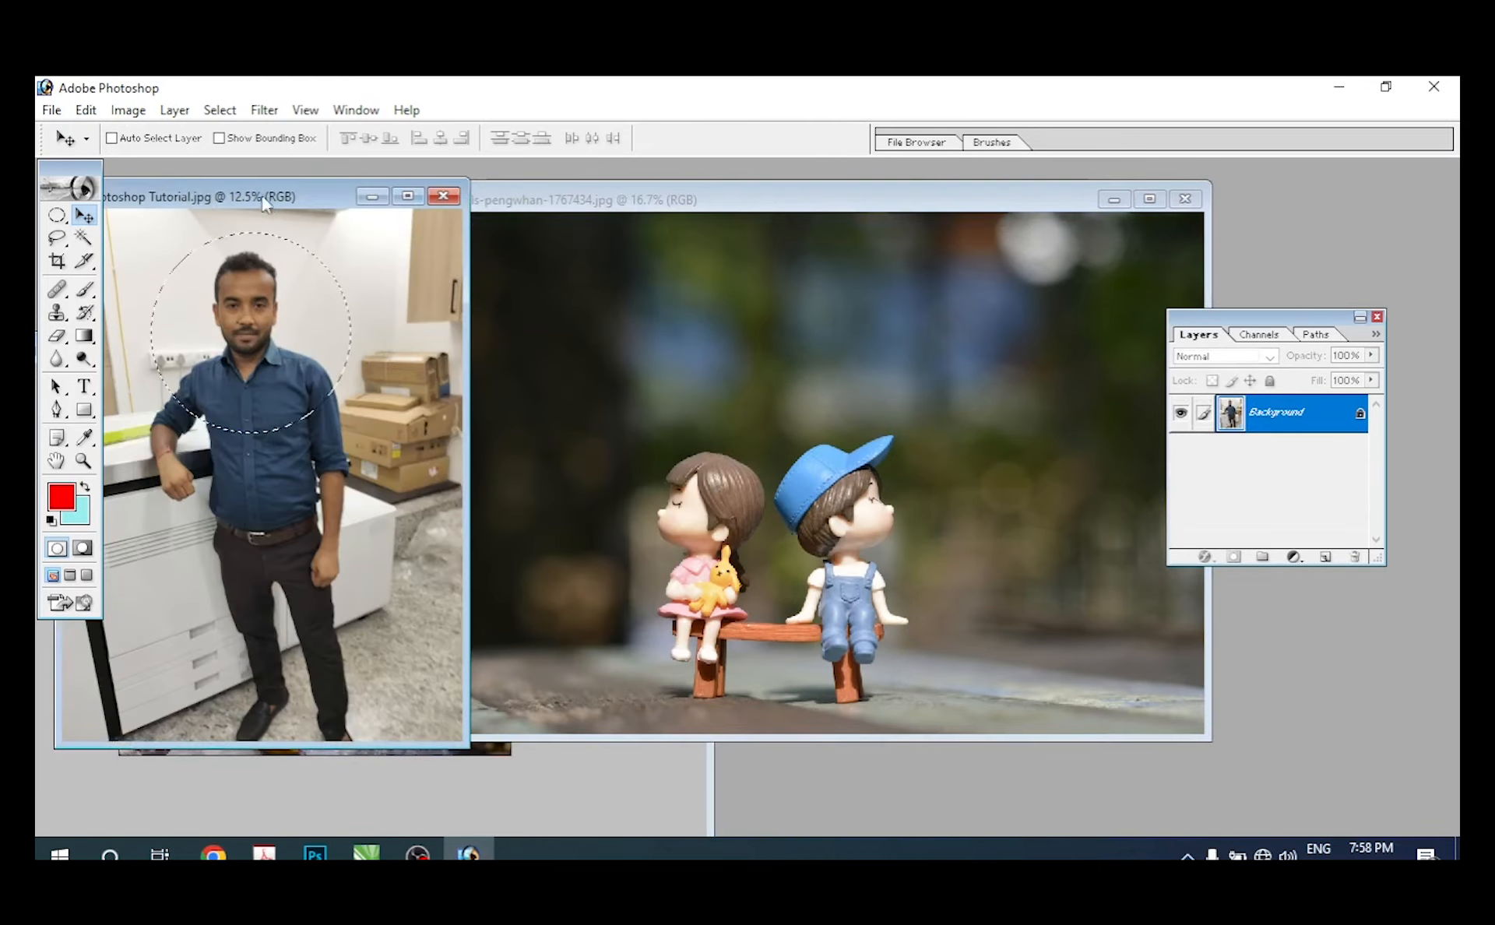
pyautogui.moveTo(264, 199); pyautogui.dragTo(636, 248)
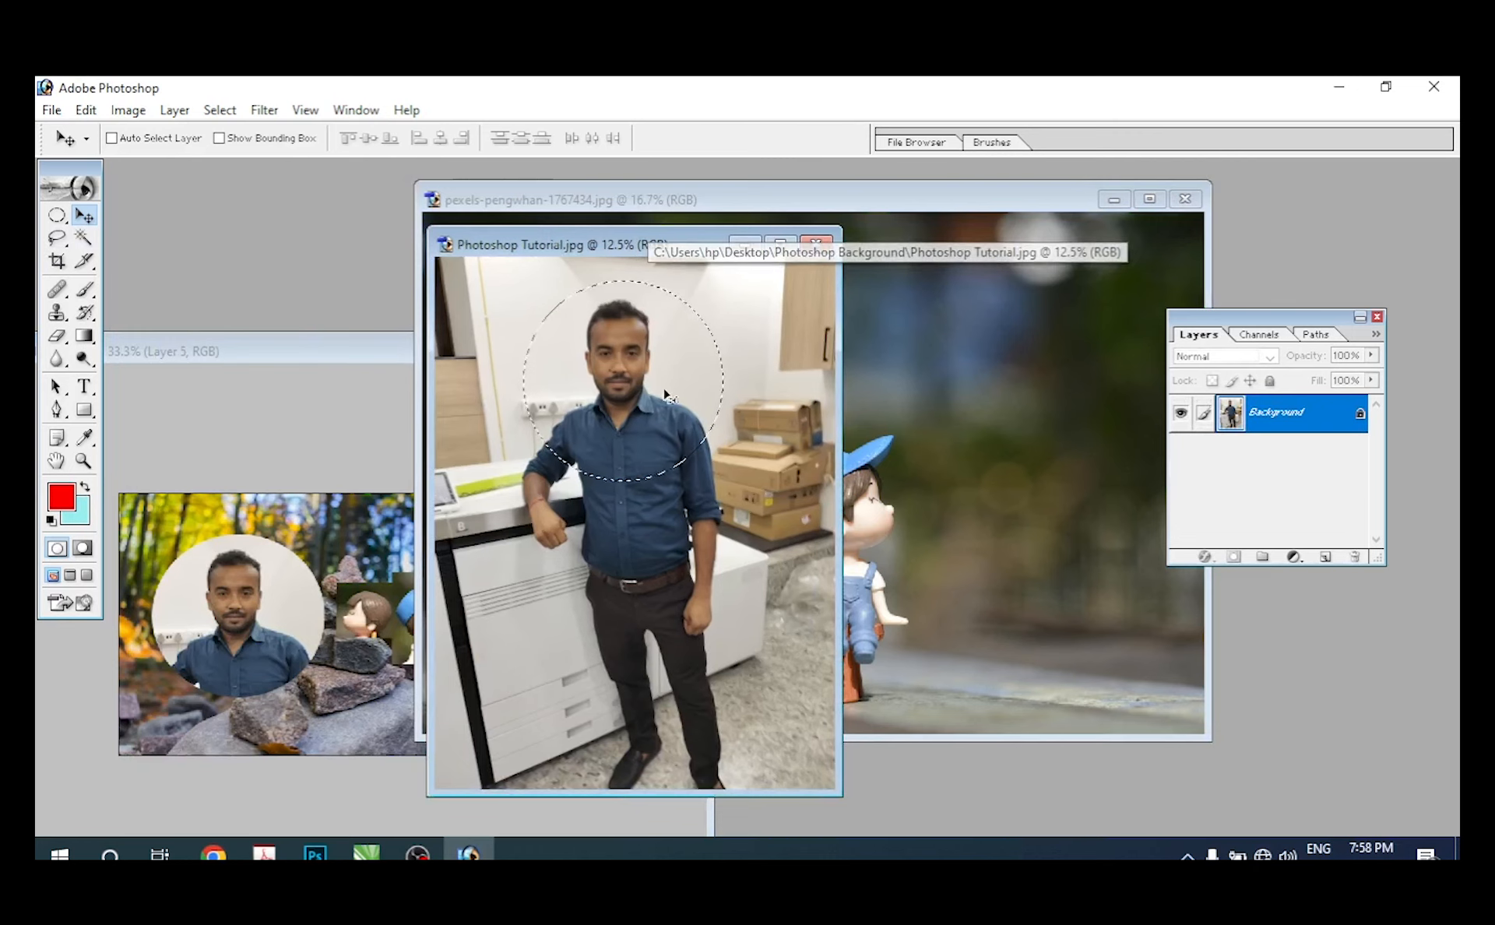
# Step: Try adding a rectangle over the man's chest with the Rectangular Marquee in Add to selection mode, and undo it
pyautogui.click(58, 222)
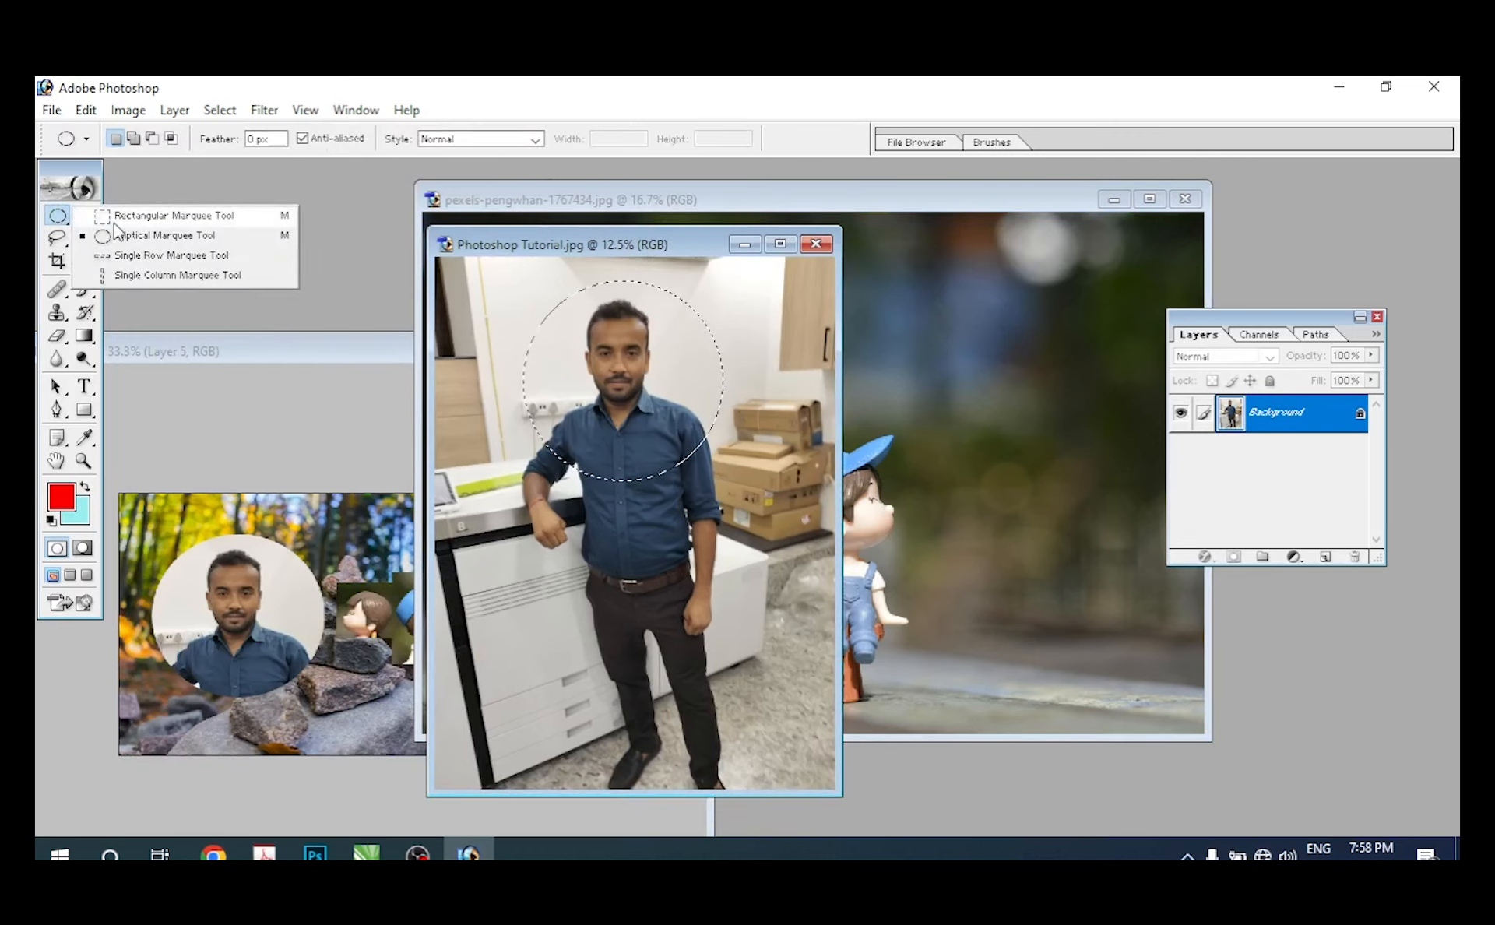
pyautogui.click(173, 215)
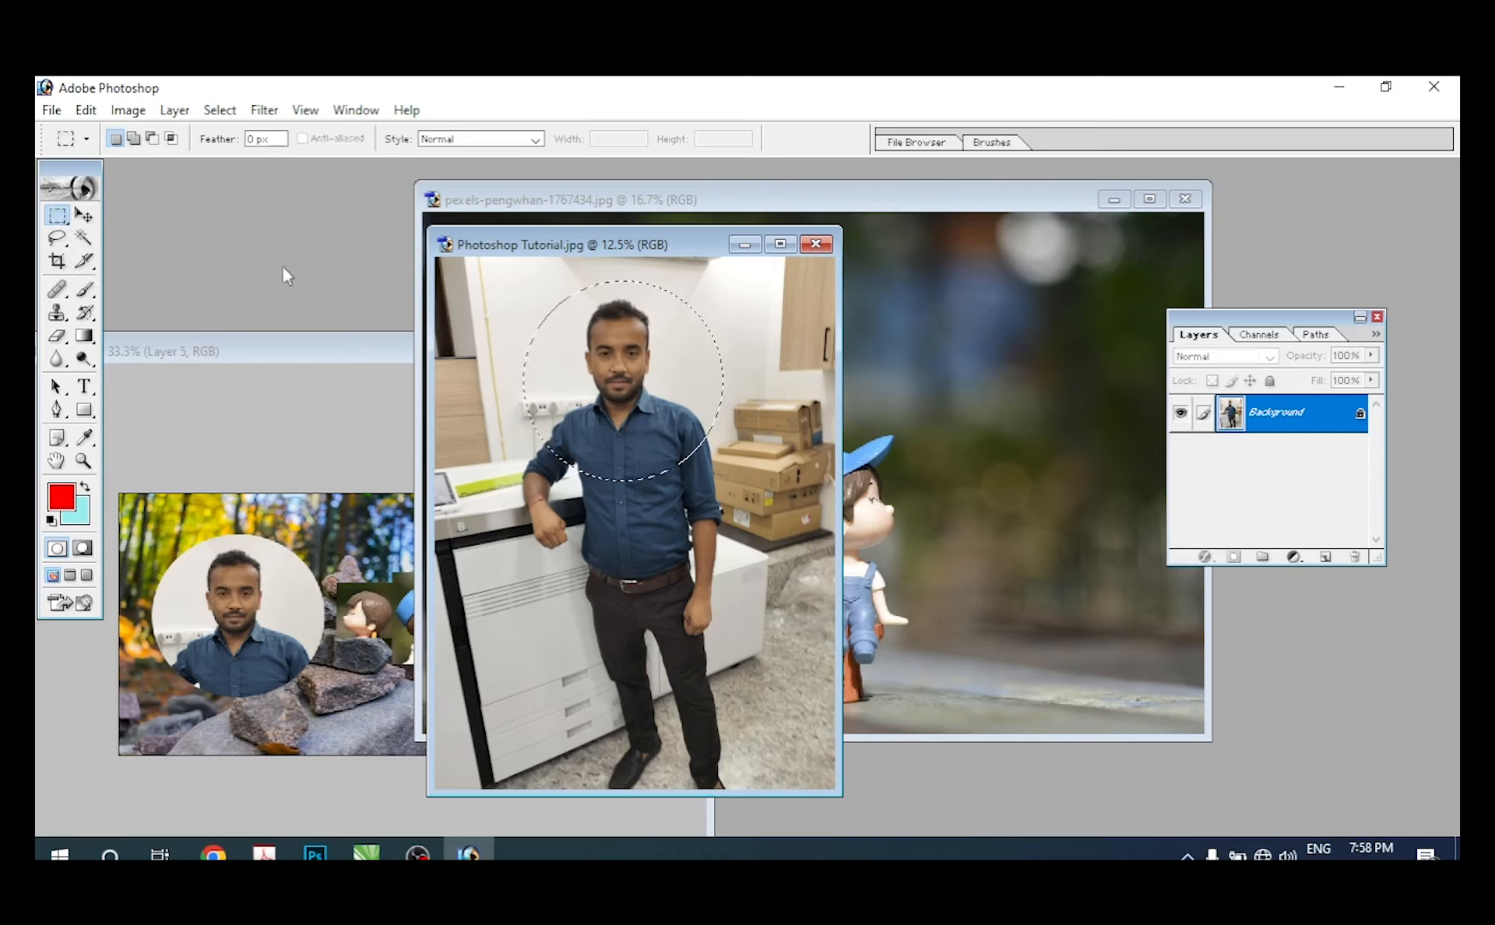
pyautogui.click(134, 141)
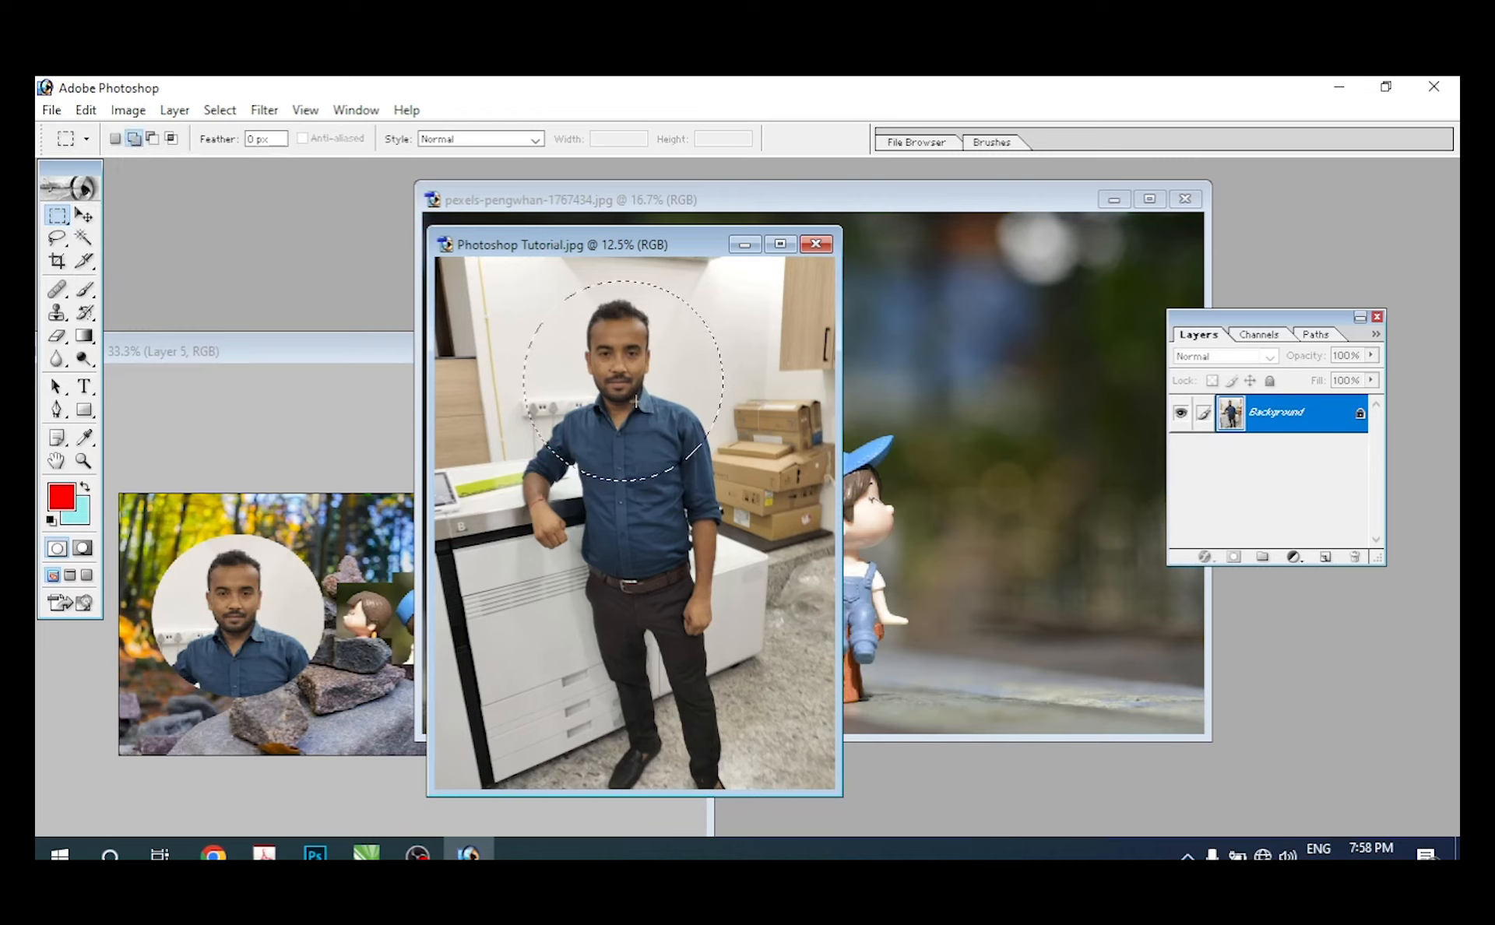
pyautogui.moveTo(636, 401); pyautogui.dragTo(776, 532)
pyautogui.hotkey('ctrl', 'z')
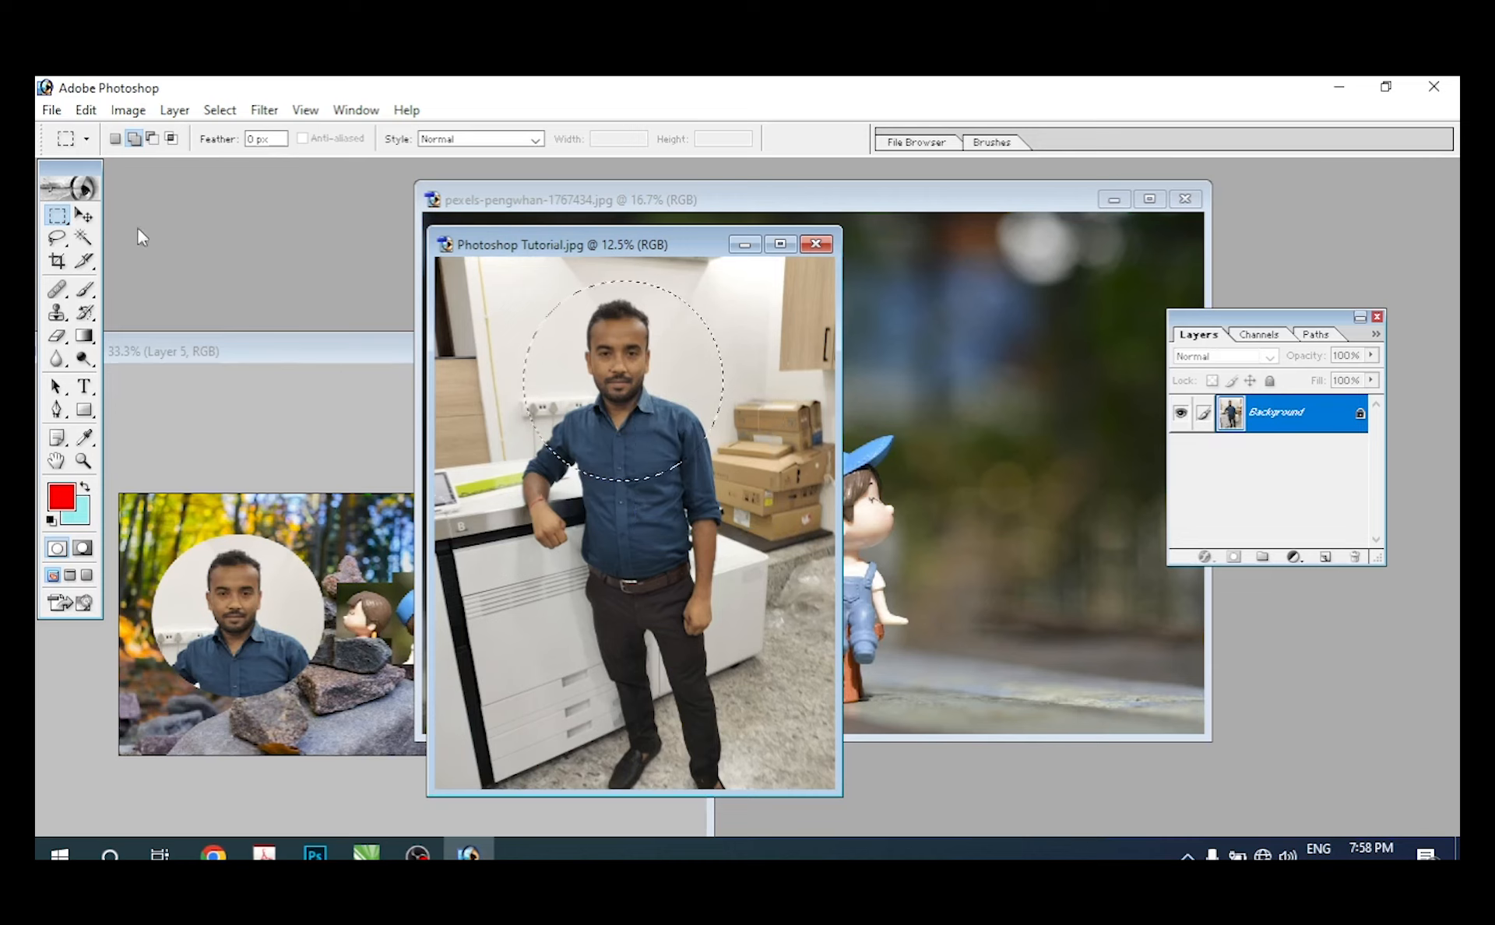
# Step: Extend the circular selection down the man's chest with the Elliptical Marquee and subtract an ellipse from its lower left
pyautogui.moveTo(48, 220); pyautogui.dragTo(105, 232)
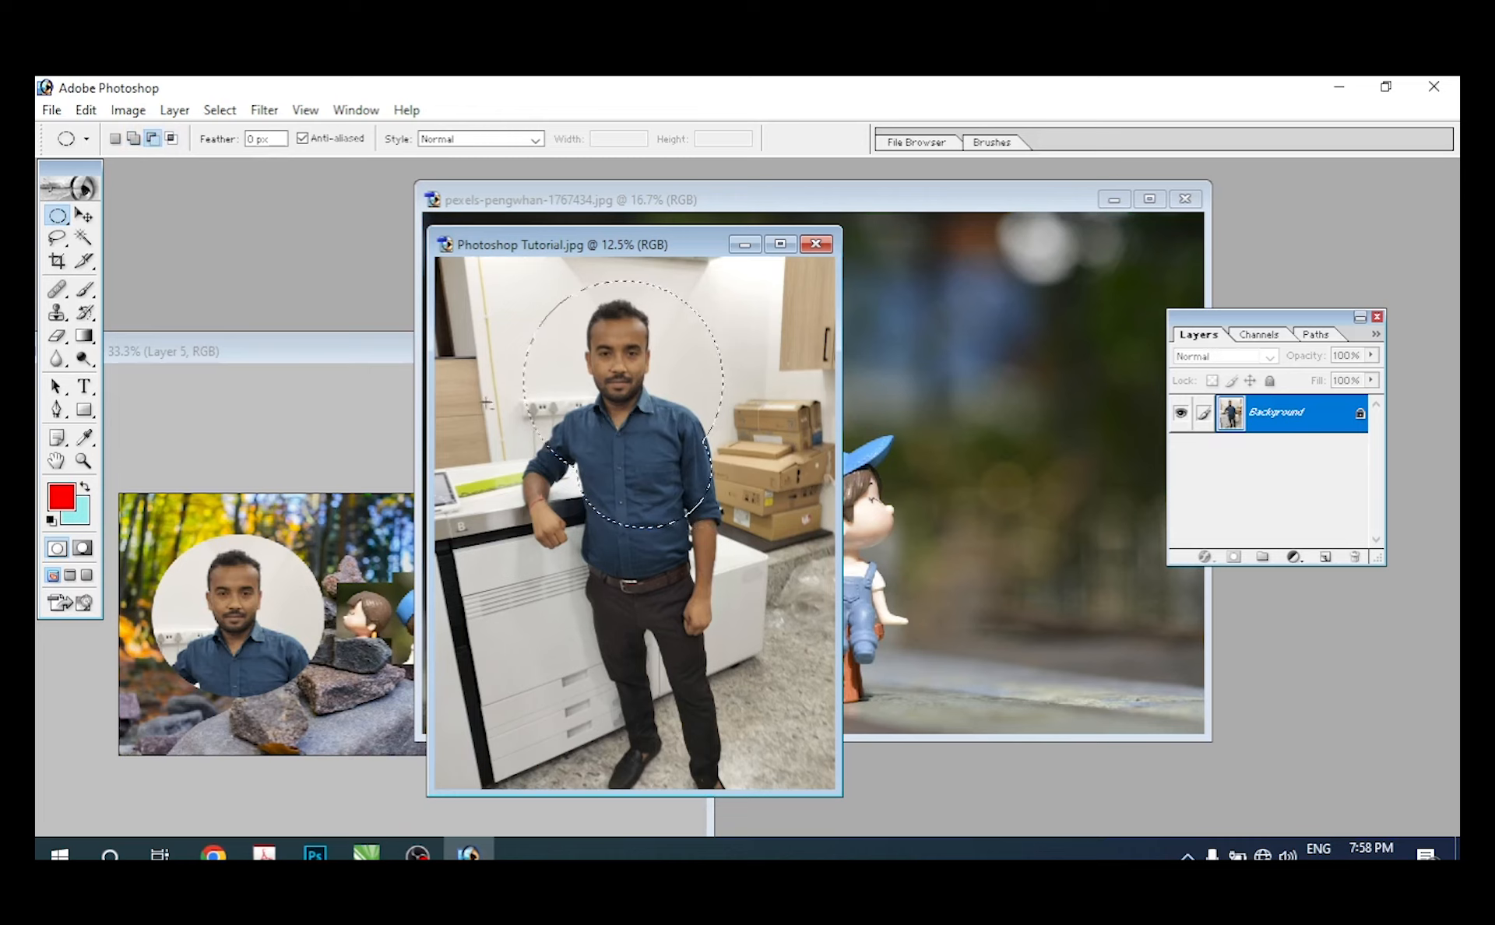
pyautogui.moveTo(591, 512); pyautogui.dragTo(590, 512)
pyautogui.click(83, 216)
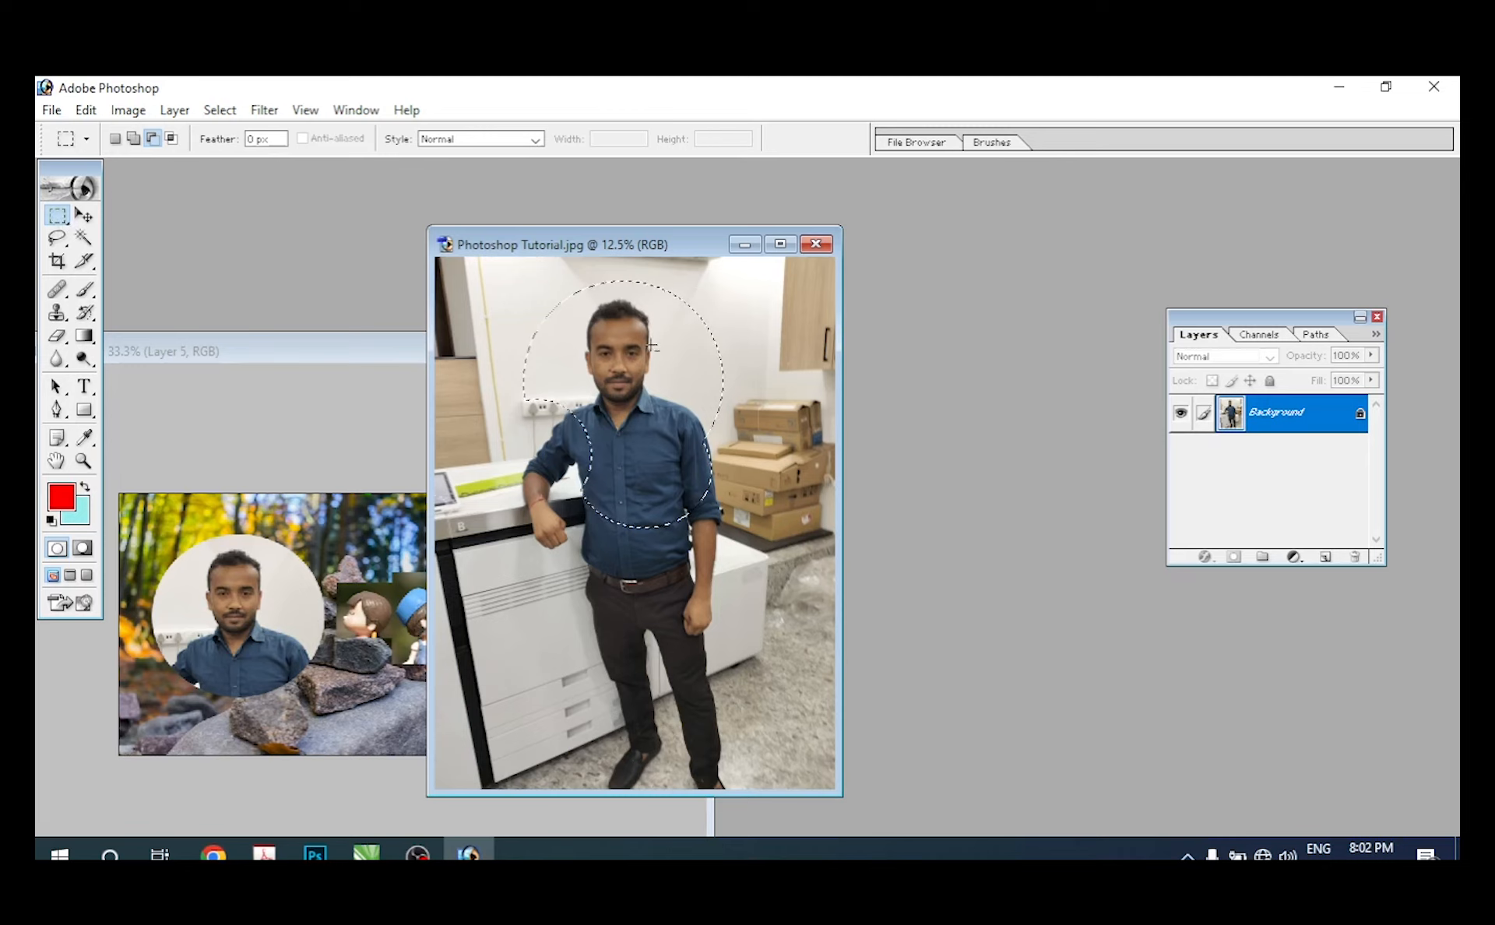
# Step: Deselect the selection around the man and undo the deselection
pyautogui.rightClick(613, 344)
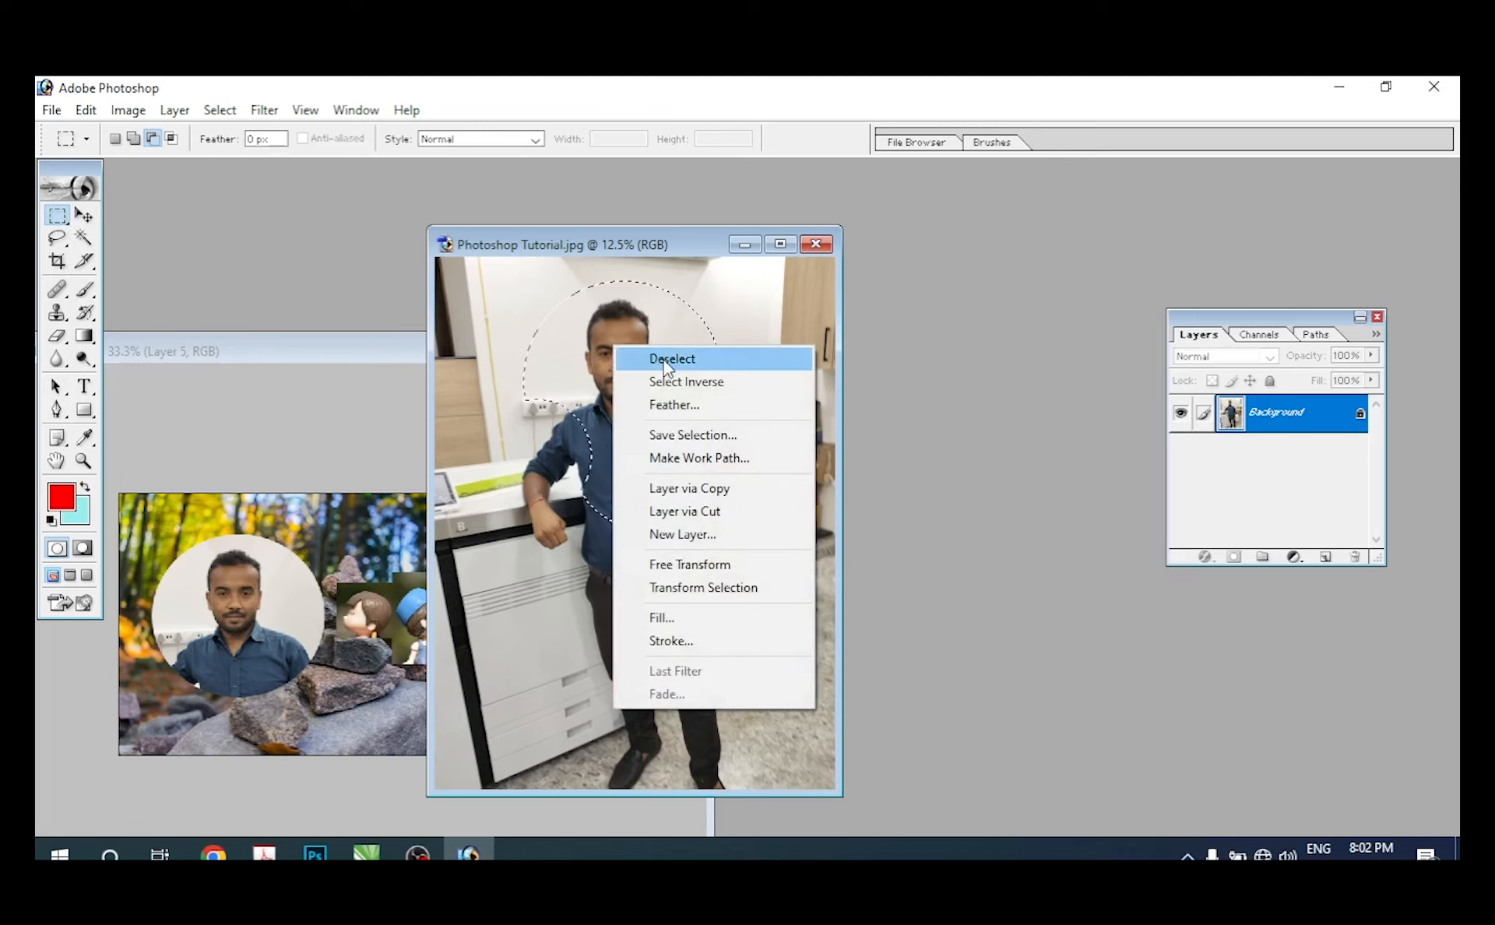
pyautogui.click(666, 360)
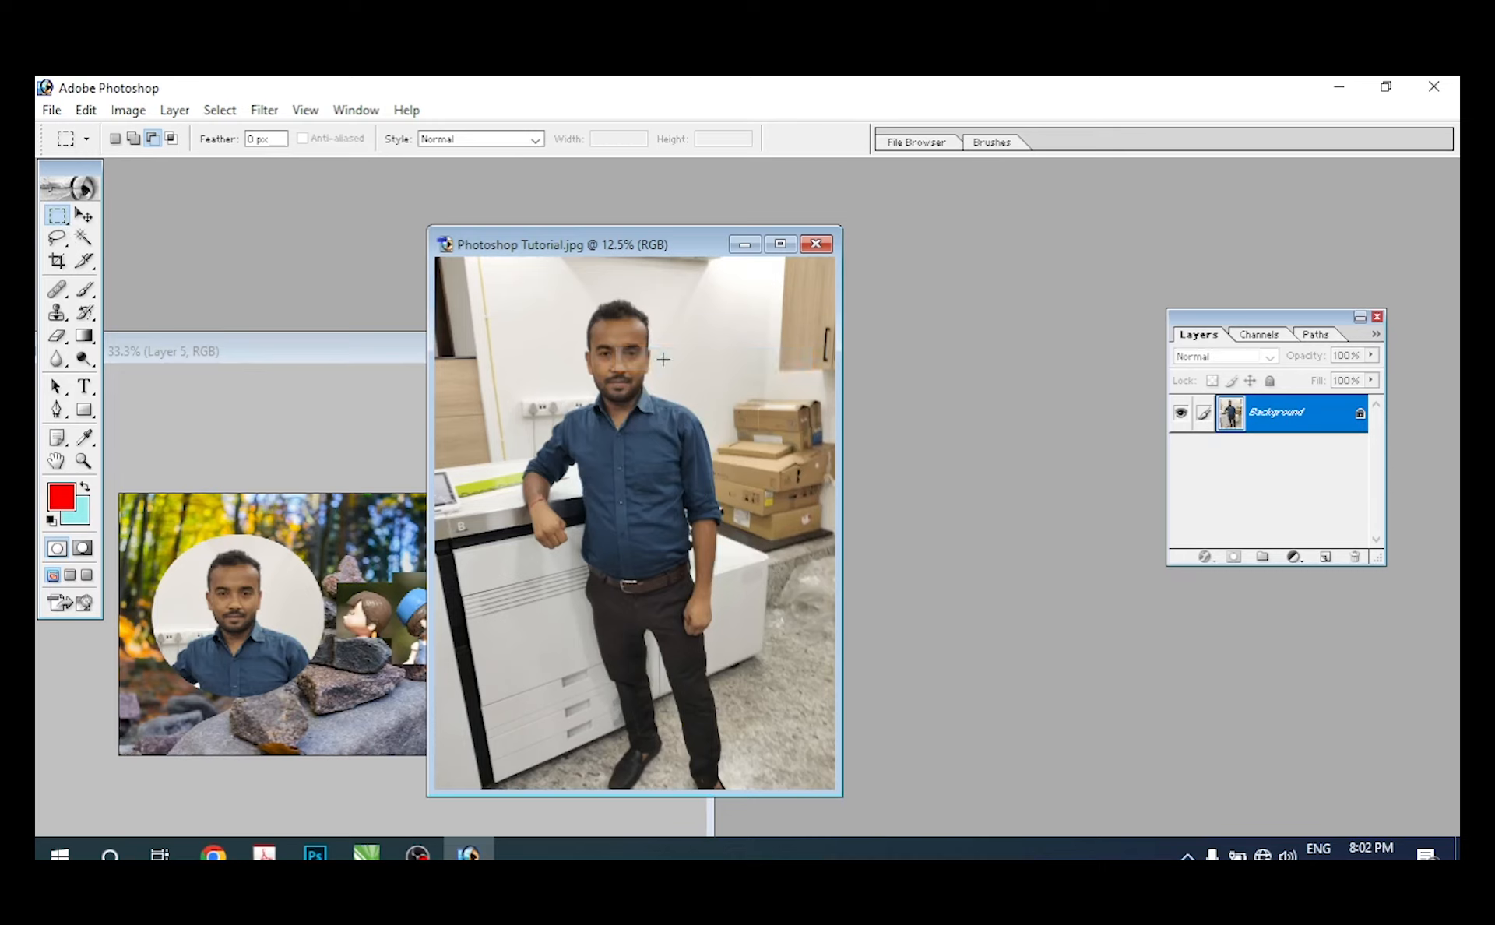
pyautogui.hotkey('ctrl', 'z')
# Step: Return to the Rectangular Marquee tool after the Move tool and clear the selection around the man
pyautogui.click(85, 216)
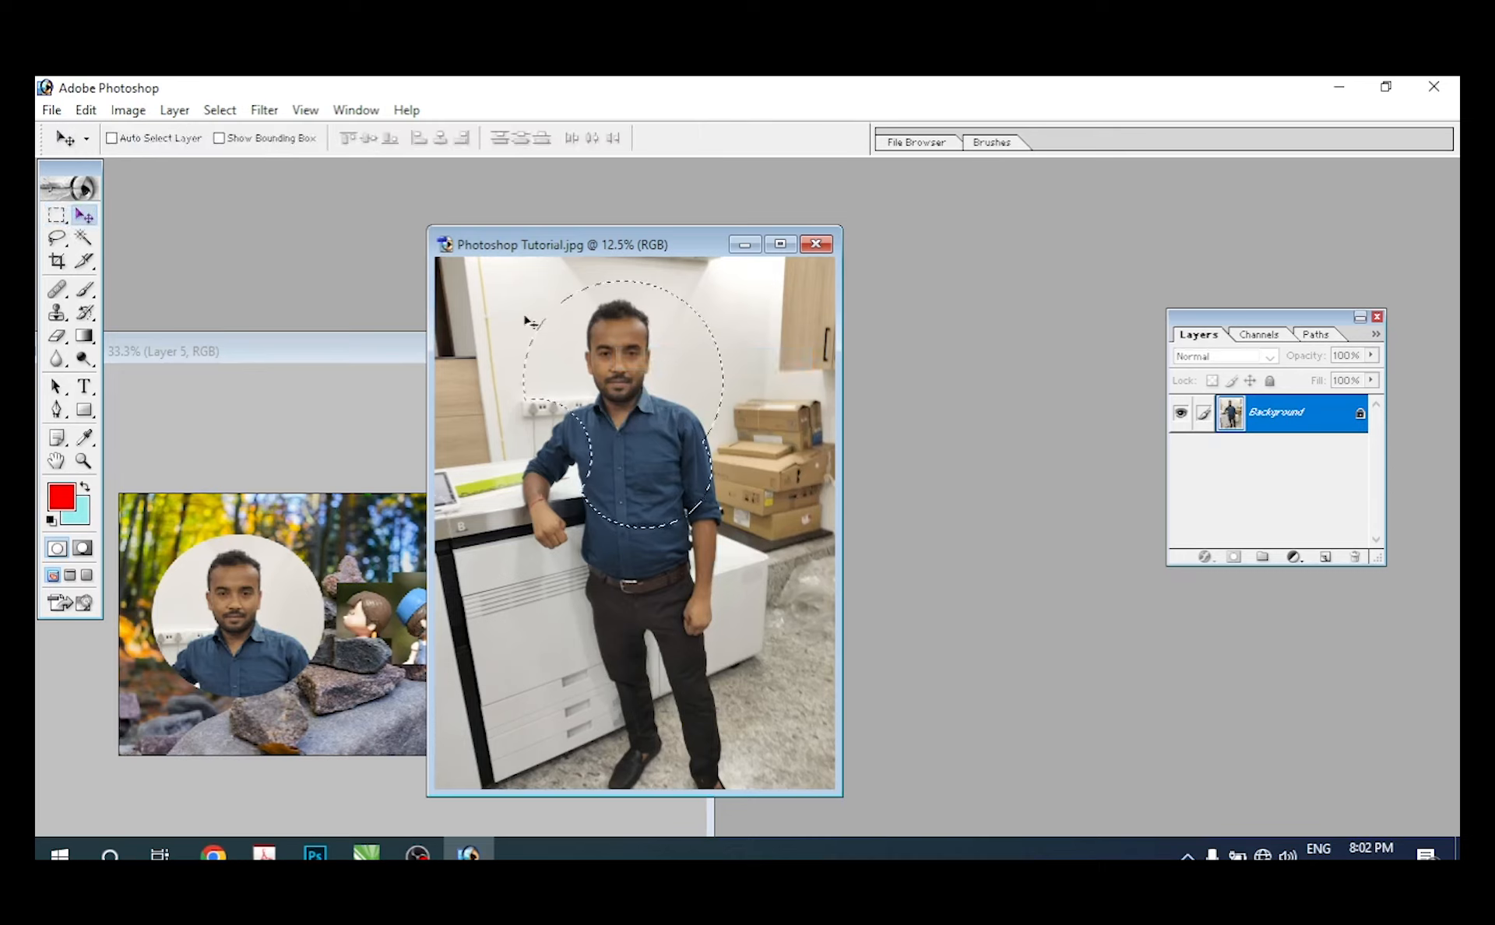
pyautogui.click(60, 218)
pyautogui.rightClick(608, 362)
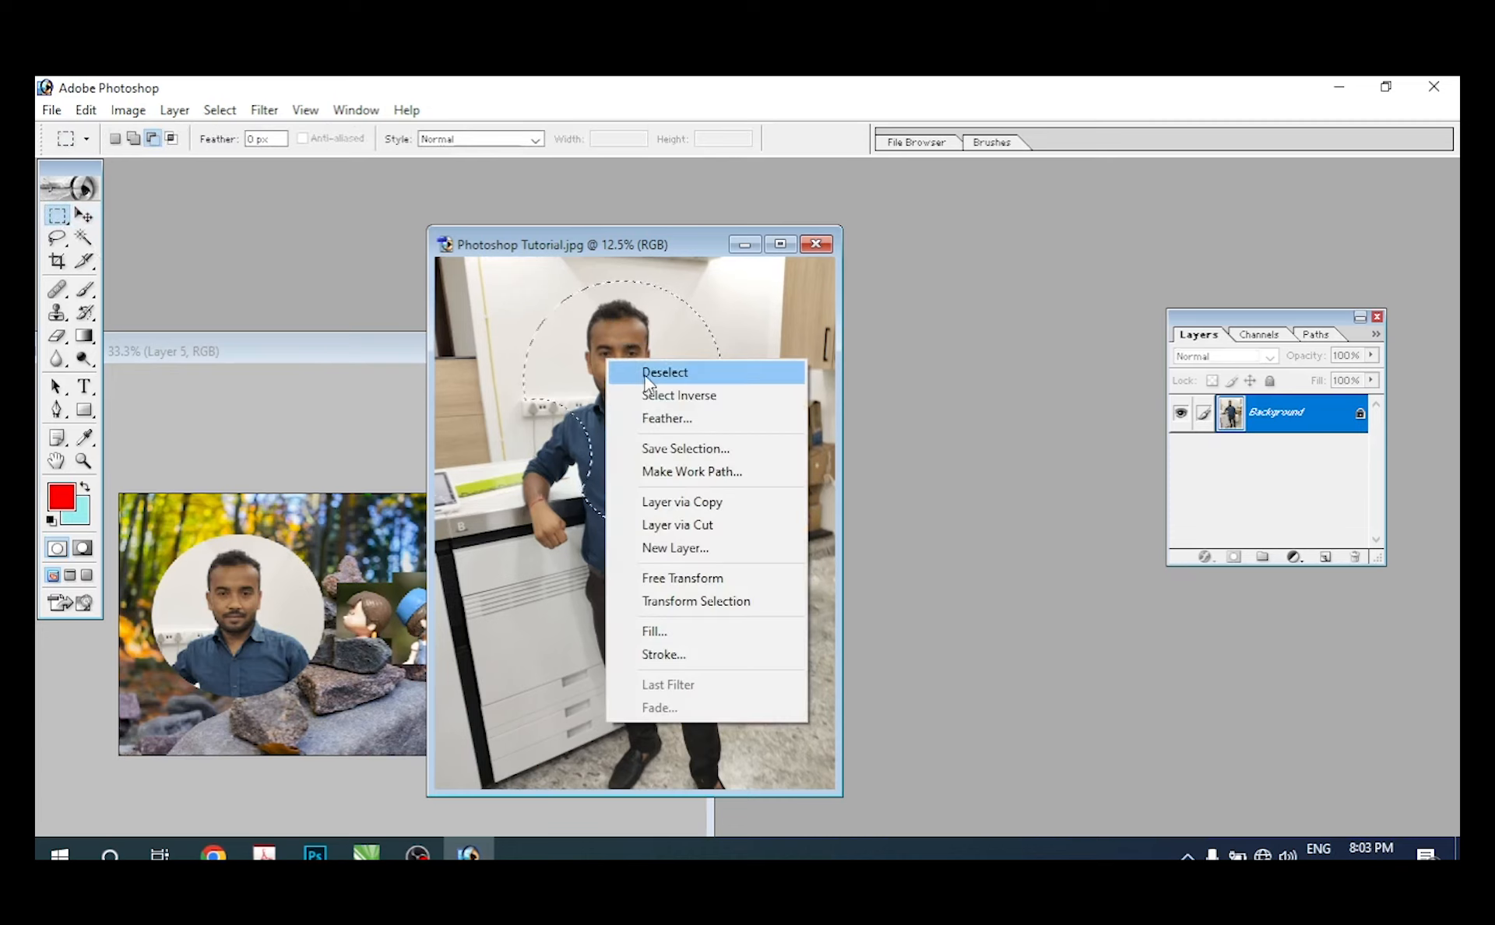
pyautogui.press('Escape')
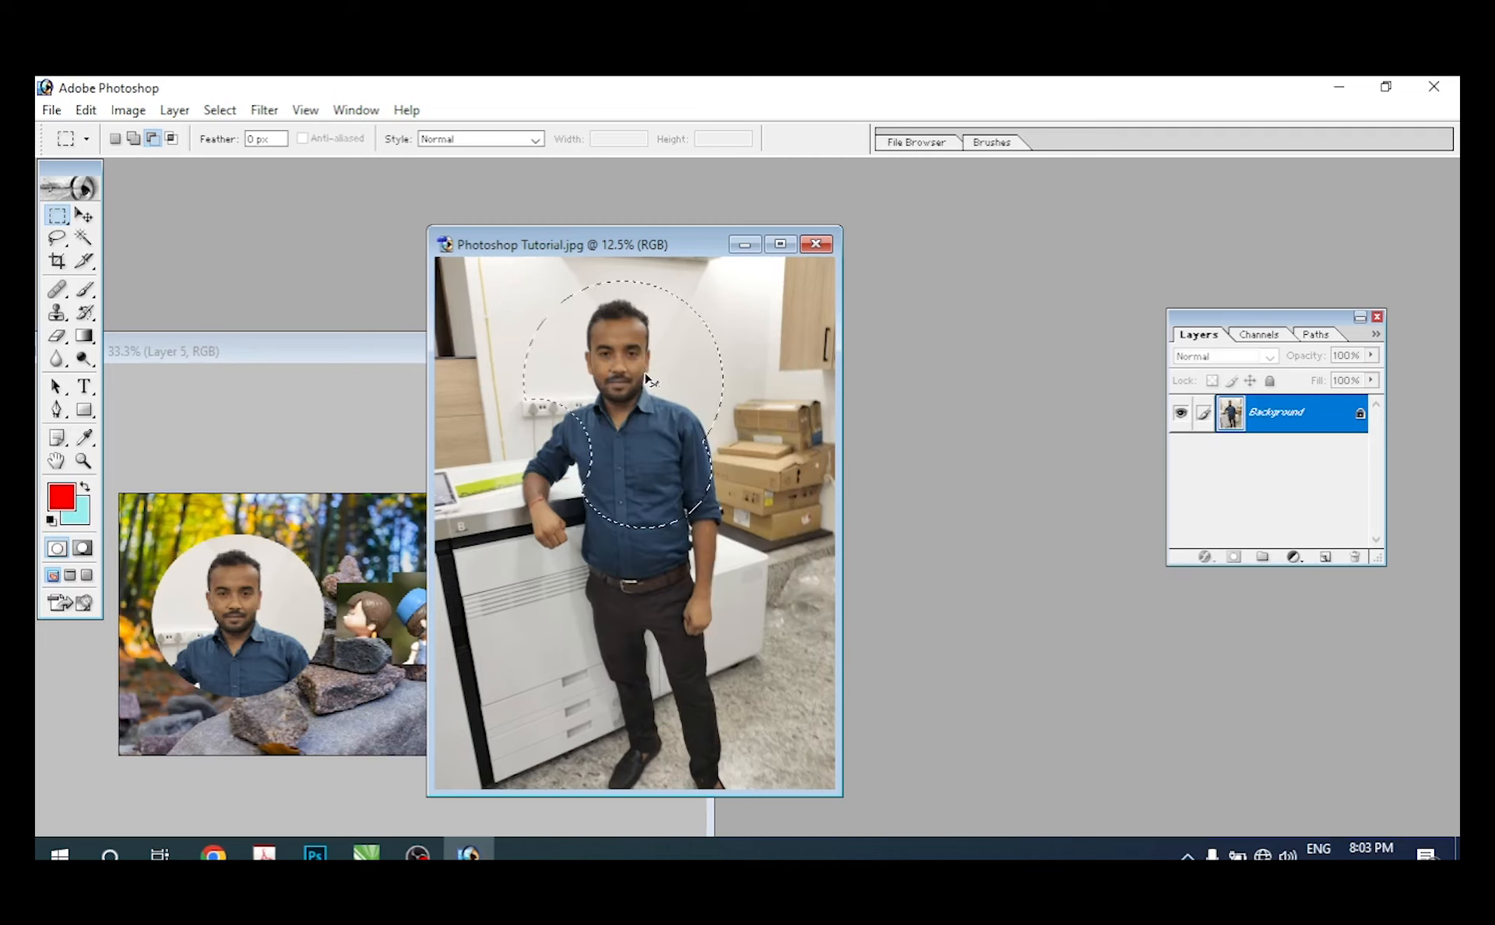
pyautogui.hotkey('ctrl', 'd')
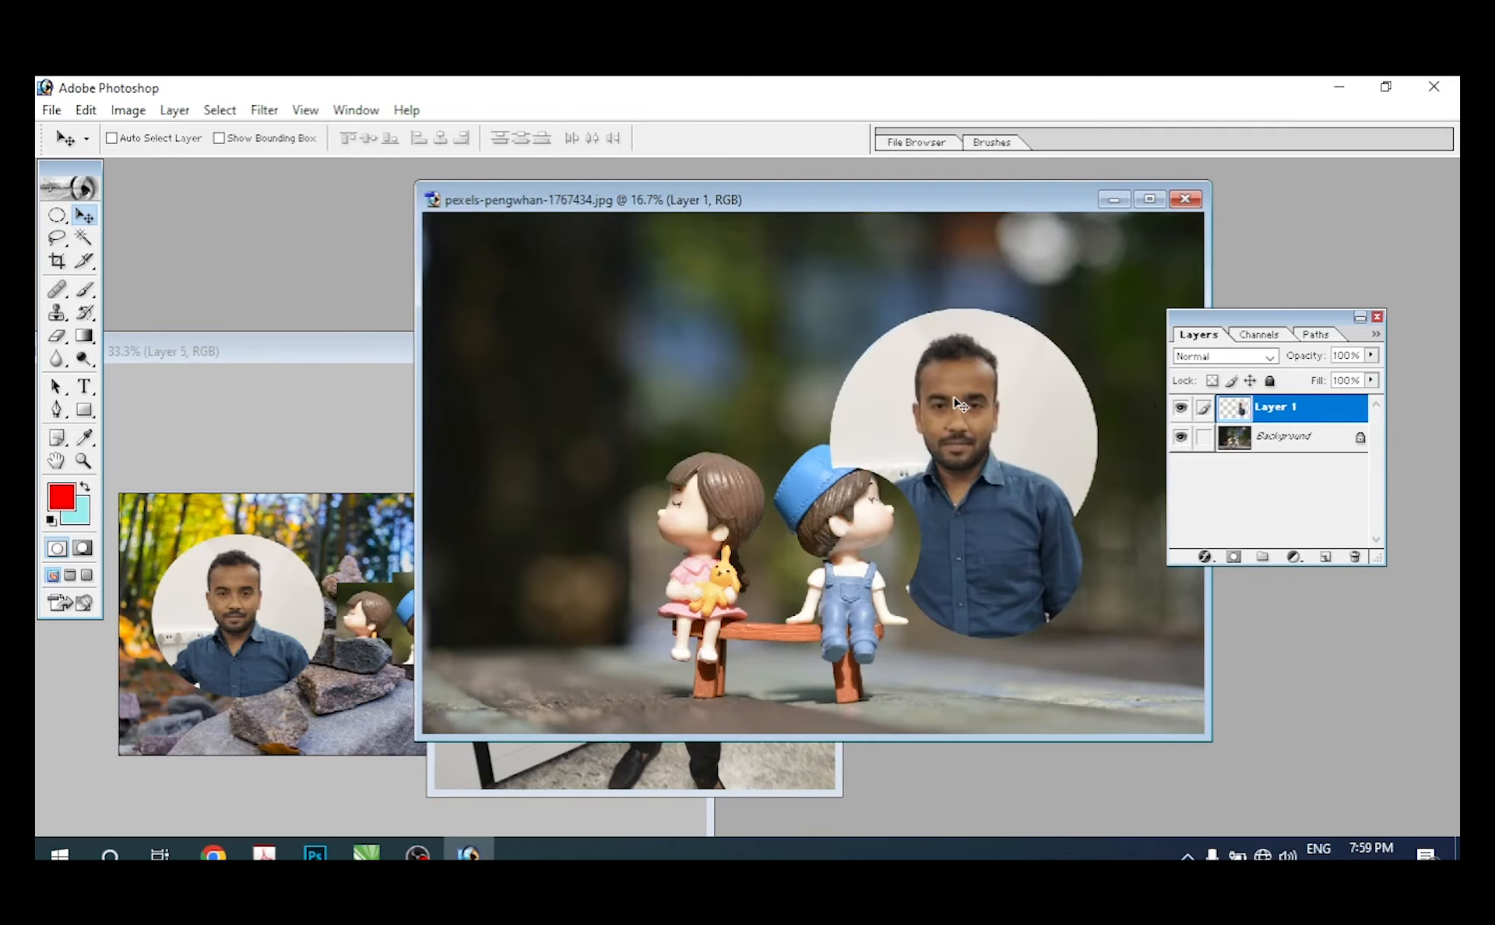
# Step: Activate the Rectangular Marquee tool on the pexels-pengwhan photo and display the marquee tool variants
pyautogui.click(56, 214)
pyautogui.click(109, 221)
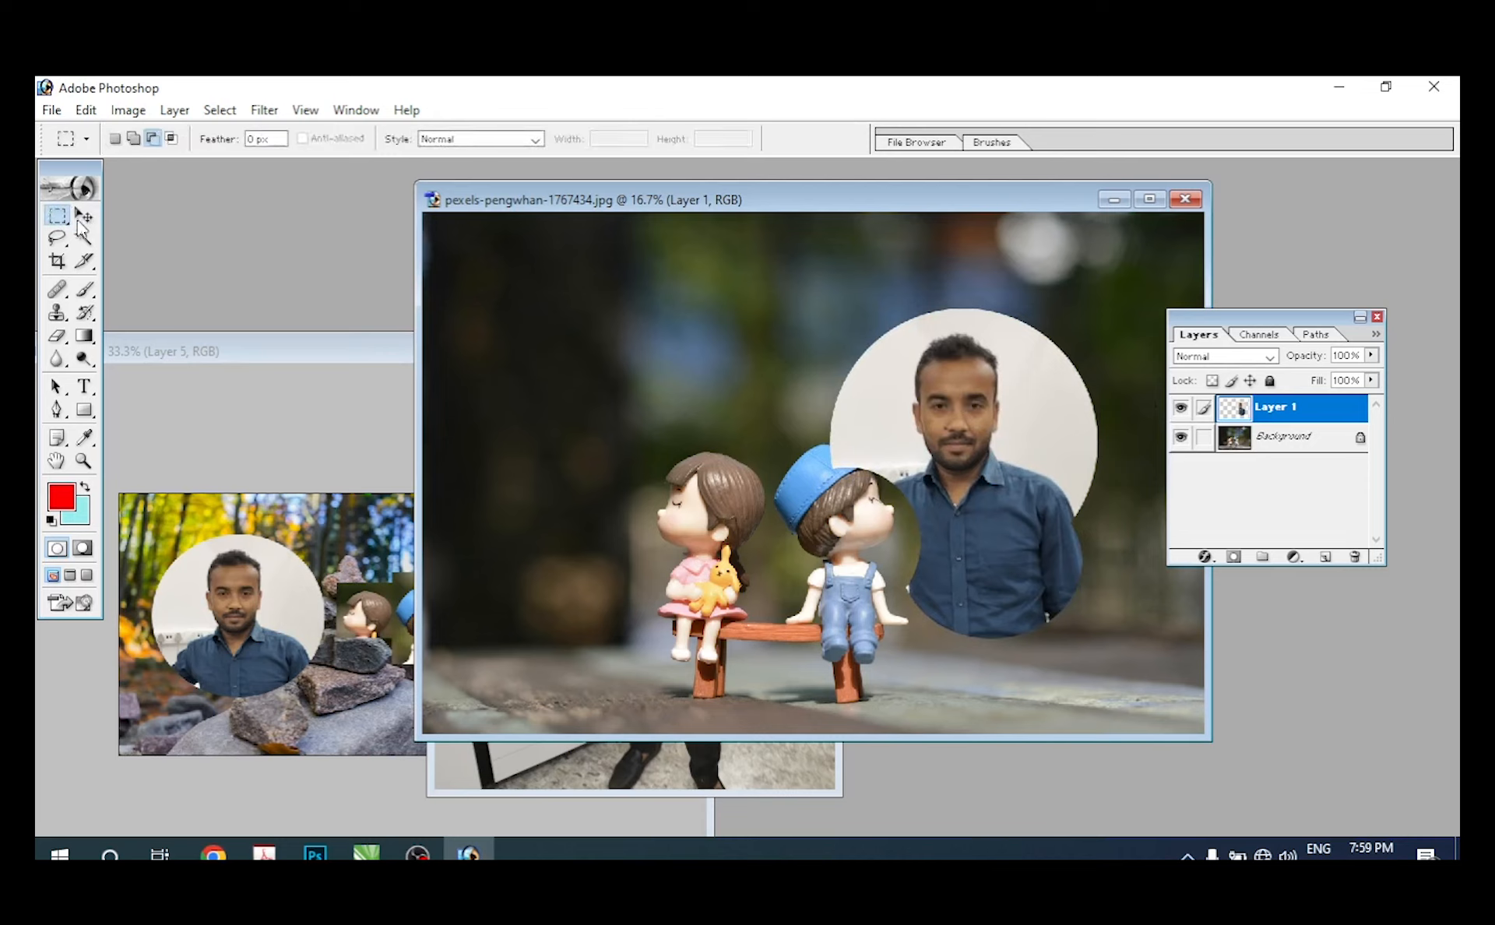
pyautogui.click(57, 215)
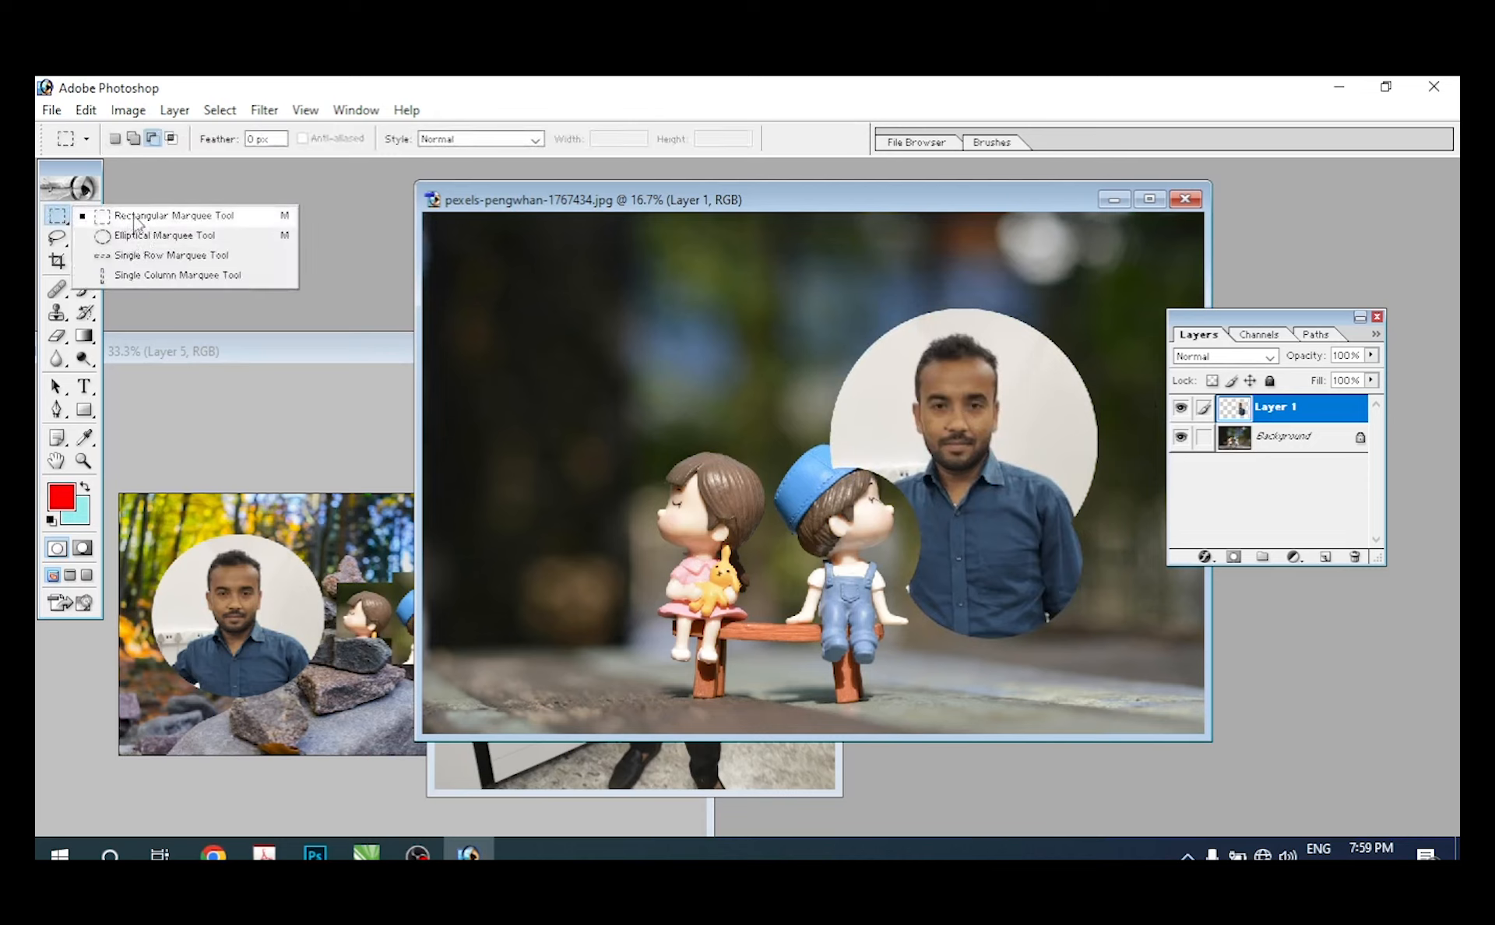